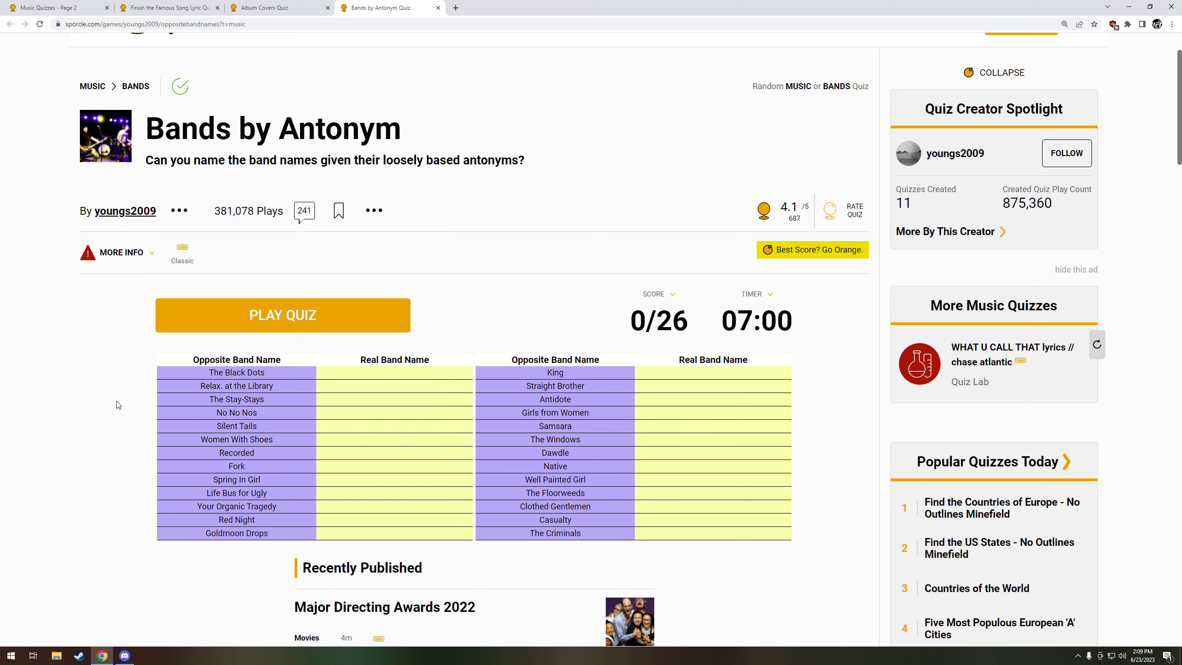
- Start the Bands by Antonym quiz and name bands from The White Stripes onward, fixing typos
left_click(204, 315)
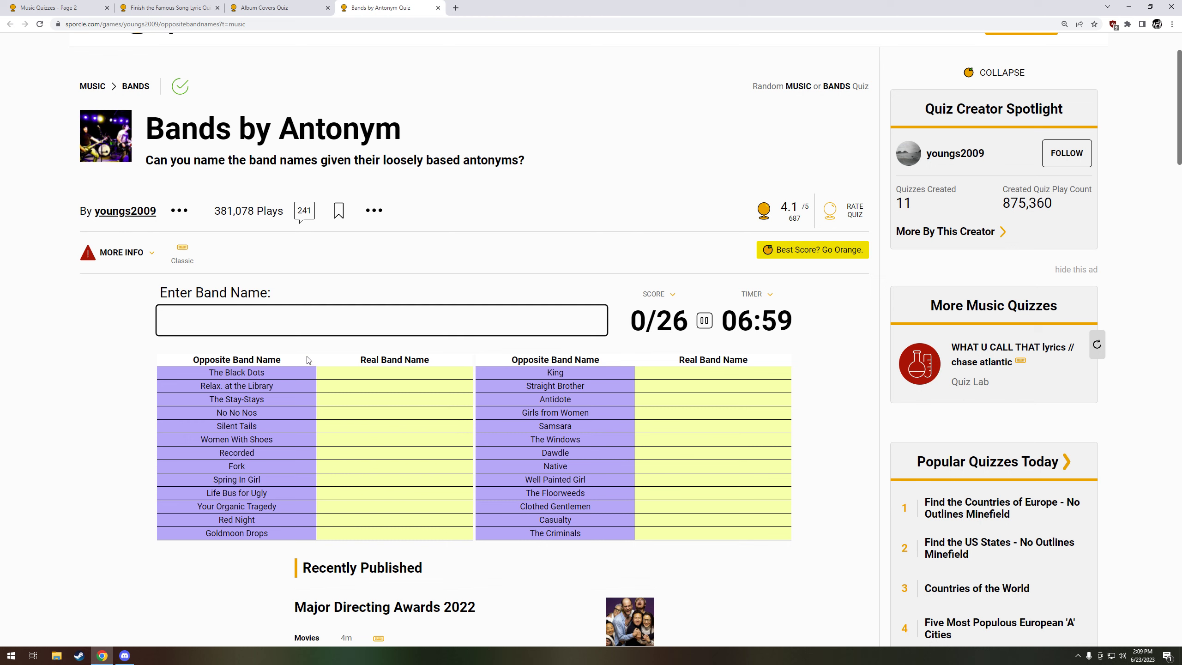
type("the white s")
type("tripes")
type("p")
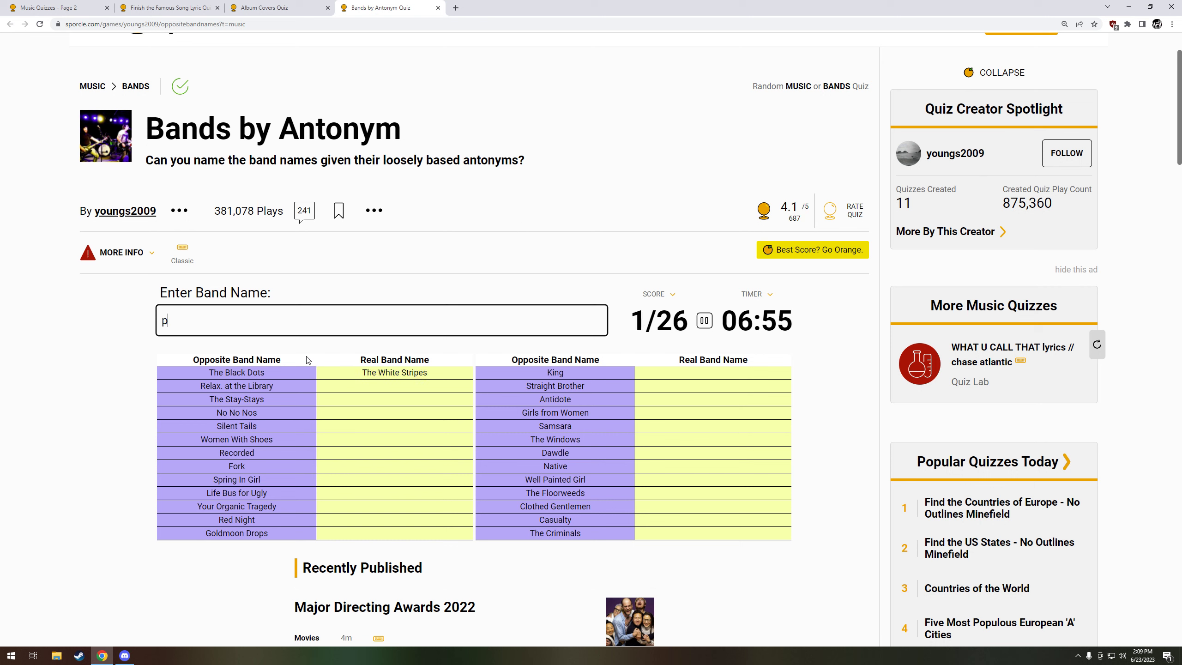
type("anic at the disco")
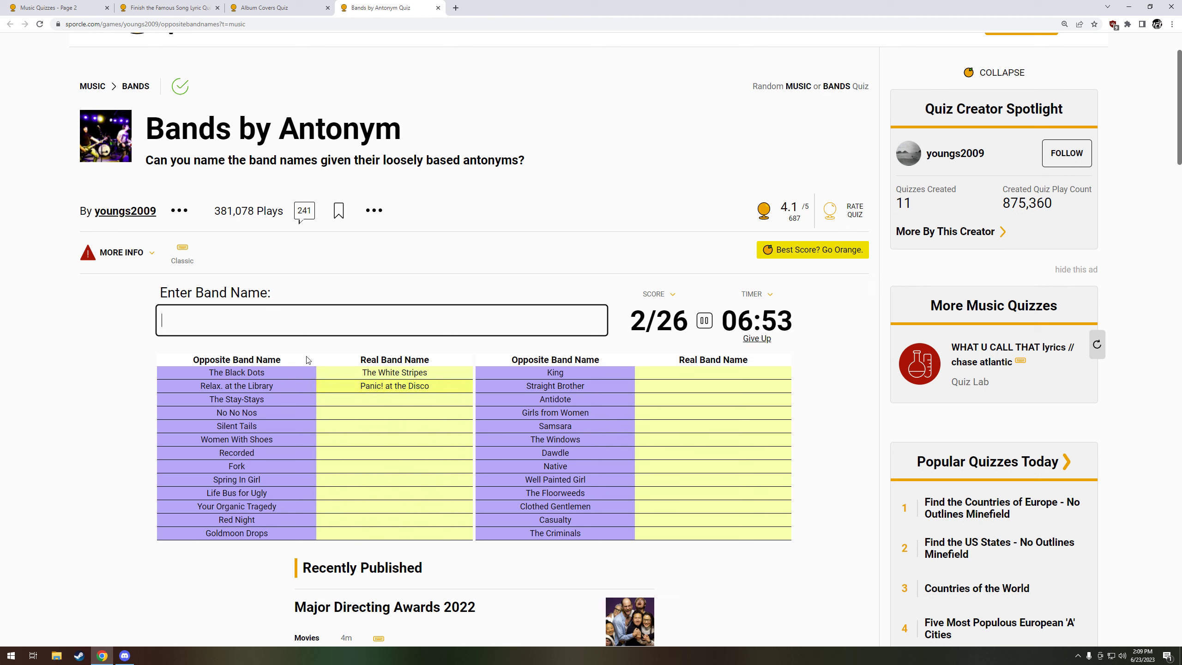
type("the go")
type(" gos")
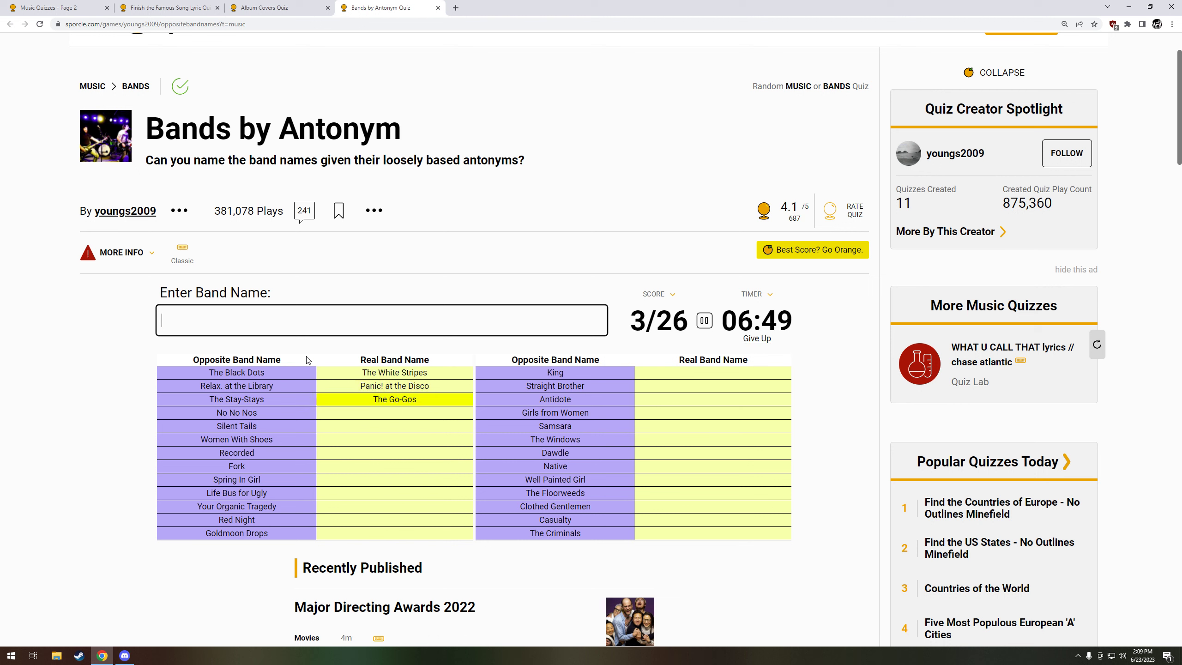
type("yea")
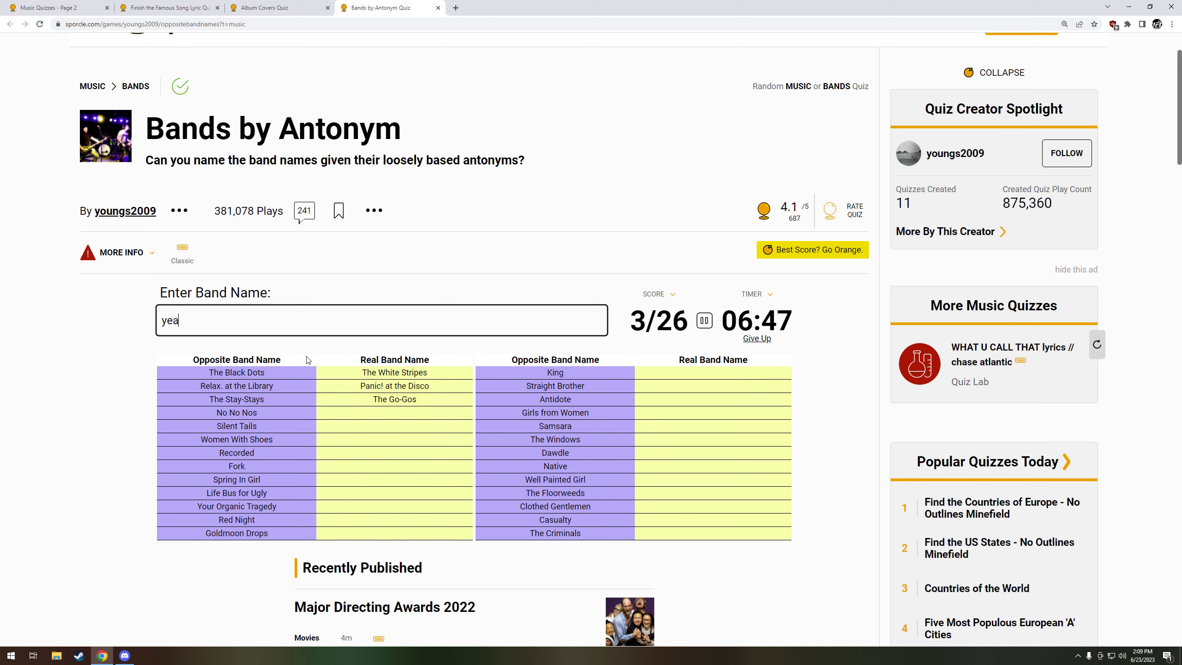
type("h yeah ey")
key("BackSpace")
type("ah")
type("s")
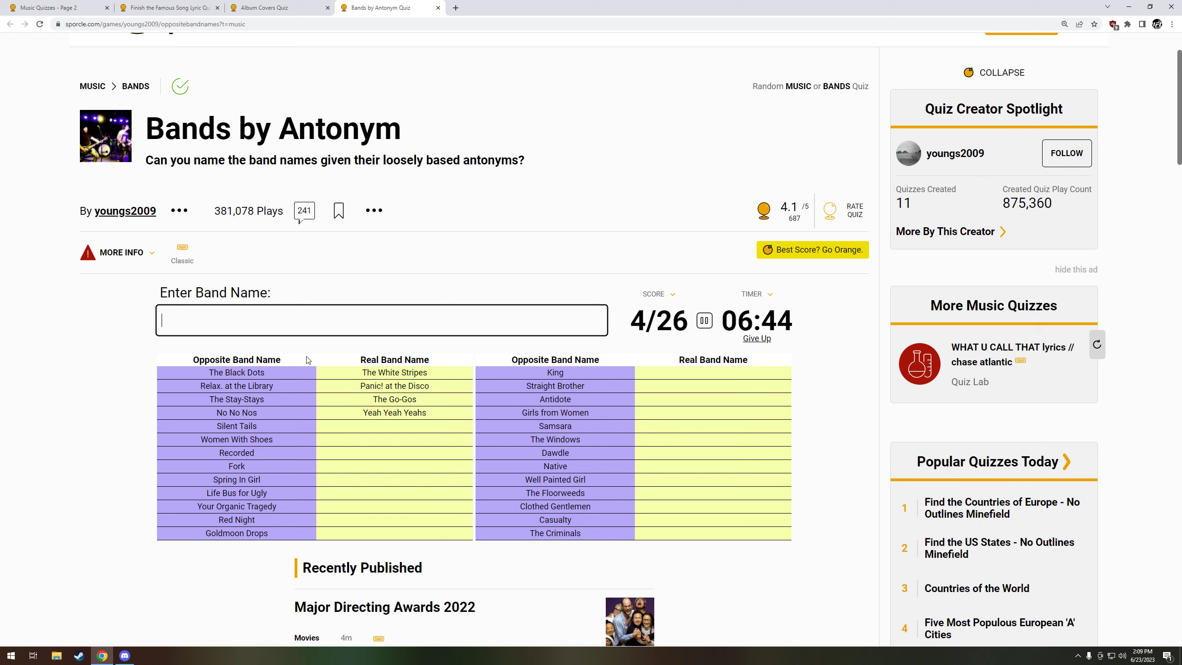
type("talk")
type("ing heads")
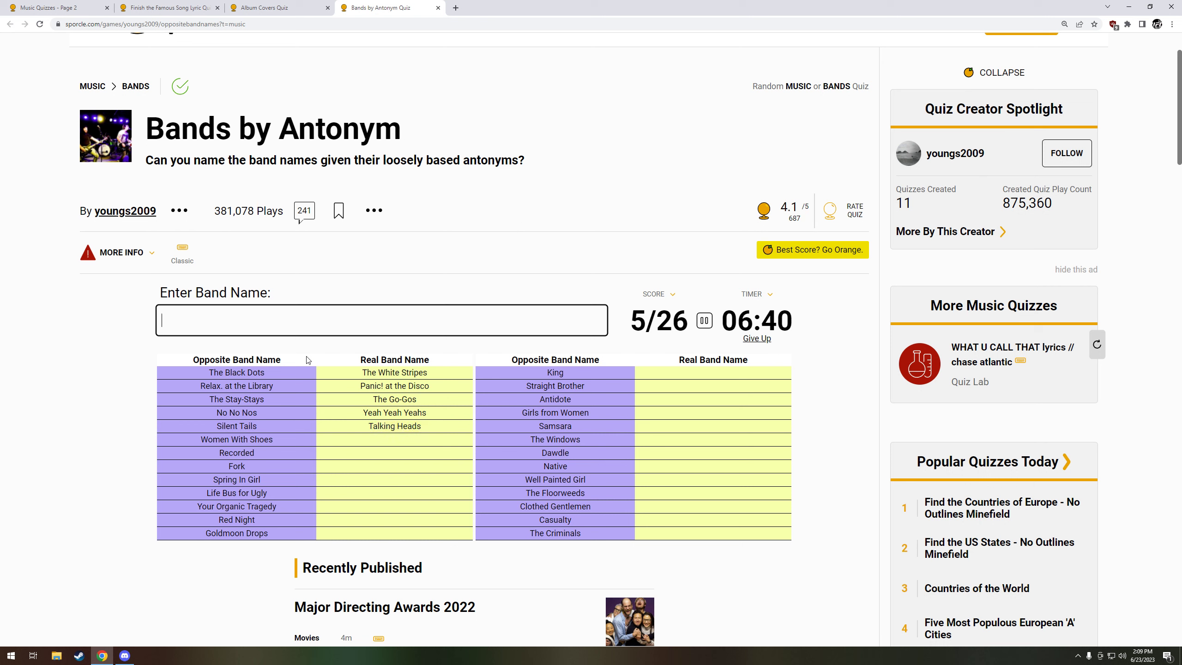
type("men")
type(" with hats")
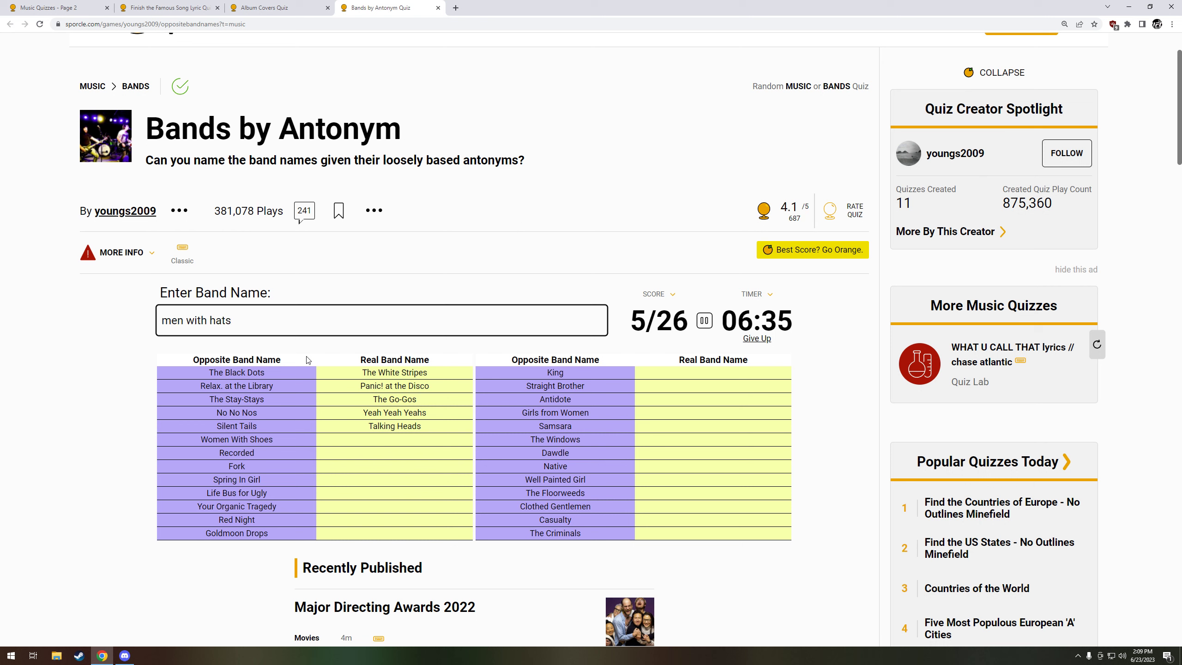
key("BackSpace")
key("BackSpace")
key("BackSpace")
type("out hats")
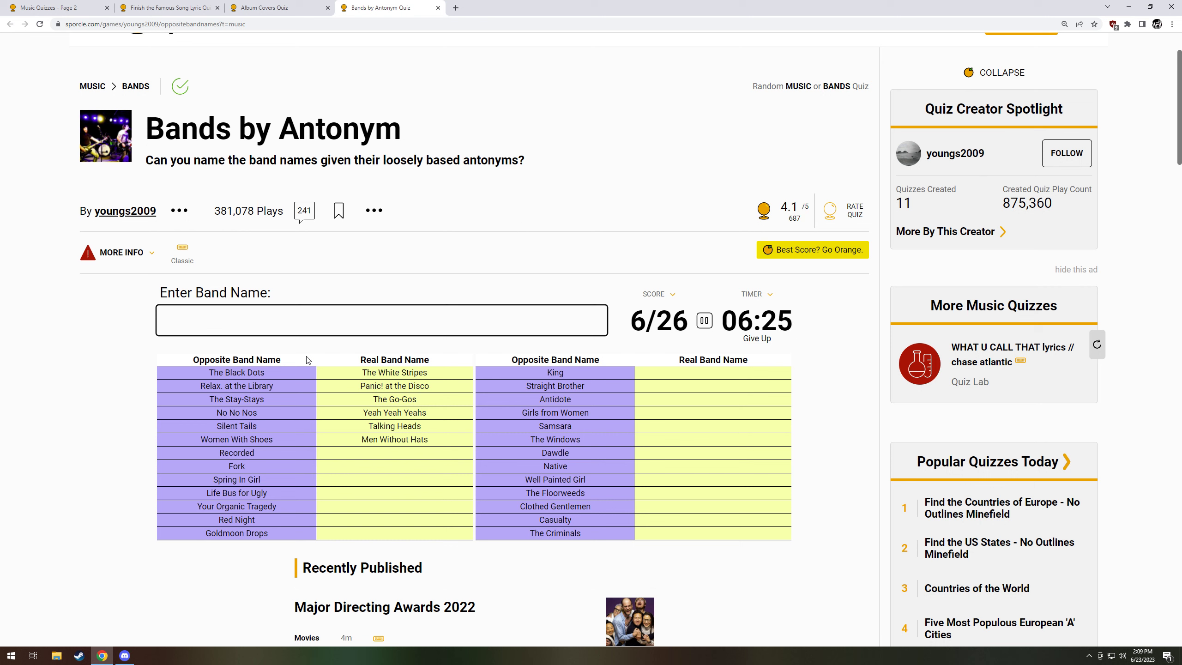
type("spoon")
type("fall out boy")
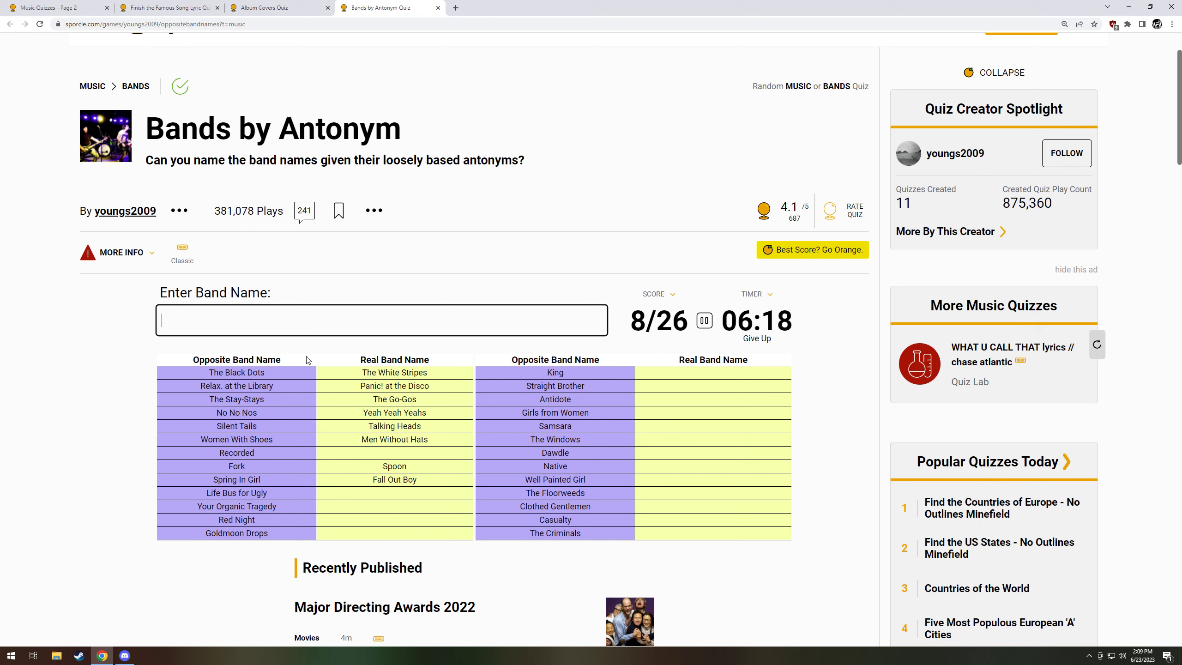
type("dea")
type("thcab fo")
type("r cutie")
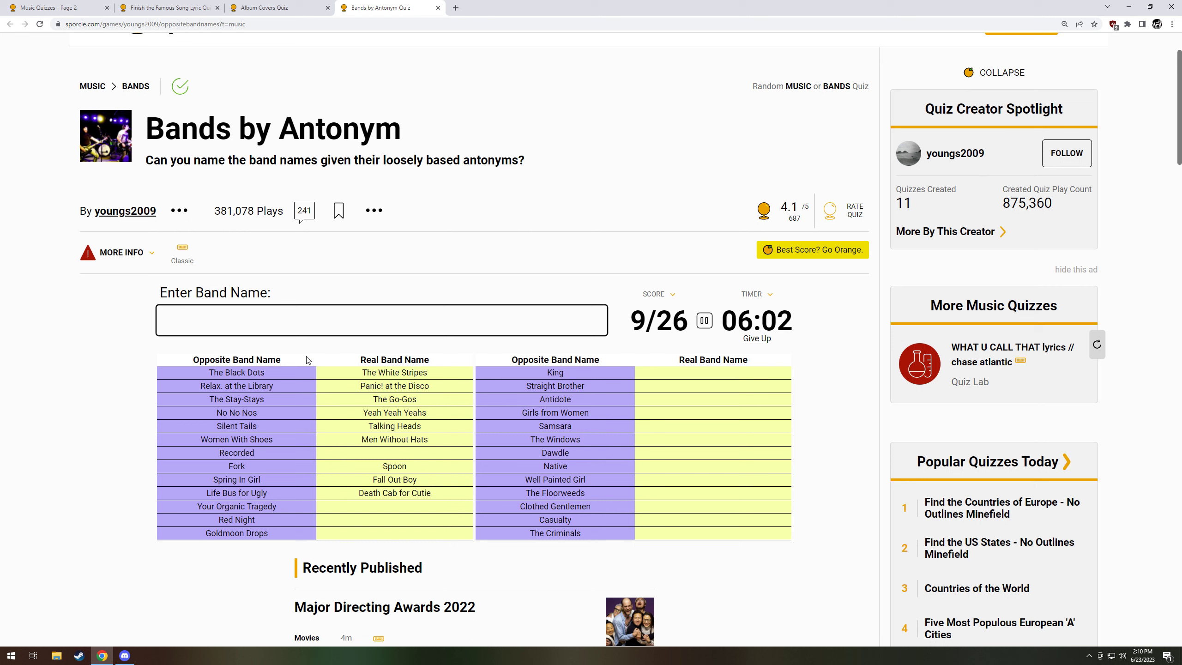
type("my fake love")
key("BackSpace")
key("BackSpace")
key("BackSpace")
key("BackSpace")
key("BackSpace")
type("green day")
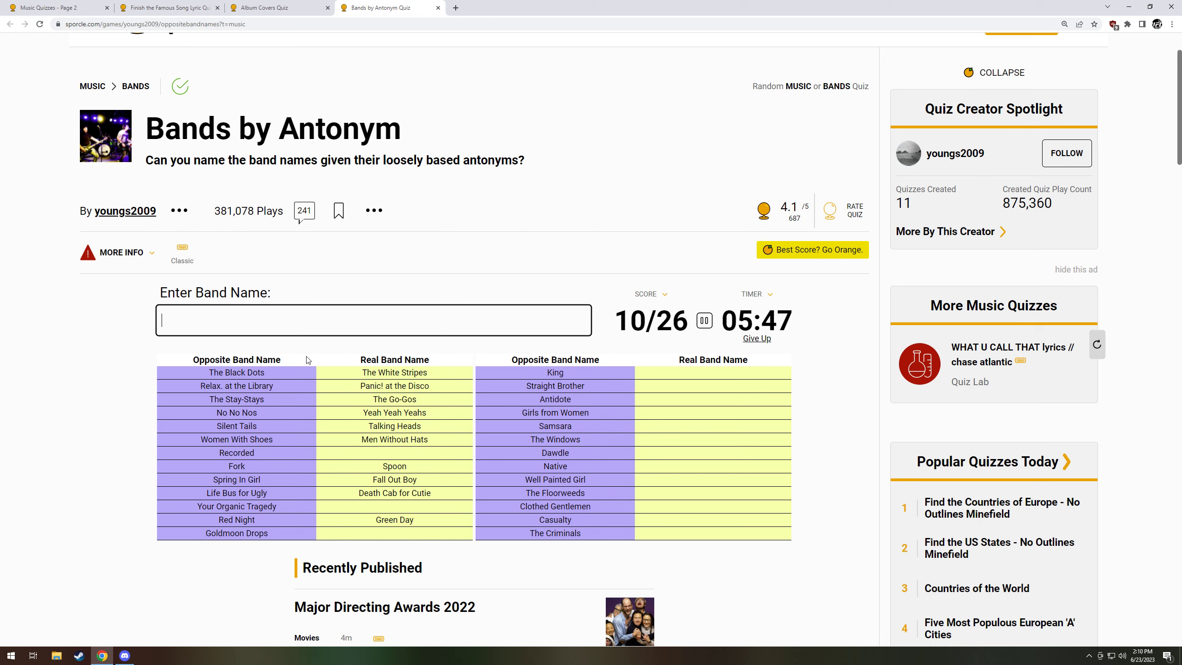
type("silvers")
type("un pickups")
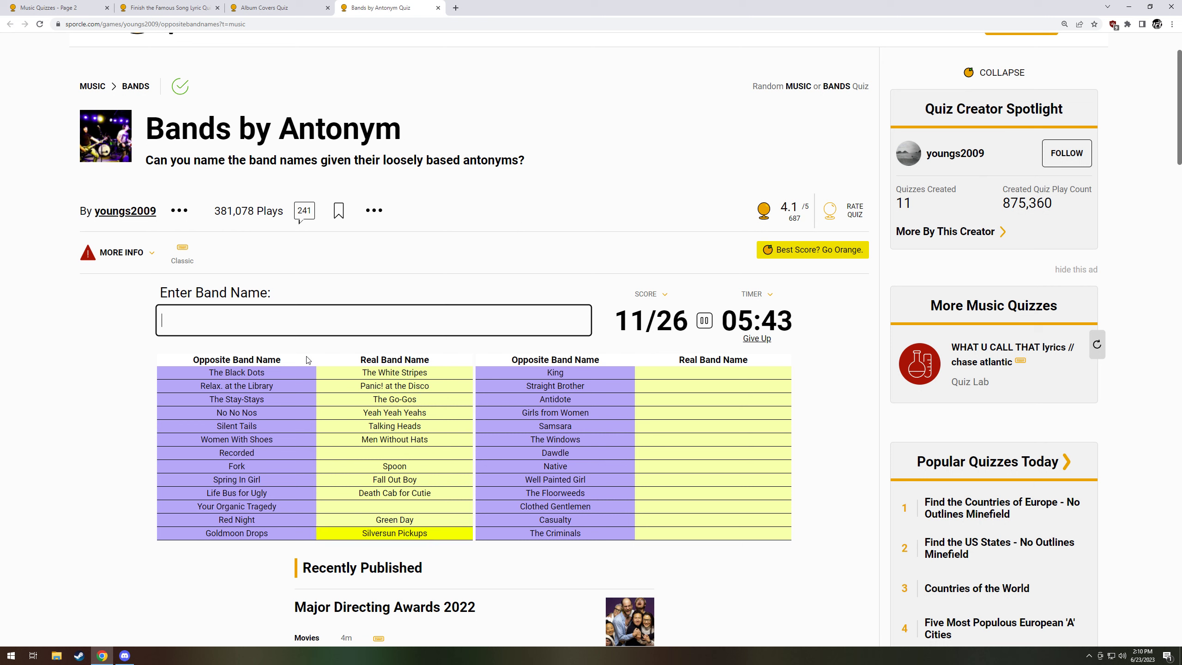
type("que")
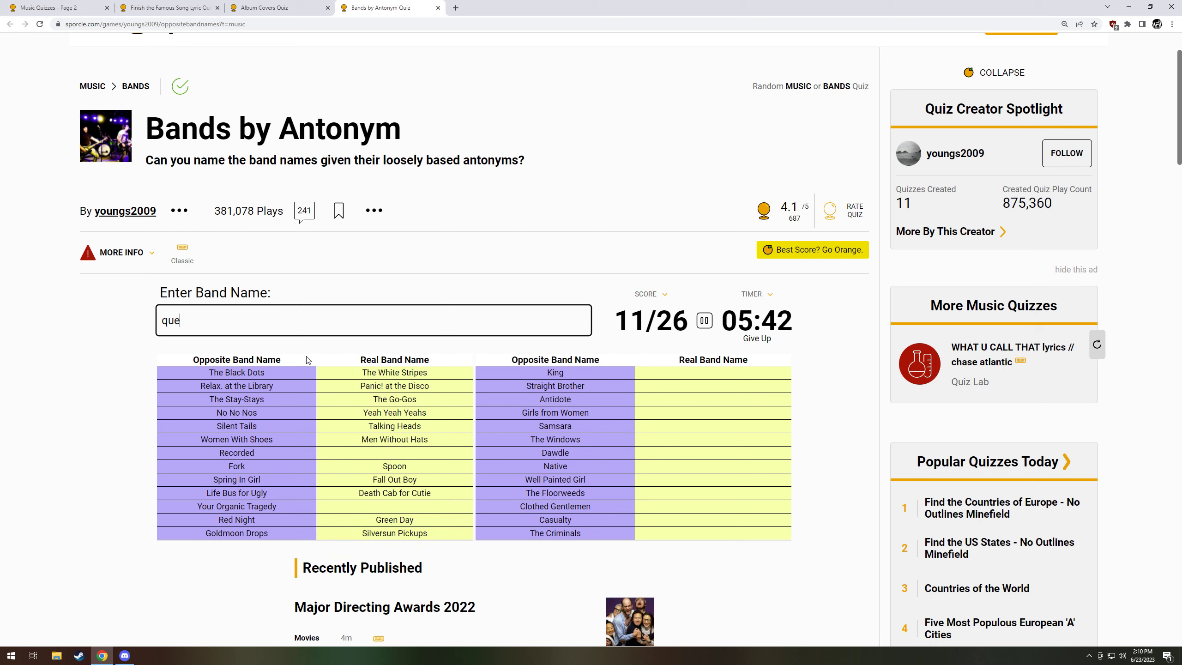
type("en")
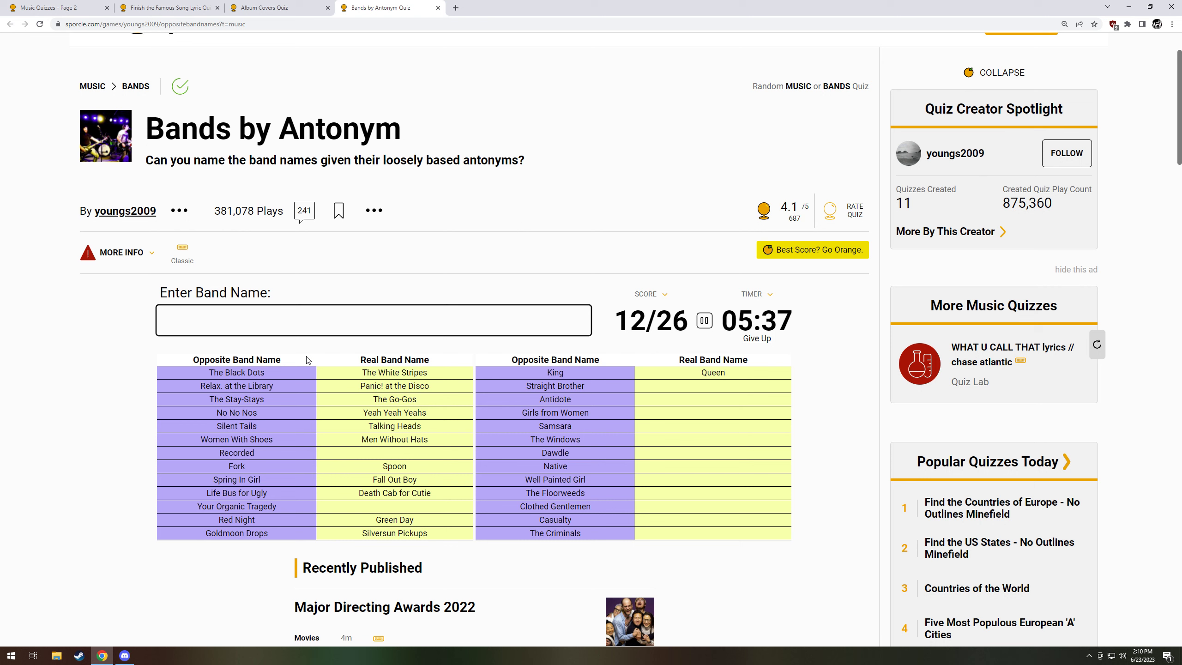
type("gay sister")
- Name Twisted Sister, Poison, Boyz II Men, The Doors, Foreigner and The Police, clearing wrong guesses
key("ctrl+BackSpace")
key("ctrl+BackSpace")
type("twis")
type("ted sister")
type("poi")
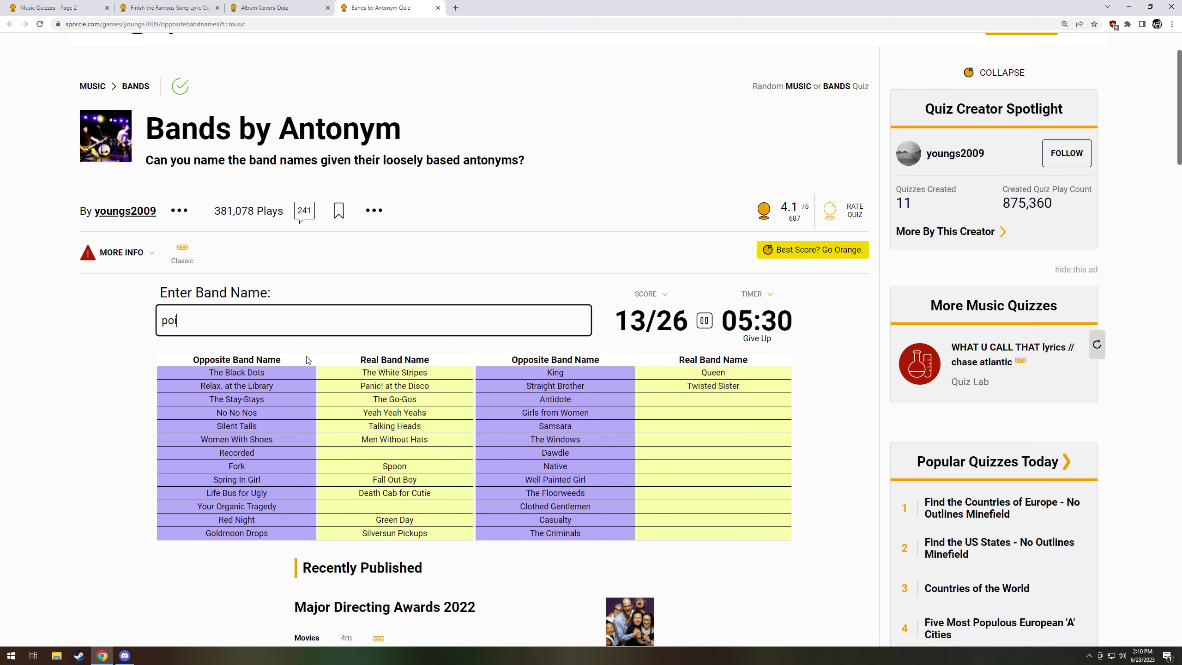
type("son")
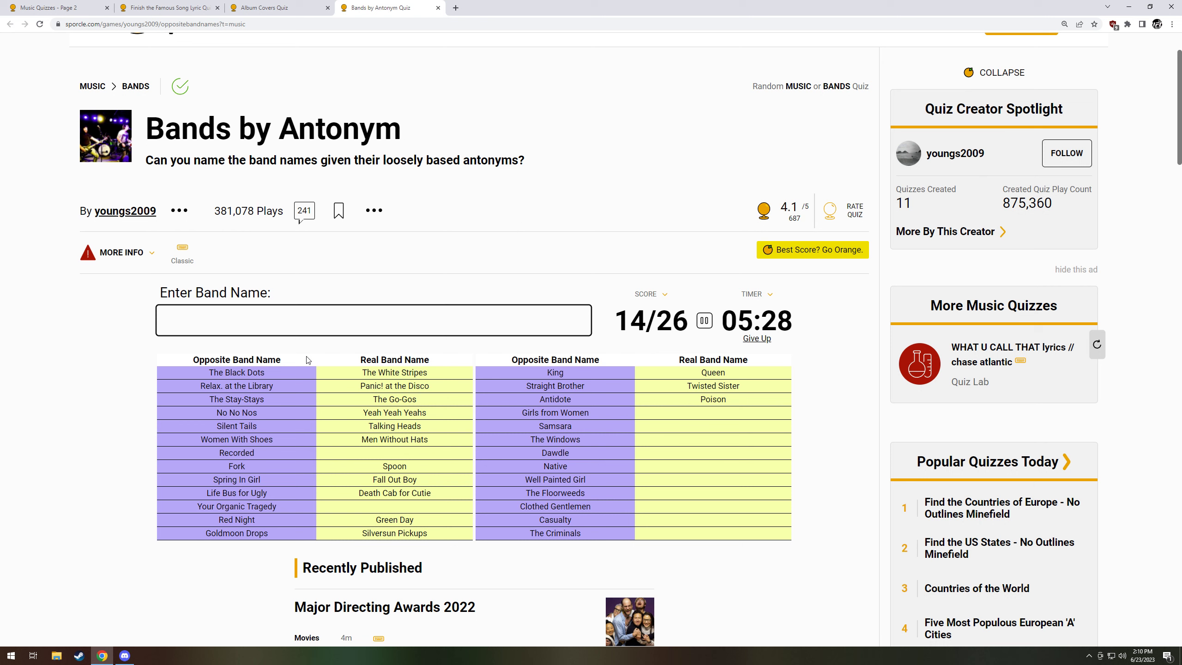
type("boys to")
type(" men")
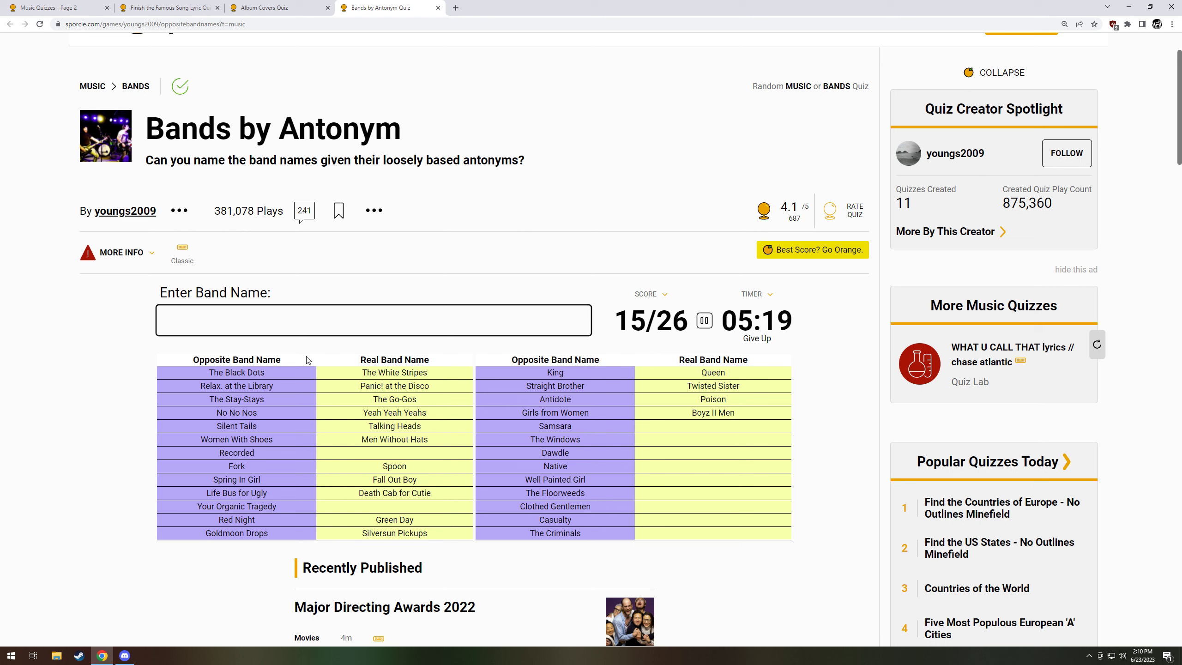
type("santan")
type("a")
key("BackSpace")
key("BackSpace")
key("BackSpace")
type("the doors")
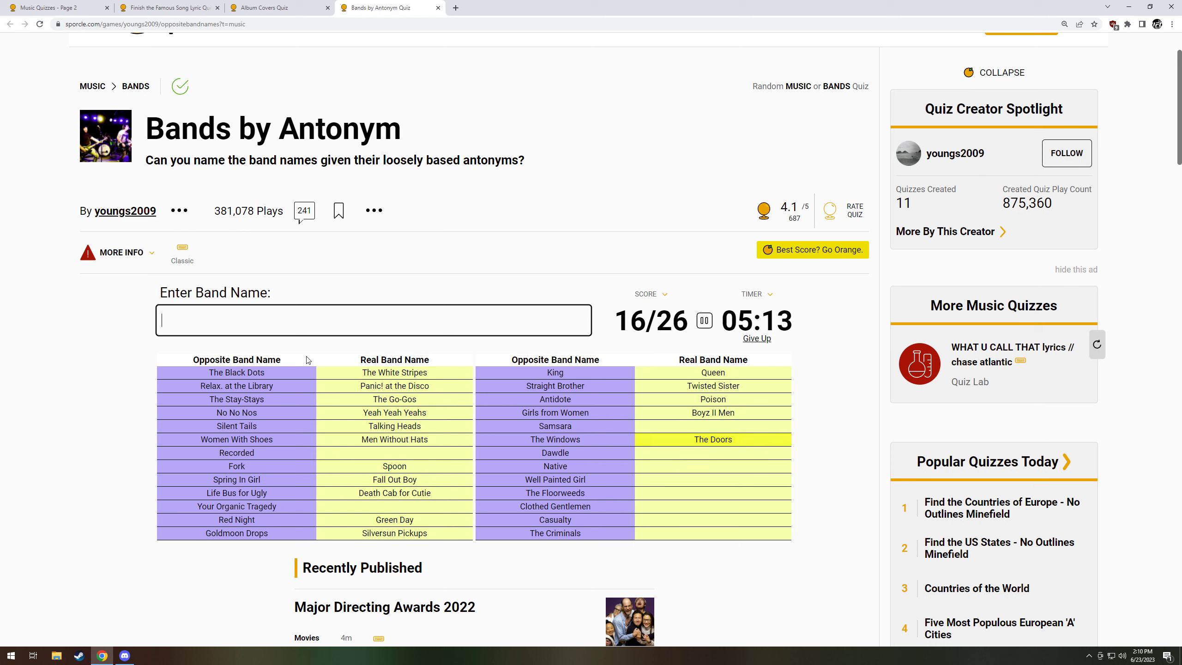
type("rush")
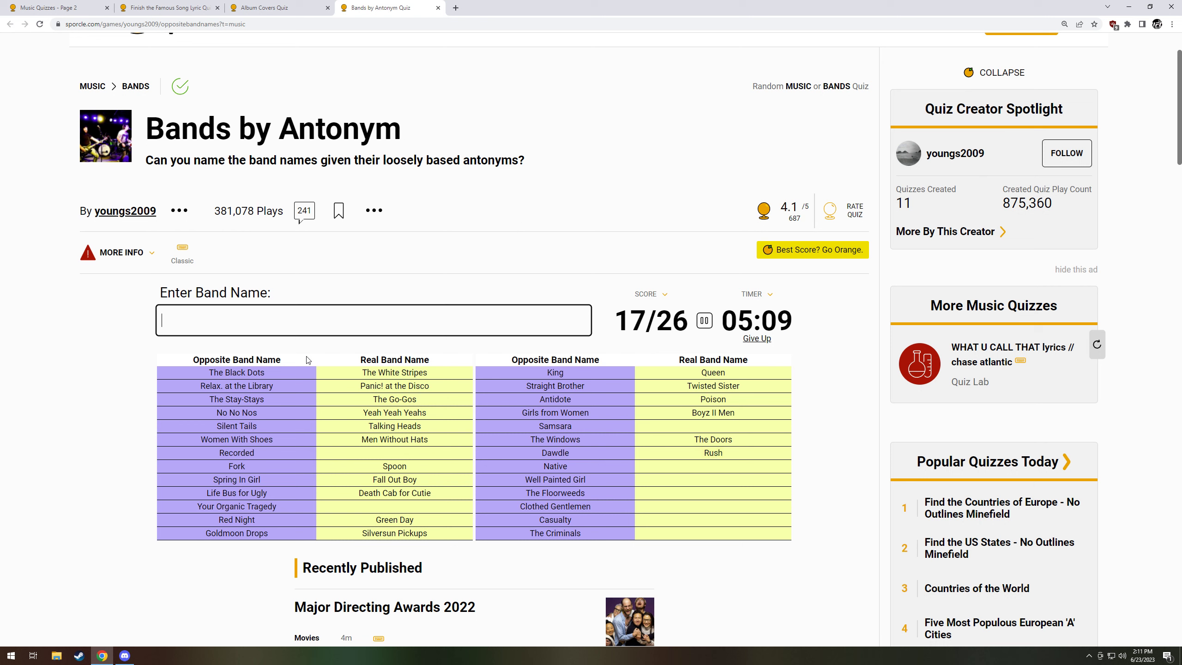
type("fo")
type("rienger")
key("BackSpace")
key("BackSpace")
key("BackSpace")
key("BackSpace")
key("BackSpace")
type("eign")
type("er")
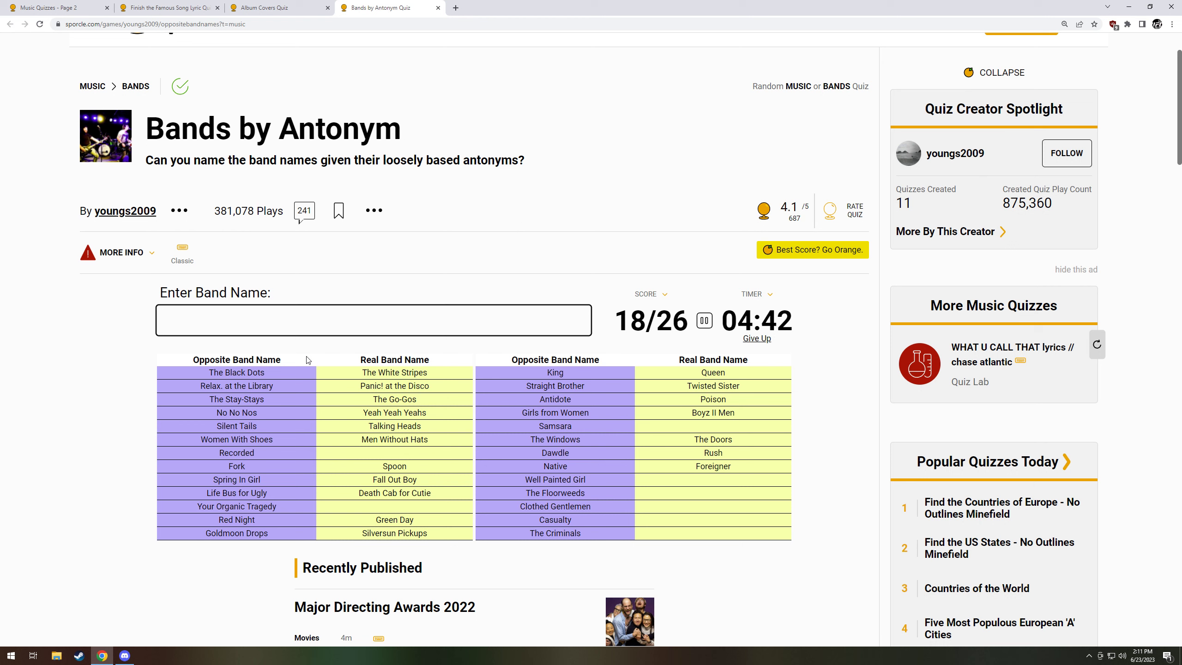
type("bare")
type("naked ladies")
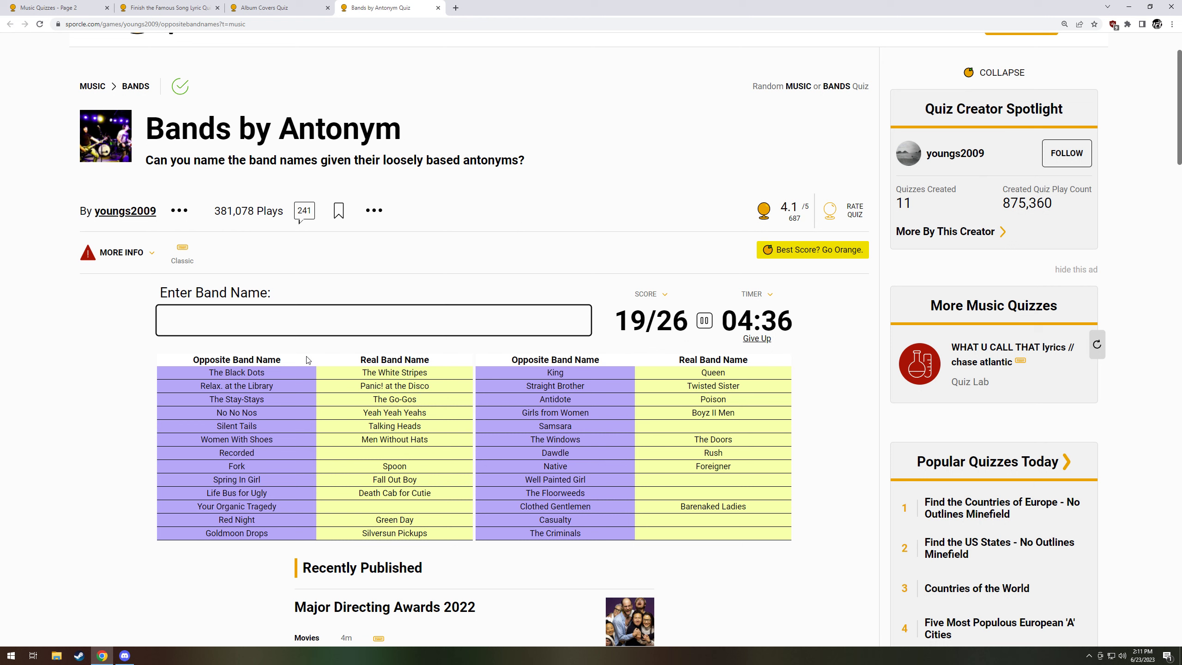
type("sur")
type("vivor")
type("the ")
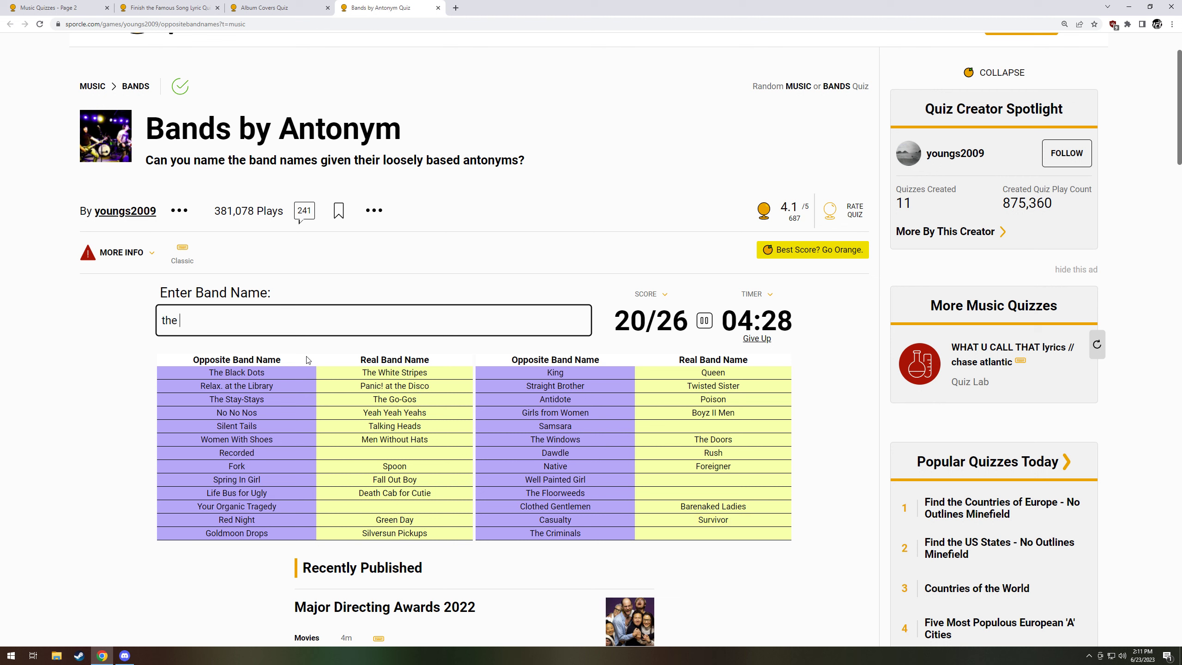
type("police")
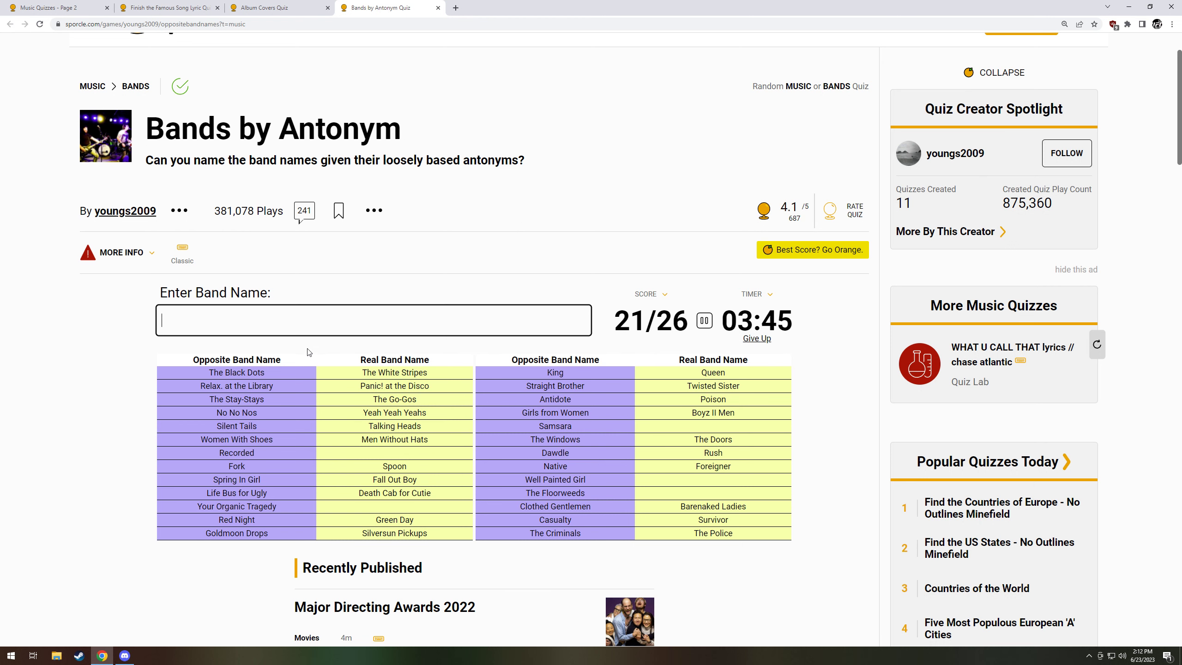
- Google the definition of the clue word Samsara, then close that search tab
double_click(554, 426)
right_click(554, 426)
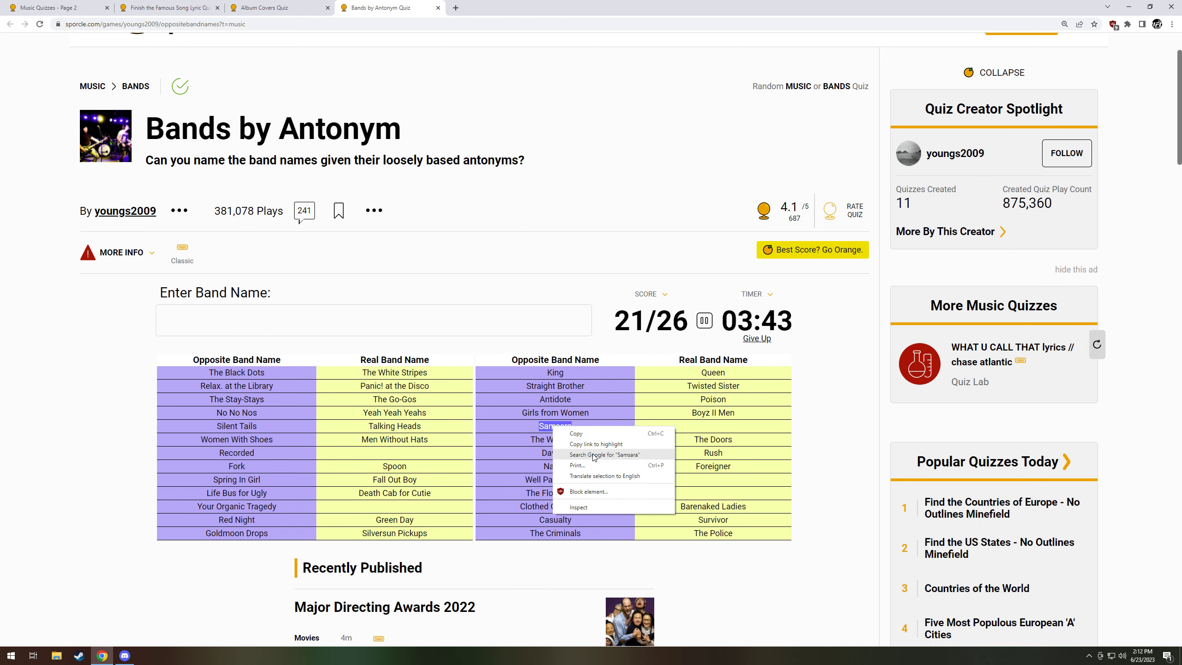
left_click(600, 457)
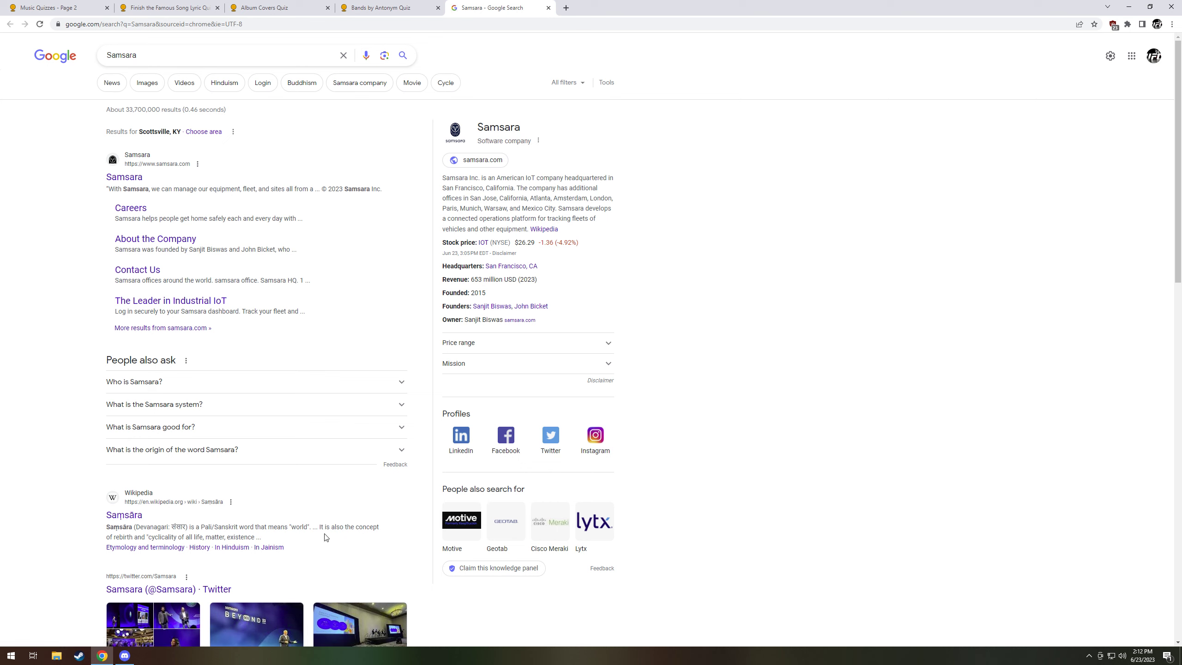
scroll(333, 499, "down", 3)
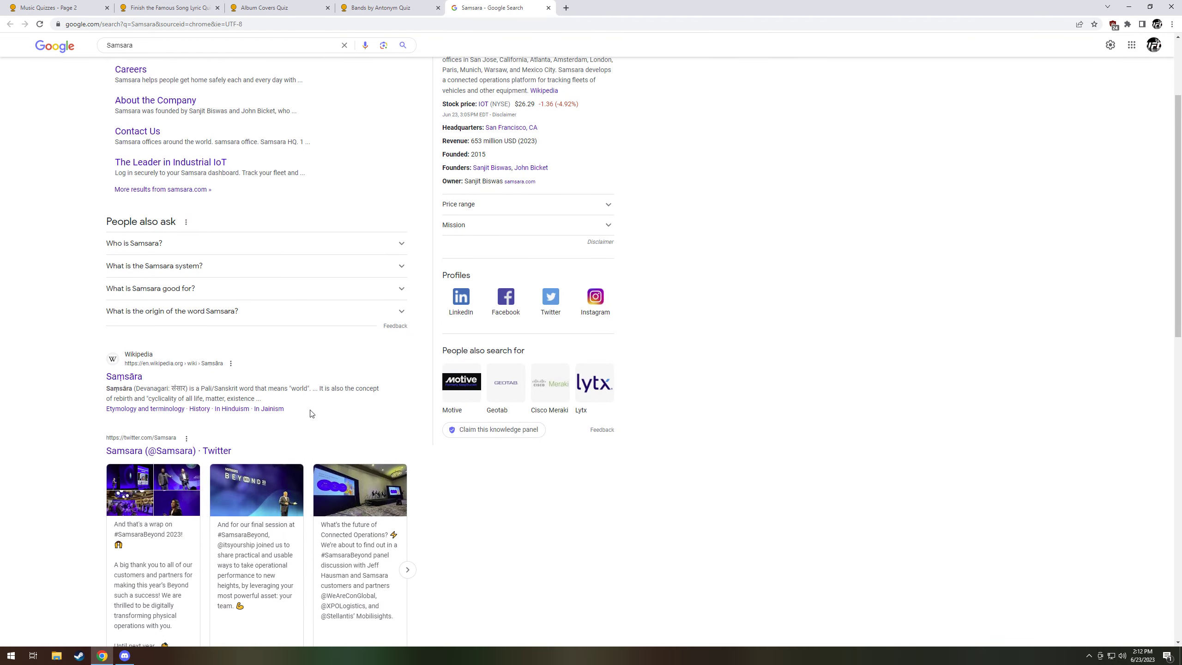
scroll(311, 413, "down", 3)
scroll(313, 403, "up", 3)
scroll(314, 396, "up", 1)
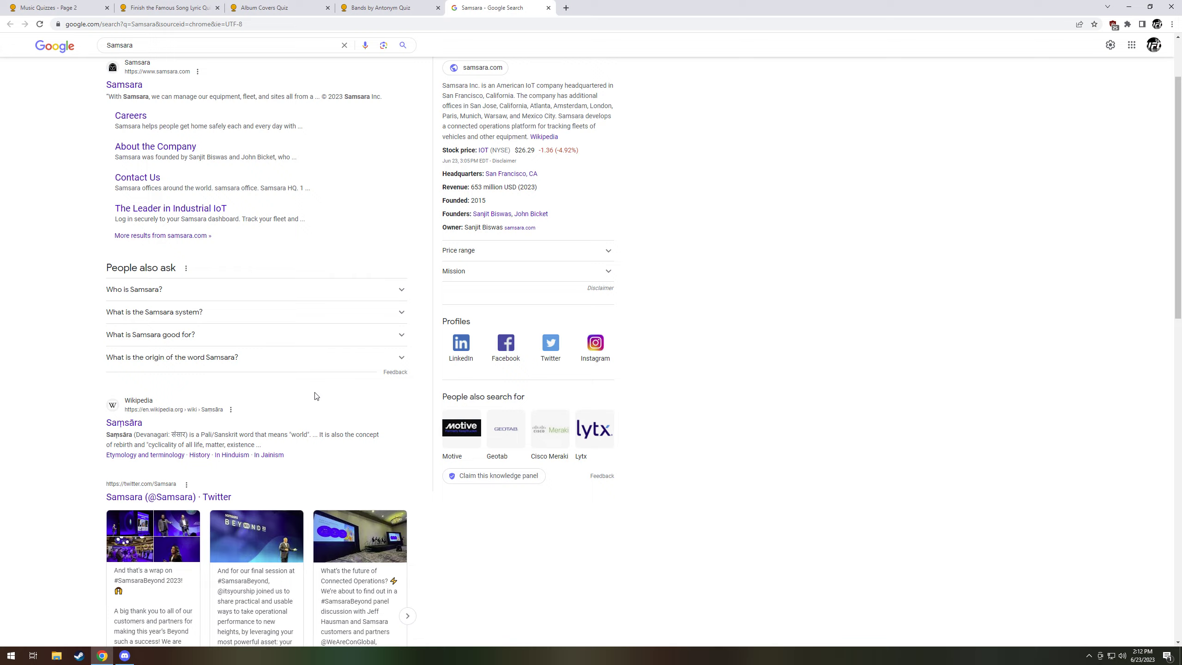
scroll(314, 395, "up", 2)
left_click(202, 55)
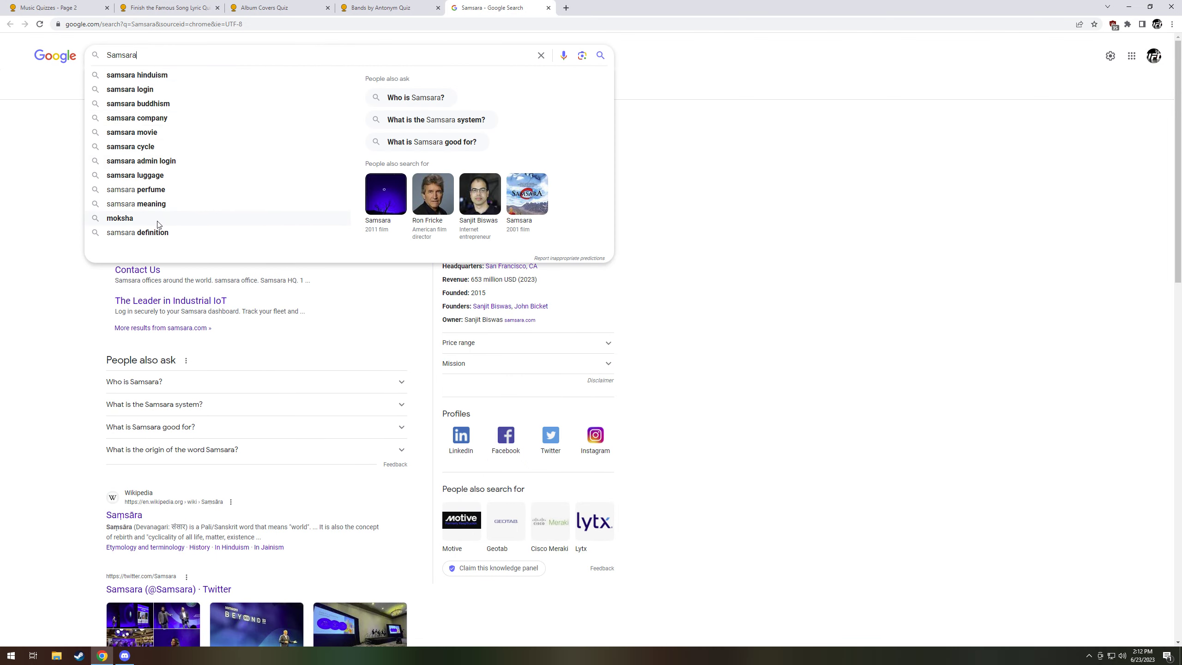
left_click(157, 234)
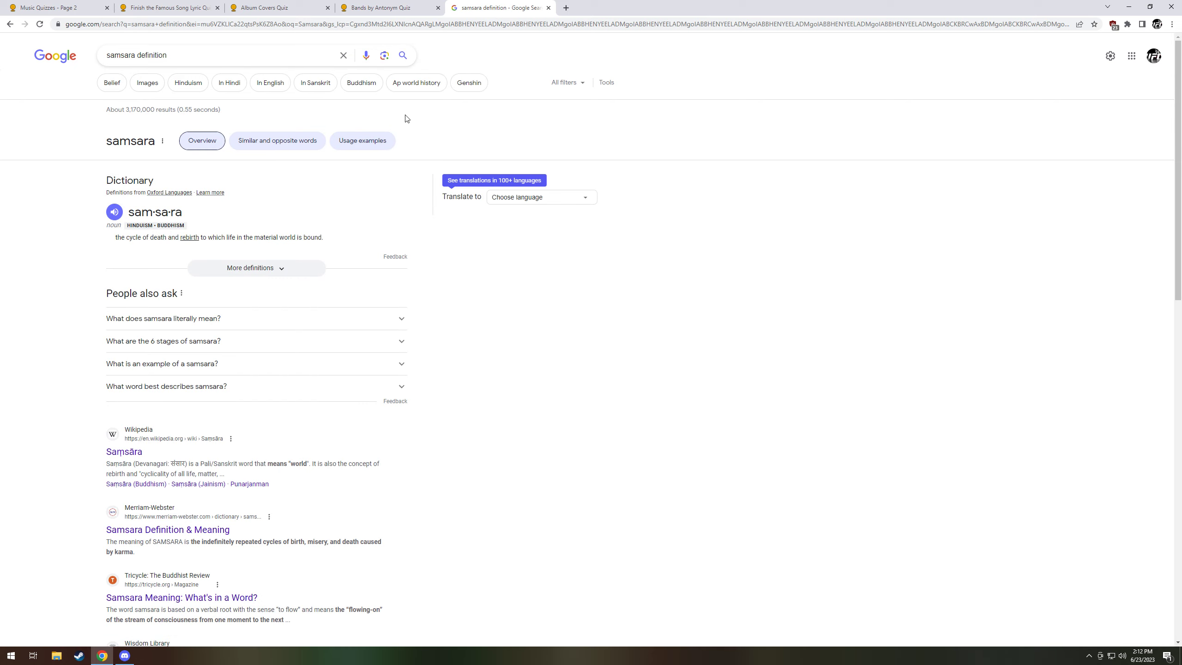
left_click(548, 8)
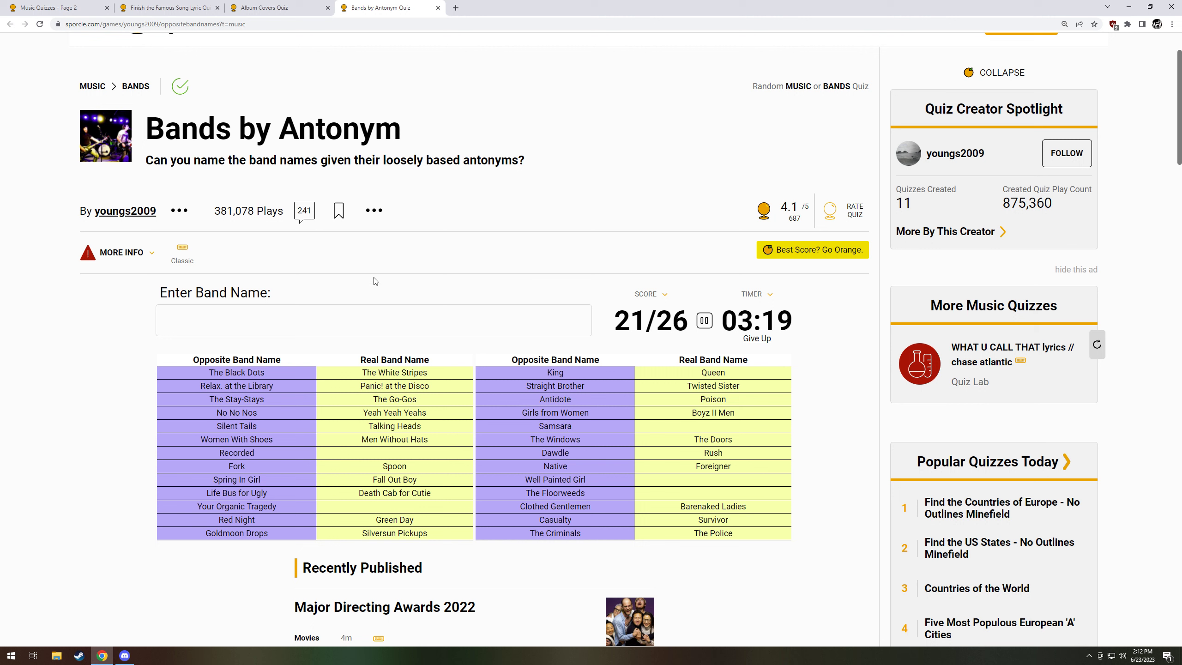
- Give up on the antonym quiz at 21/26 to reveal missed bands like Nirvana and Live
left_click(366, 317)
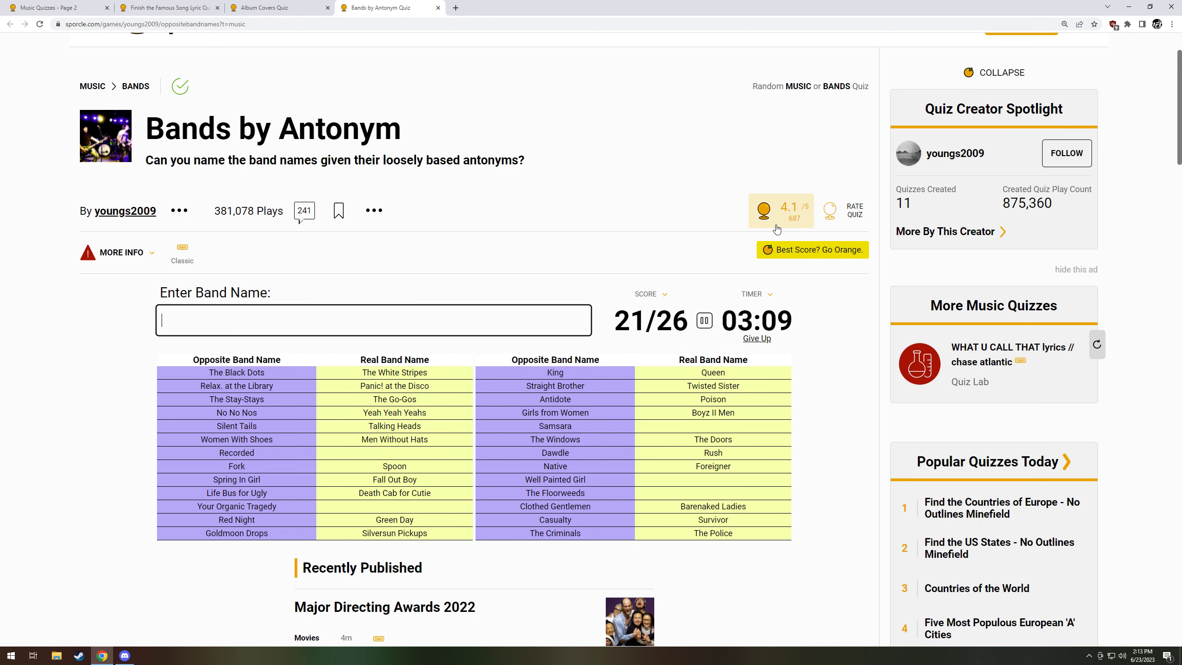
left_click(756, 338)
scroll(793, 420, "down", 1)
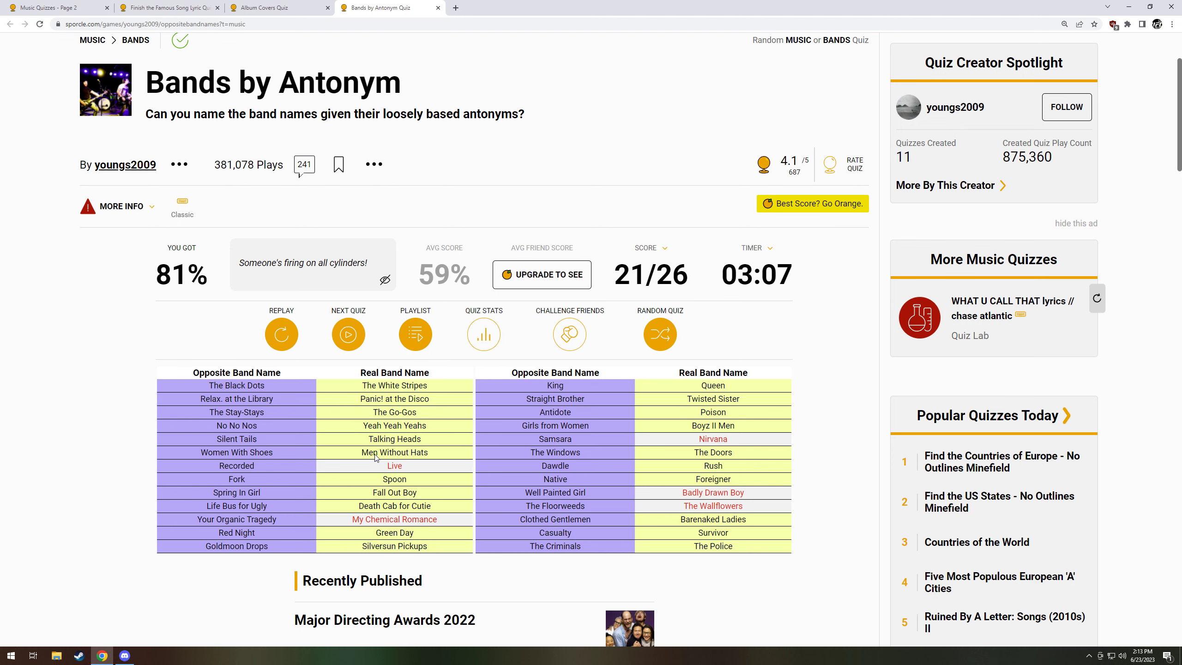
- Start the Album Covers quiz and name Born in the U.S.A, Dark Side of the Moon and OK Computer
left_click(437, 8)
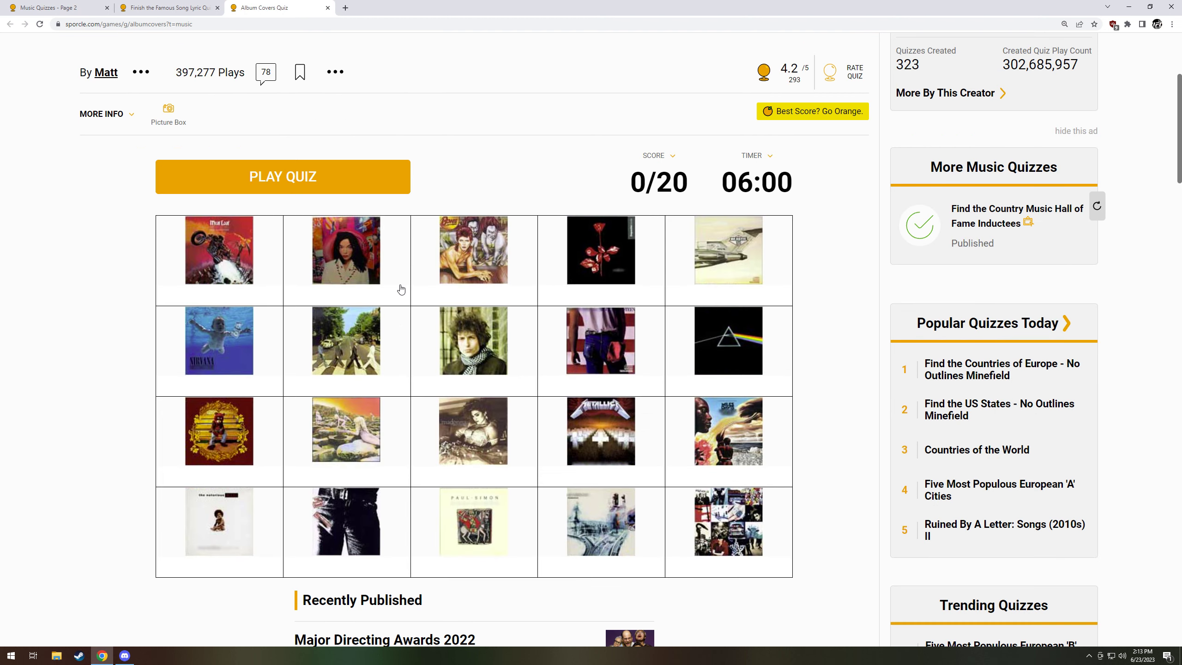
left_click(318, 198)
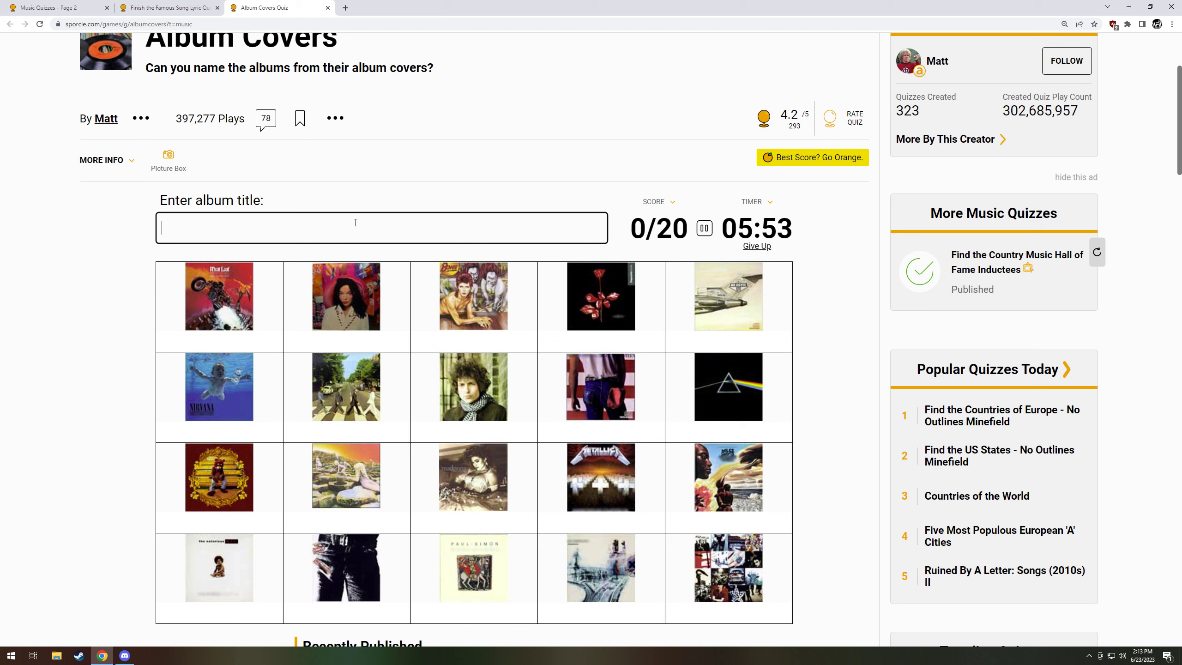
type("meatlo")
type("af")
key("BackSpace")
key("BackSpace")
key("BackSpace")
key("BackSpace")
key("BackSpace")
type("meat lo")
key("BackSpace")
key("BackSpace")
key("BackSpace")
key("BackSpace")
key("BackSpace")
type("bor")
type("n in the usa")
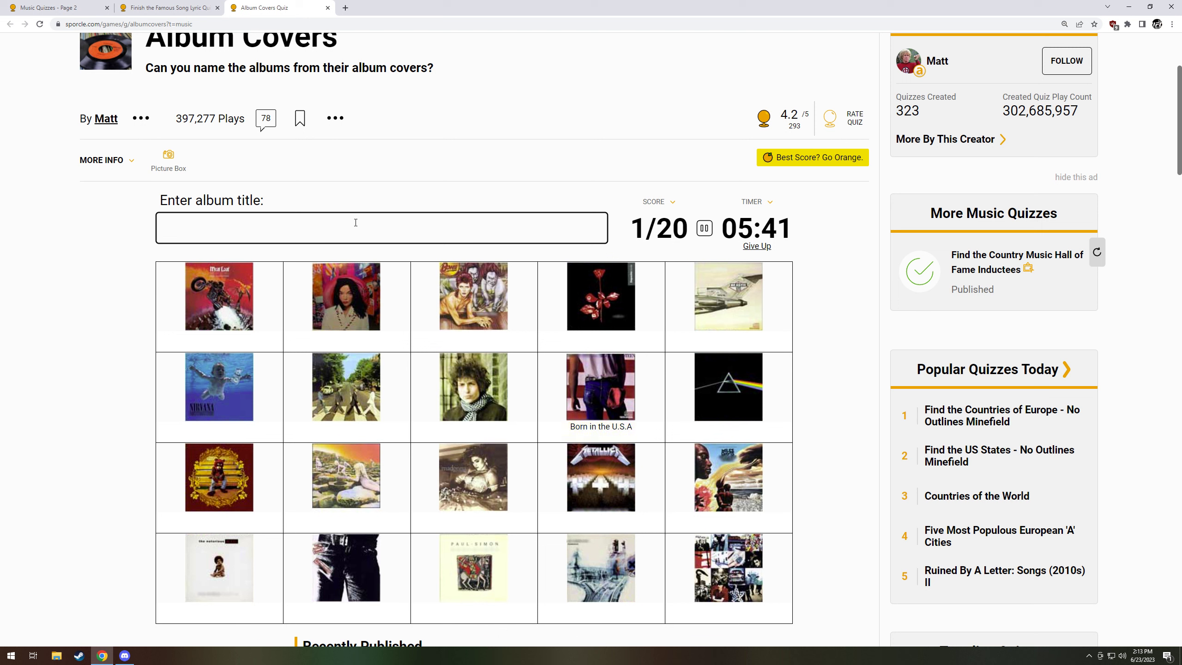
type("dark side ")
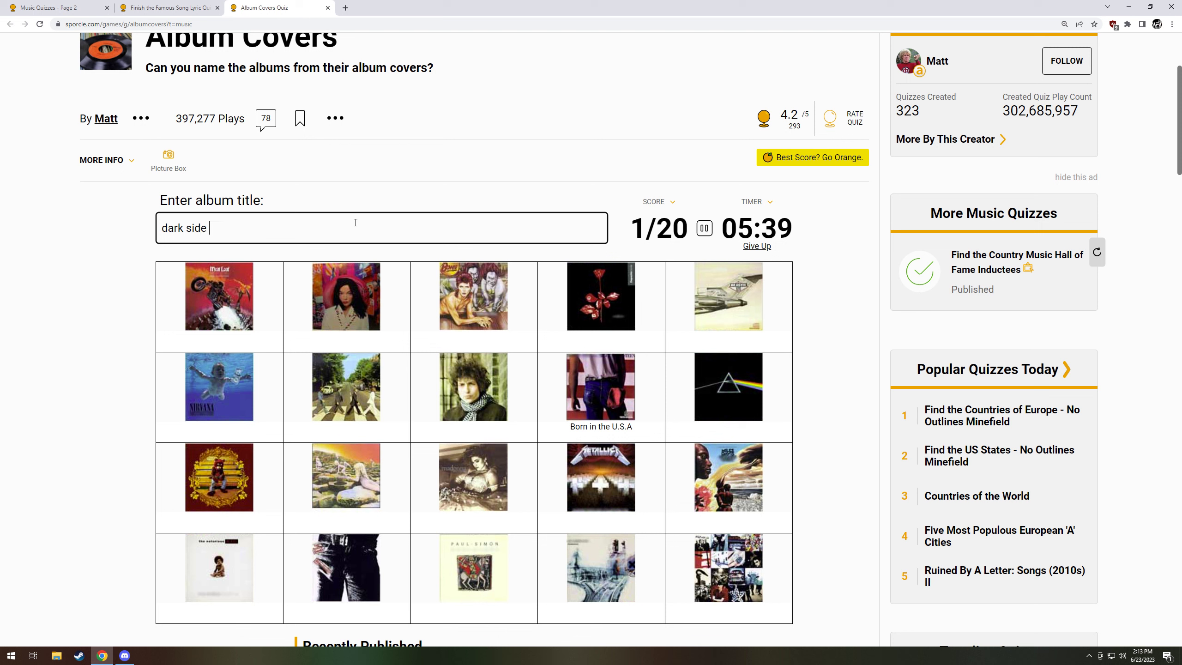
type("of the moon")
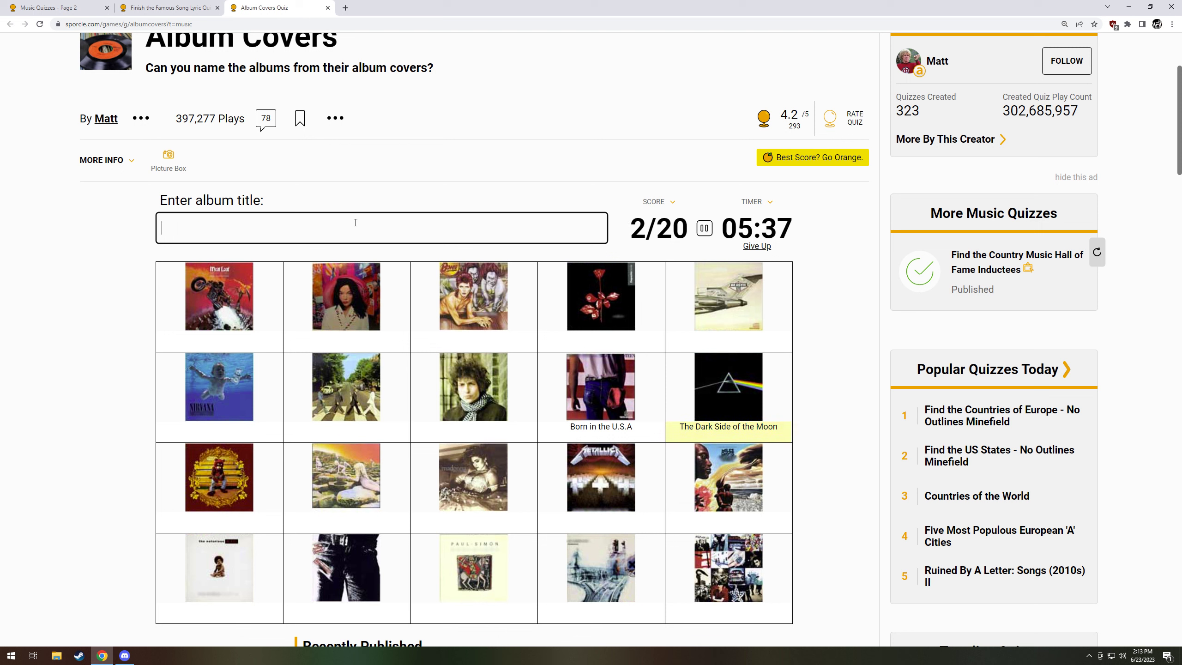
type("ok computer")
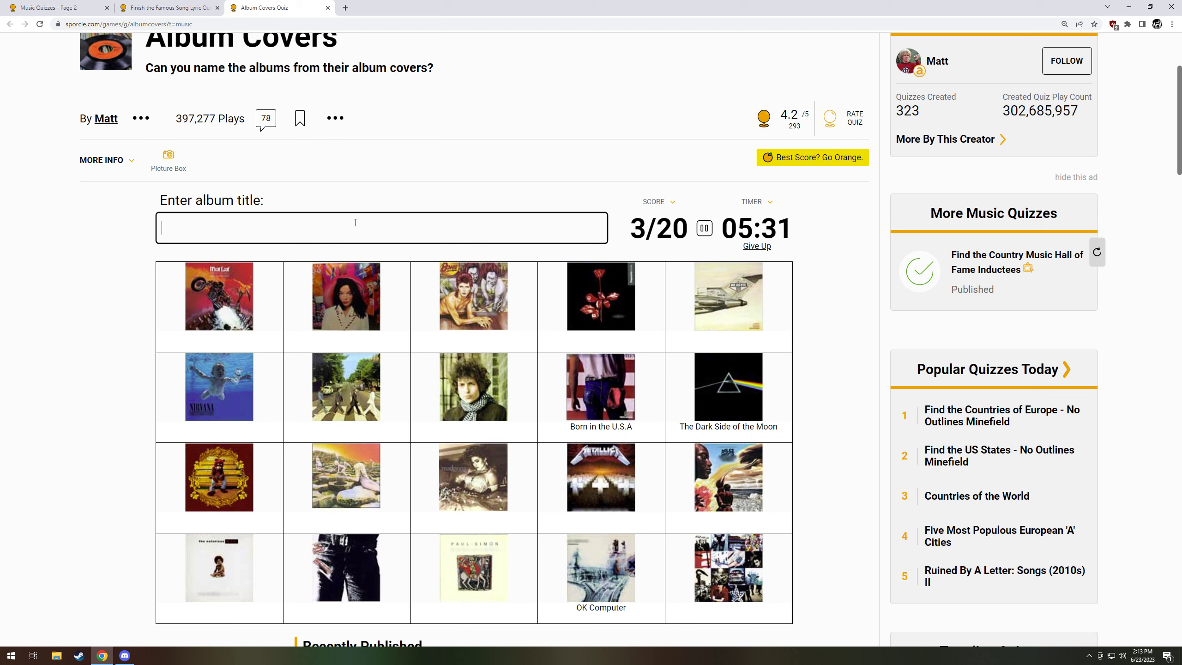
type("smells like teen ")
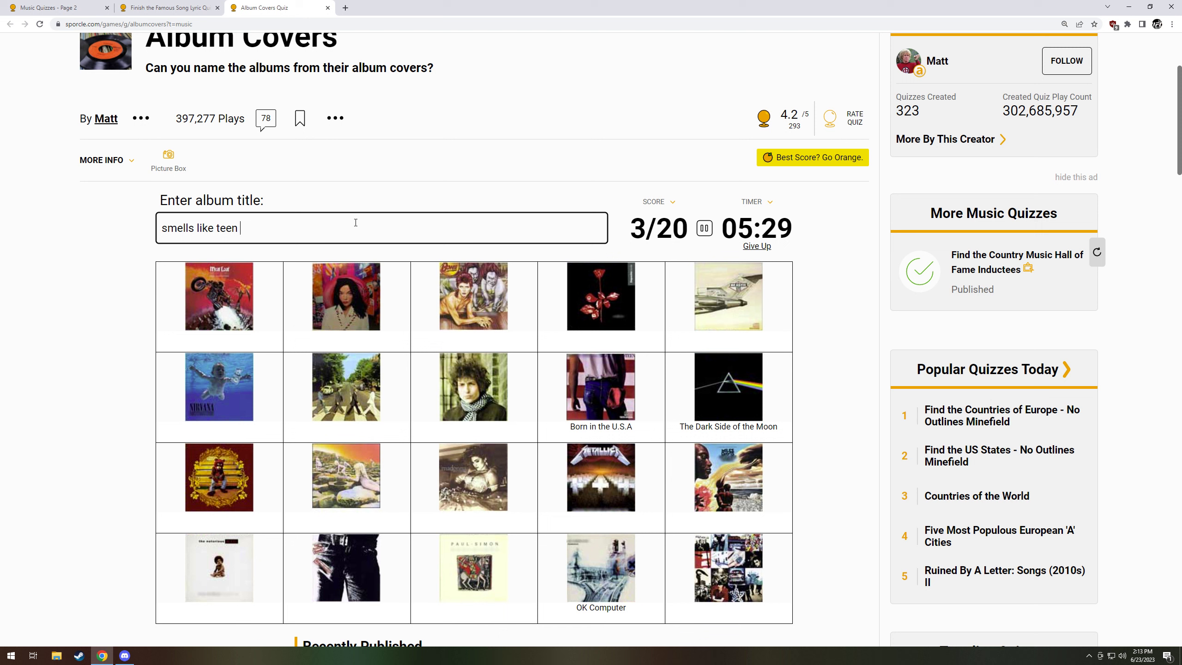
type("spir")
- Add Master of Puppets and Abbey Road to the album quiz, correcting misspelled guesses
key("BackSpace")
key("BackSpace")
type("ri")
key("BackSpace")
key("BackSpace")
type("ir")
key("BackSpace")
key("BackSpace")
key("BackSpace")
key("BackSpace")
key("BackSpace")
key("BackSpace")
type("mast")
type("er of puppets")
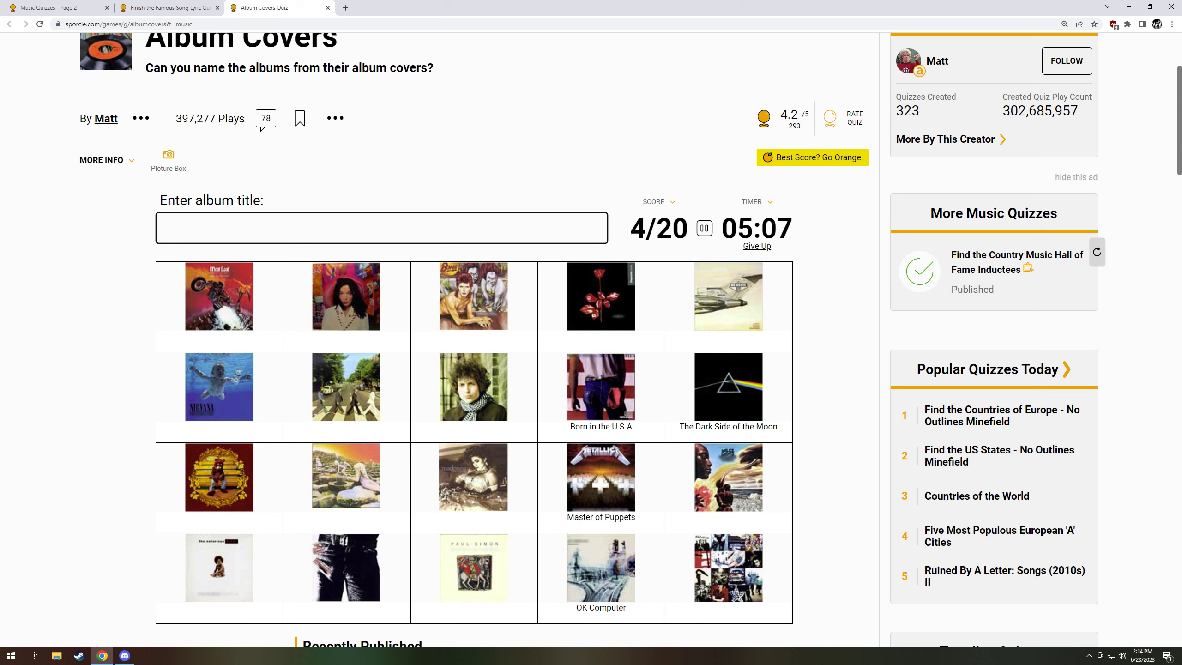
type("abb")
type("y road")
key("BackSpace")
key("BackSpace")
key("BackSpace")
type("ey road")
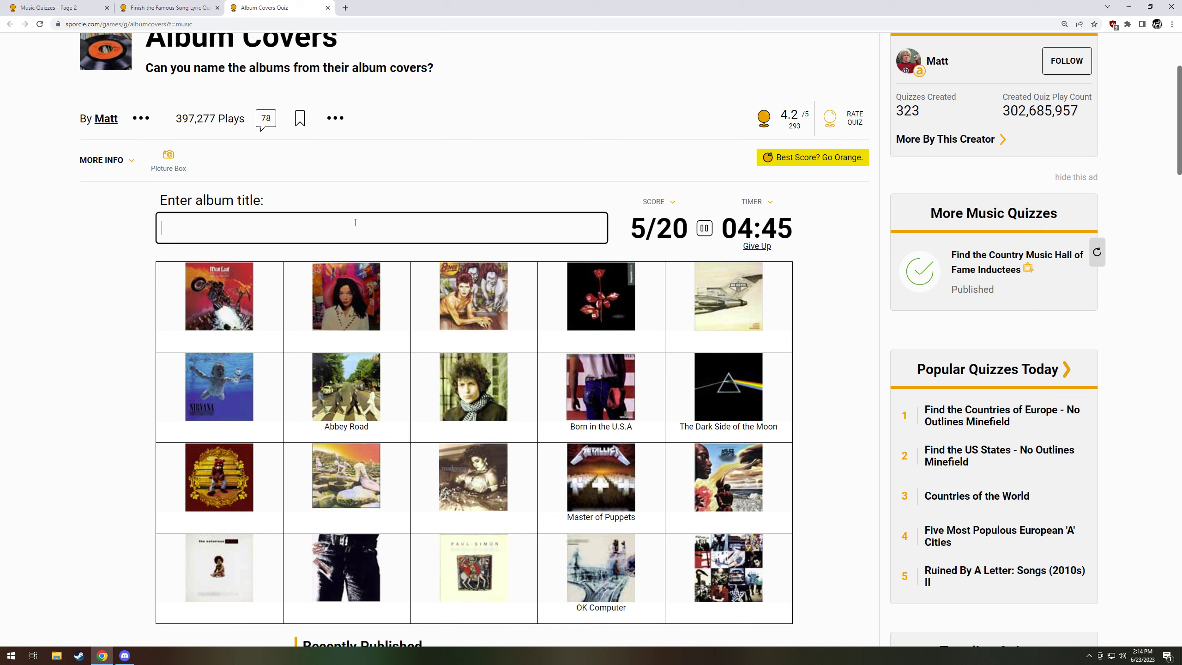
type("dis")
key("BackSpace")
type("sd")
key("BackSpace")
key("BackSpace")
key("BackSpace")
type("on't tell me")
key("BackSpace")
key("BackSpace")
key("BackSpace")
- Give up on the Album Covers quiz at 5/20 to reveal all twenty answers
left_click(745, 248)
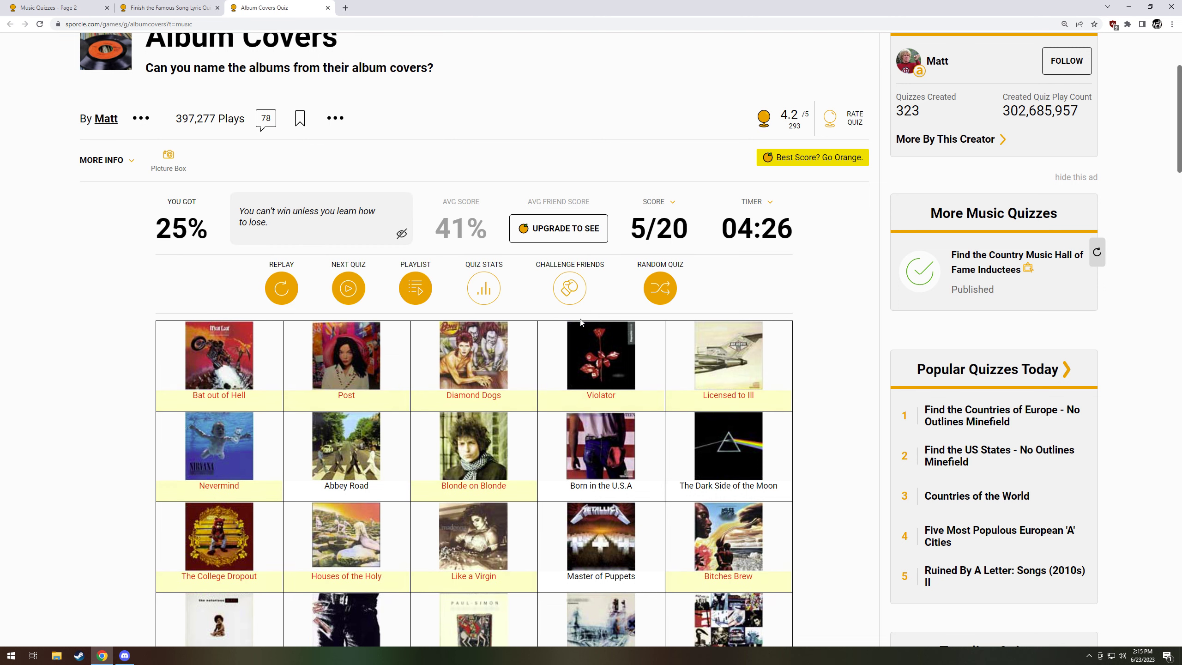
scroll(646, 278, "down", 2)
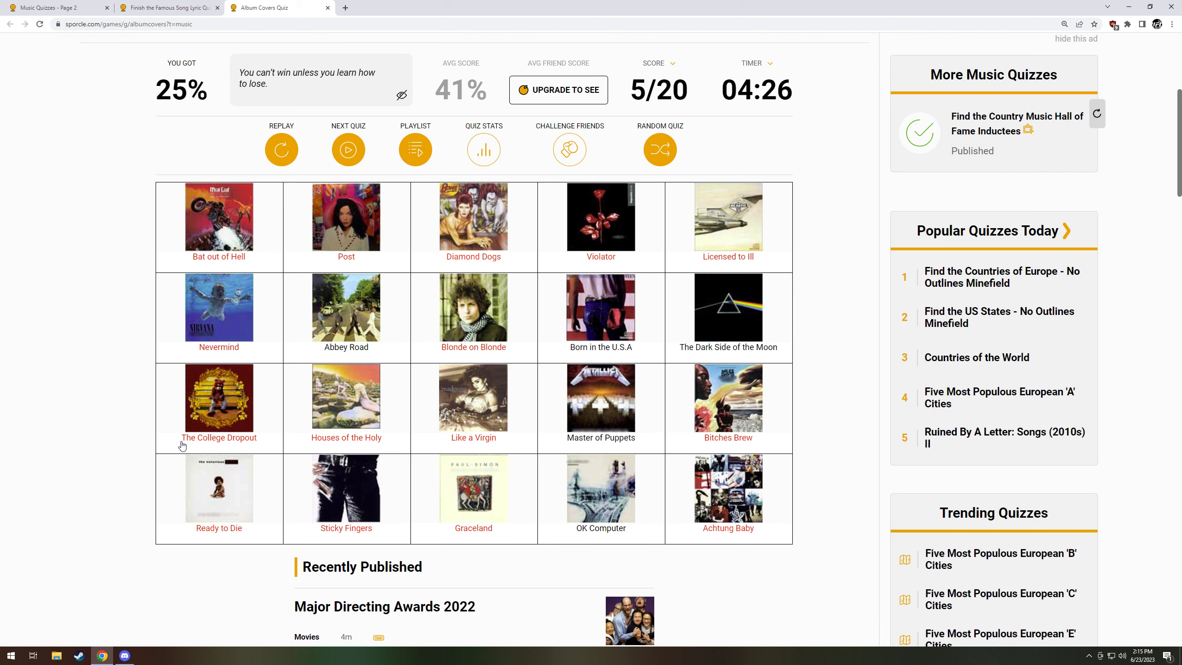
scroll(213, 551, "up", 3)
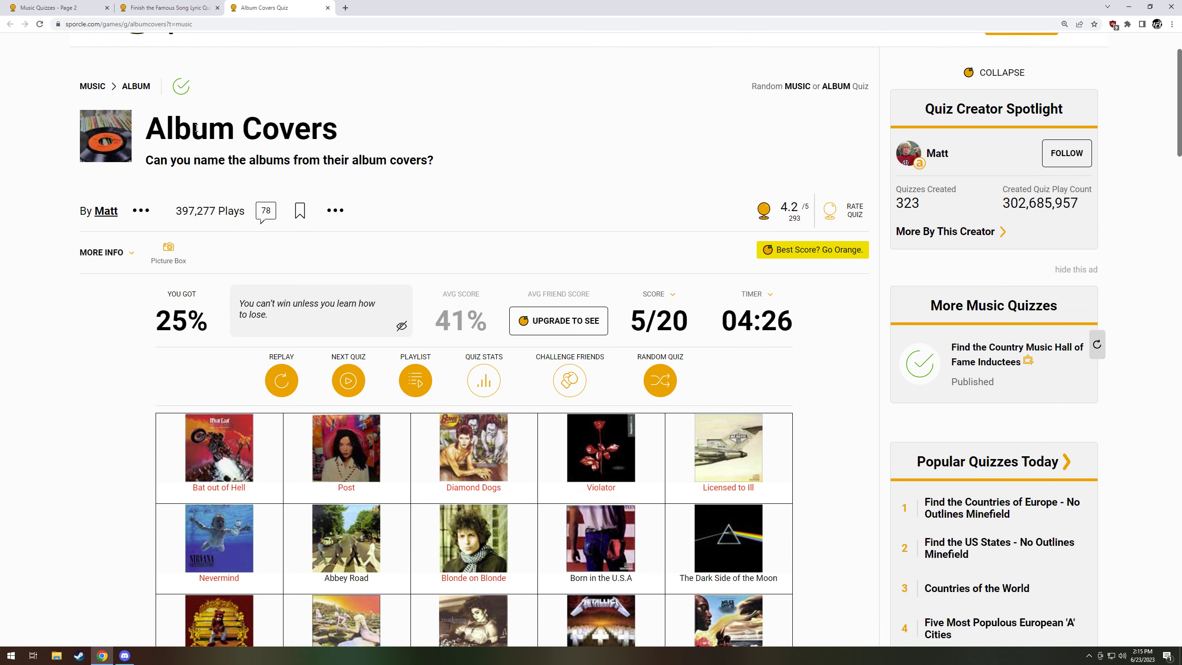
- Start the song lyric quiz, skip the first lyric, and answer Apart and Heartache
left_click(327, 8)
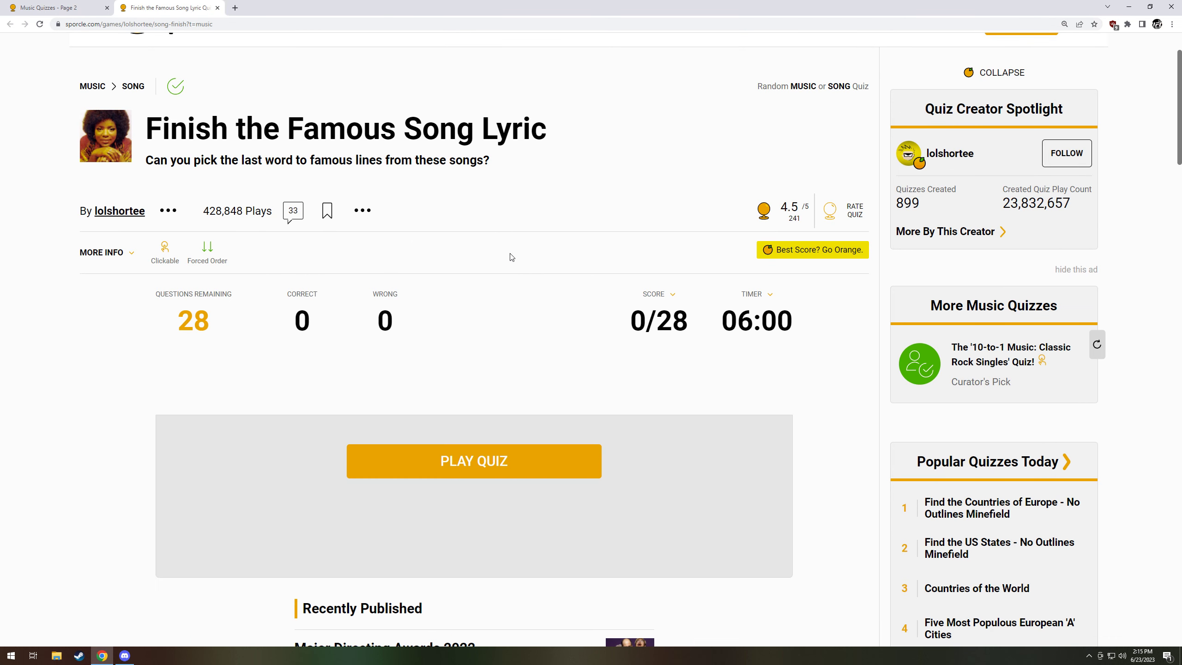
scroll(435, 256, "down", 1)
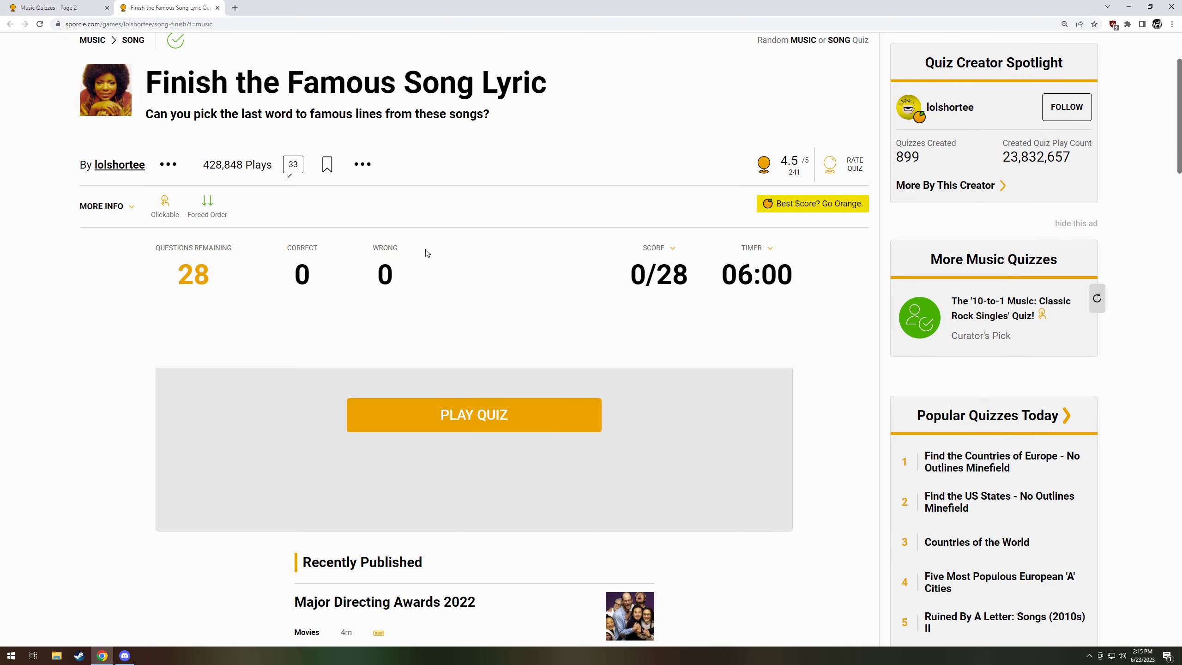
left_click(511, 414)
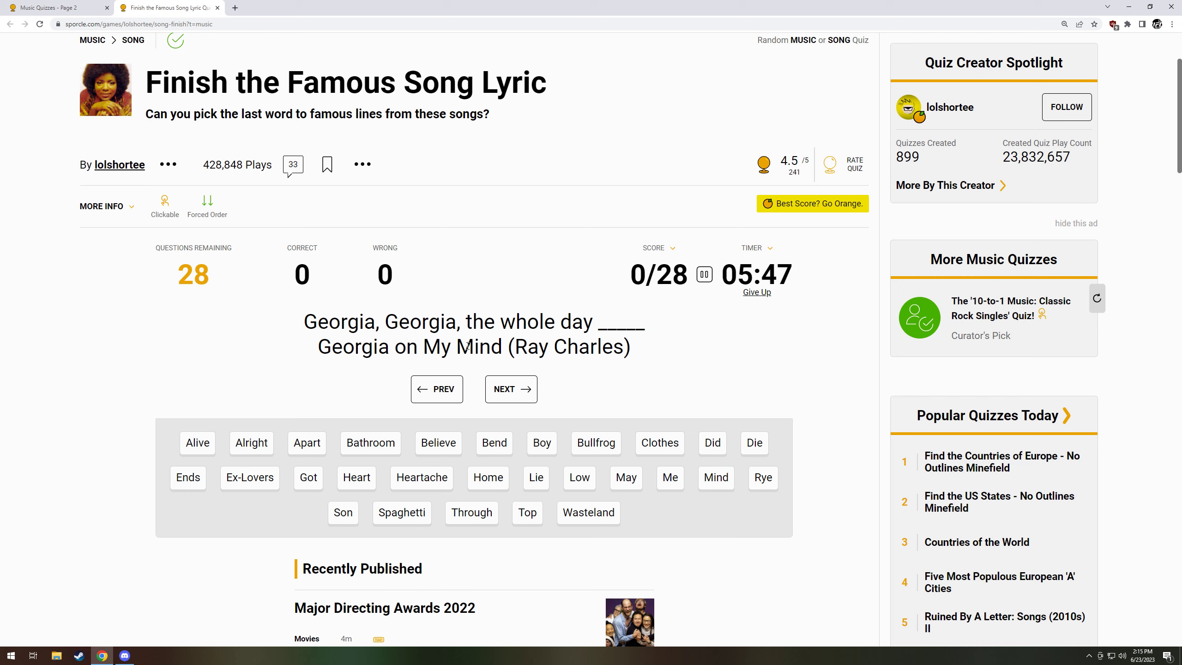
left_click(503, 393)
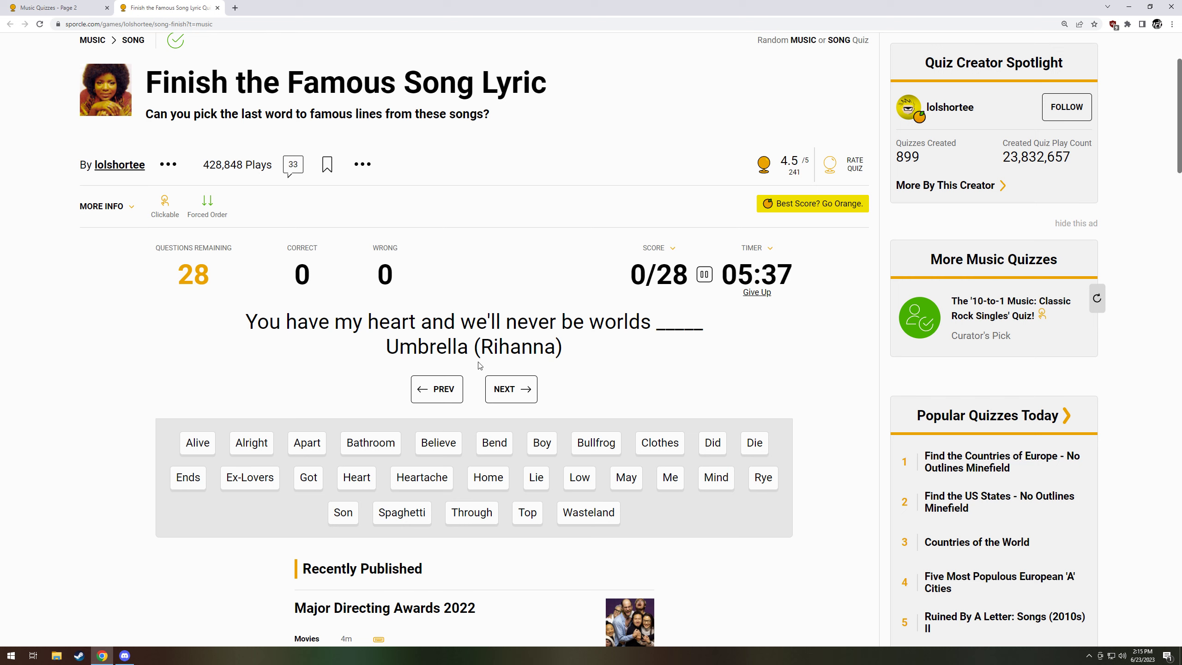
left_click(310, 444)
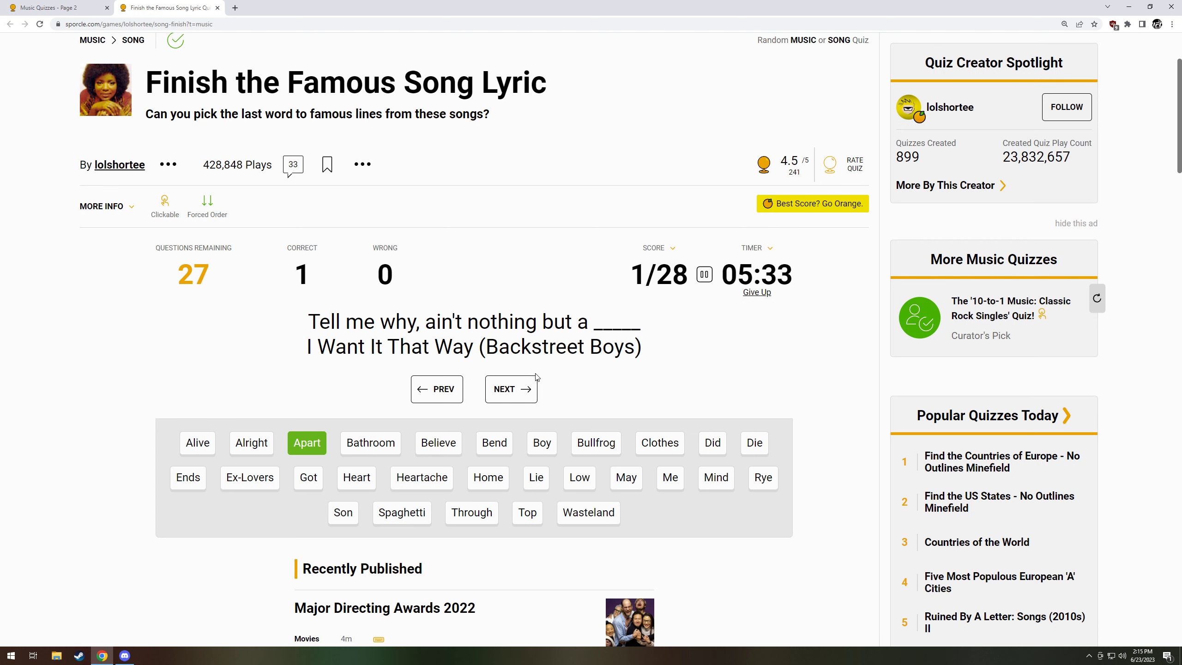
left_click(422, 478)
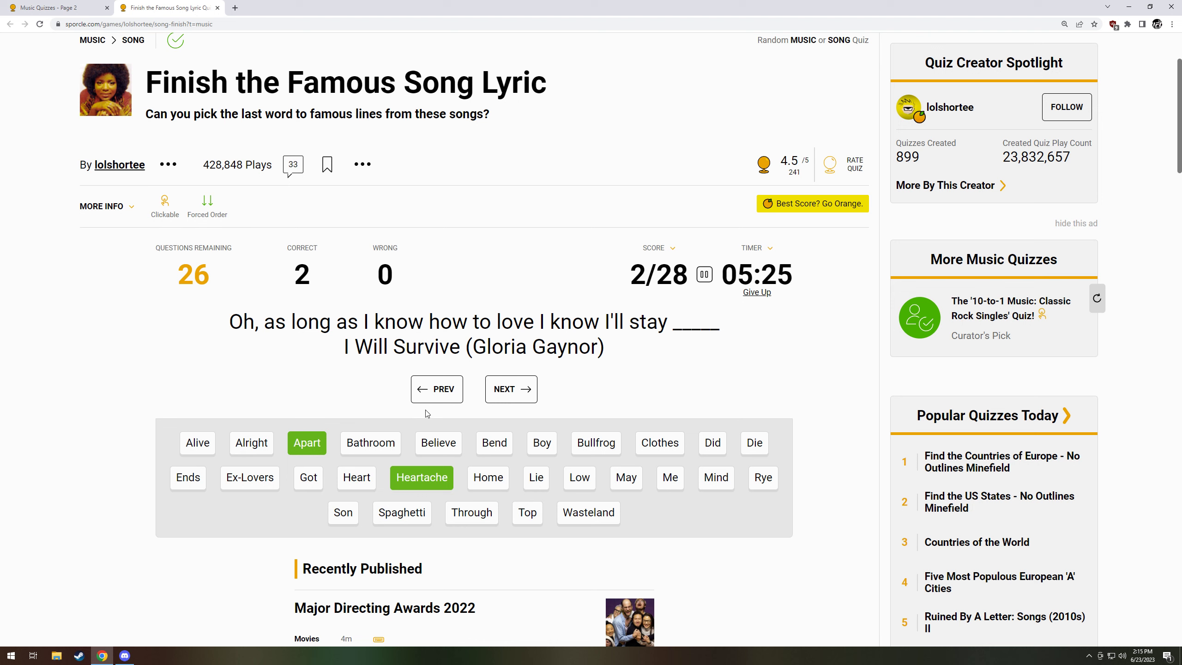
- Answer Alive, Top and Lie, skip the Bob Dylan lyric, then answer Heart
left_click(198, 443)
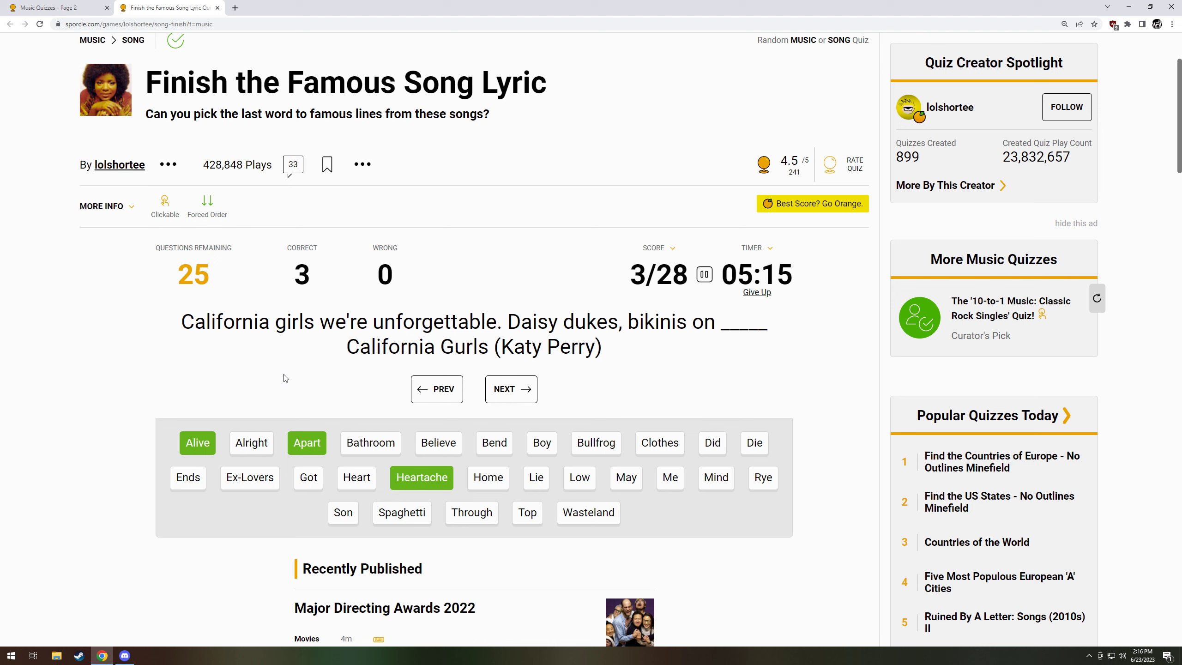
left_click(527, 515)
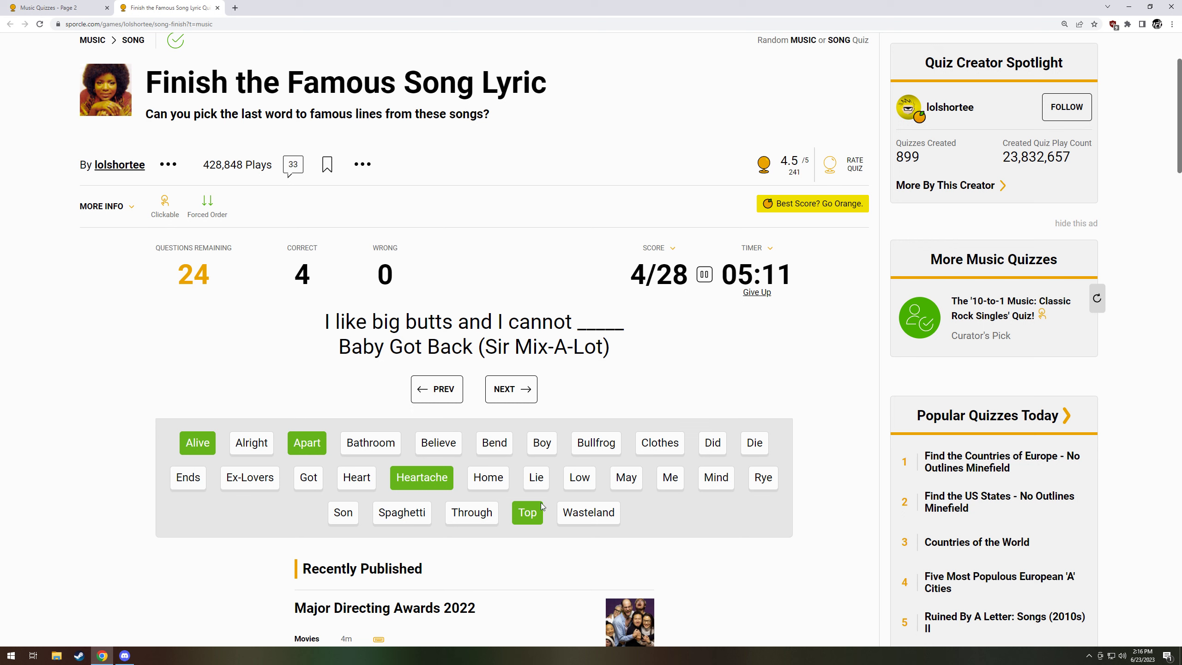
left_click(544, 486)
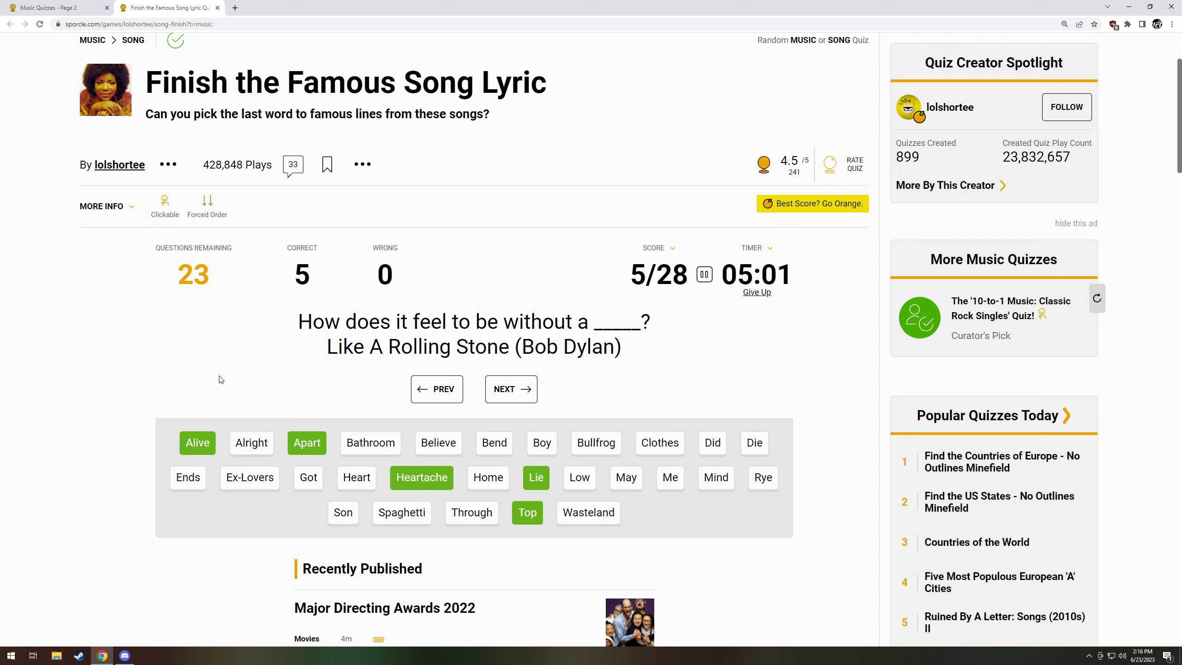
left_click(506, 390)
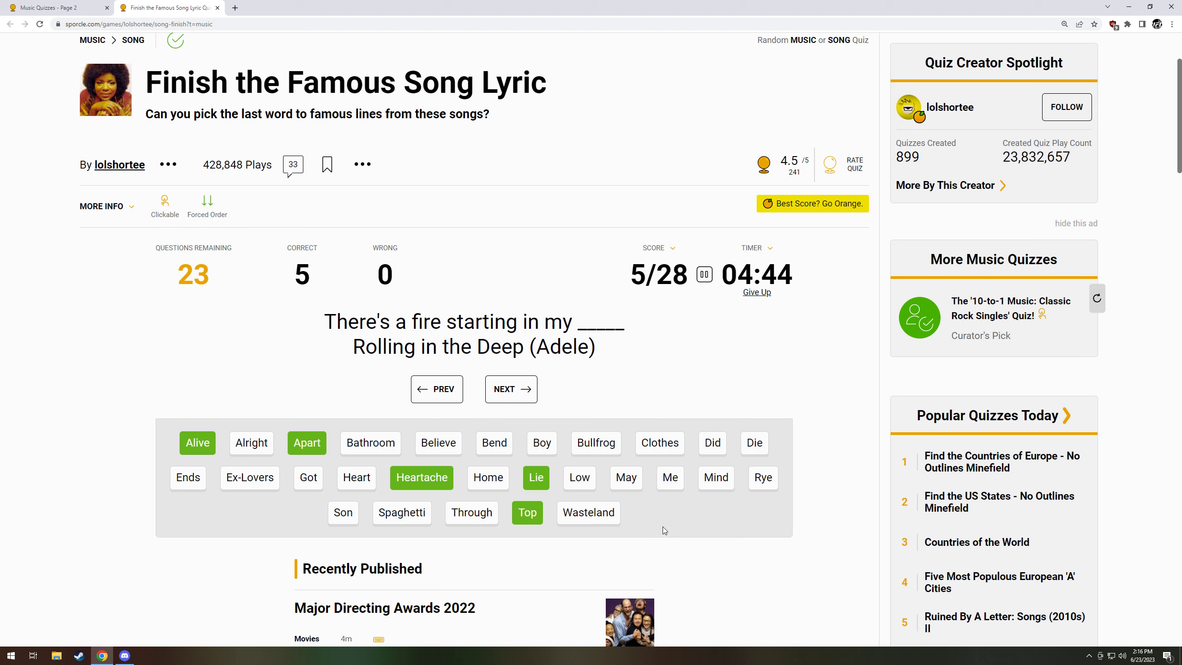
left_click(356, 478)
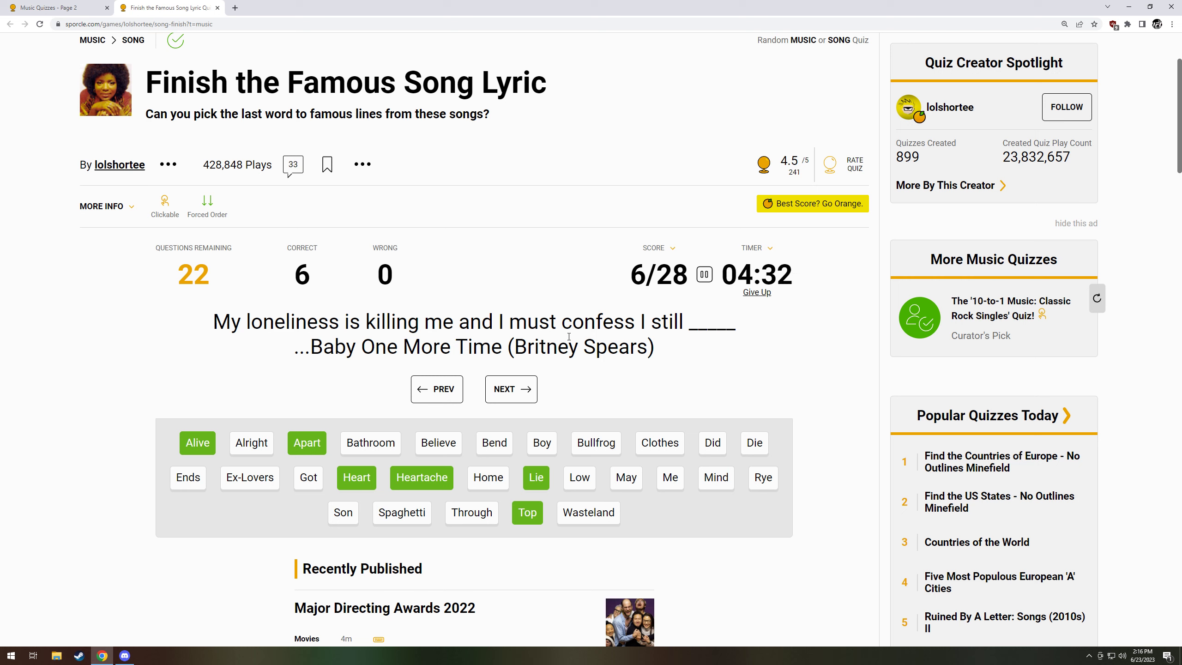
- Skip the Britney lyric; answer Spaghetti, Son, Ex-Lovers, Clothes, Rye, Bullfrog, Alright, Got, Me
left_click(533, 394)
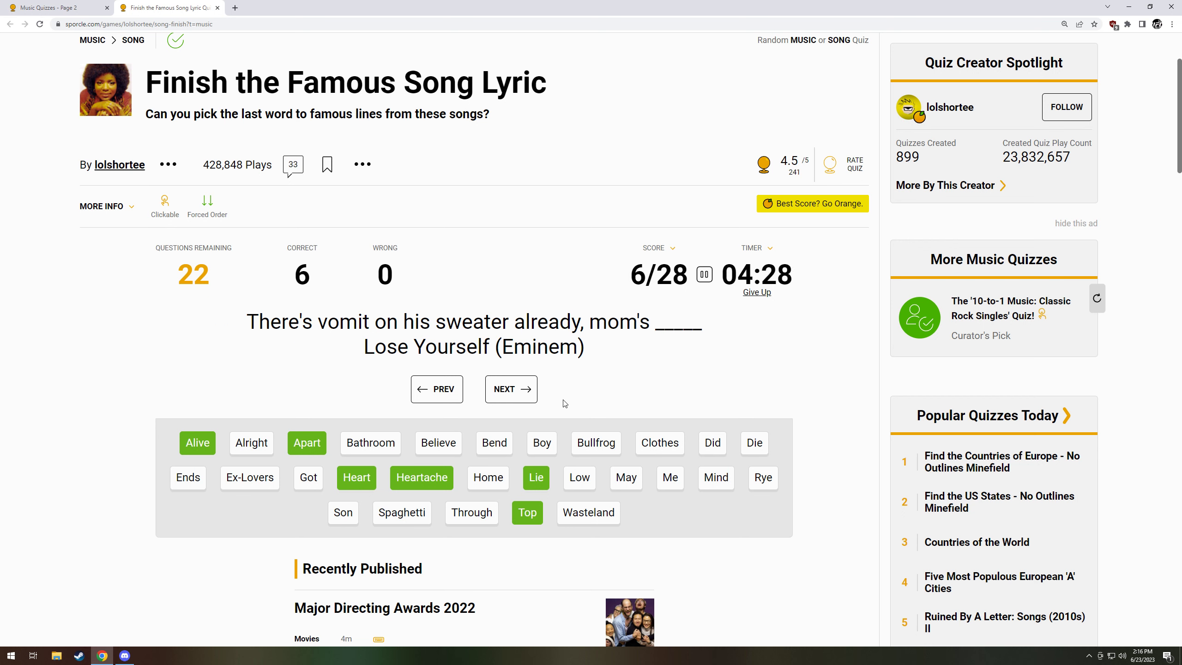
left_click(408, 514)
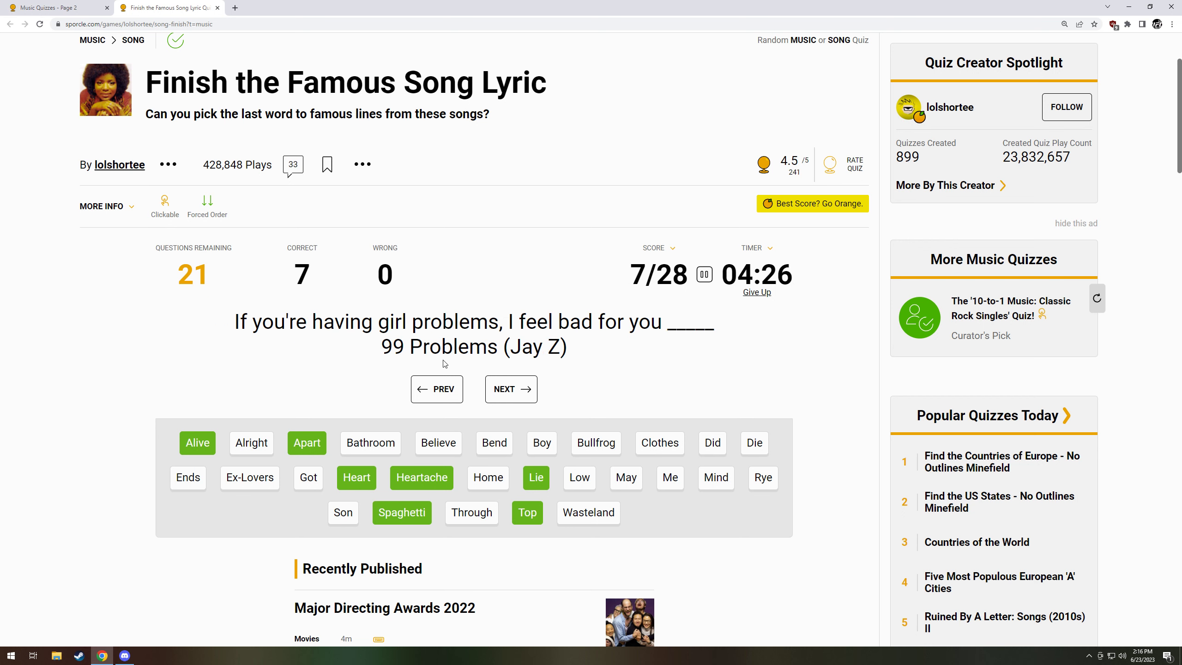
left_click(340, 511)
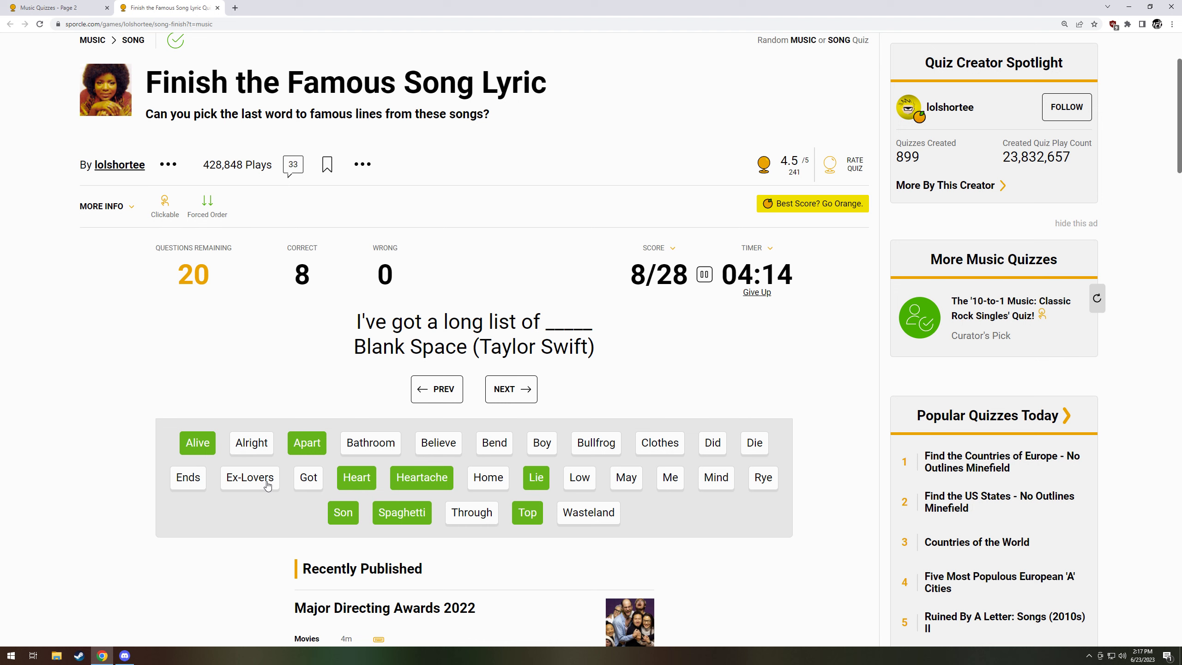
left_click(251, 477)
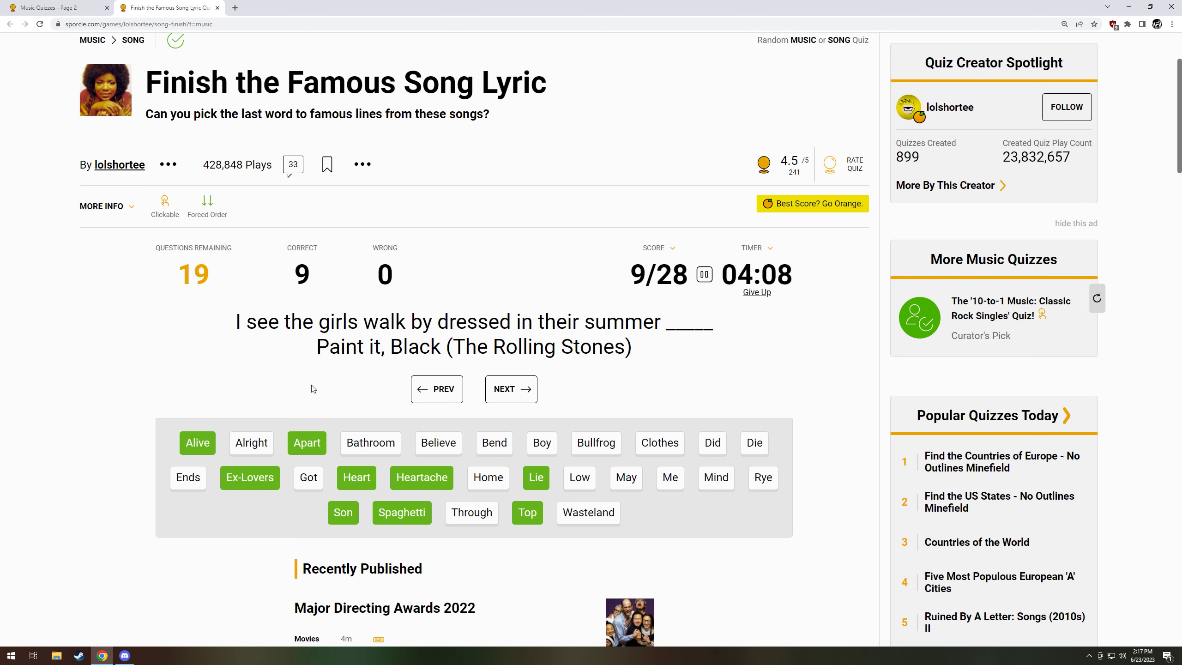
left_click(659, 443)
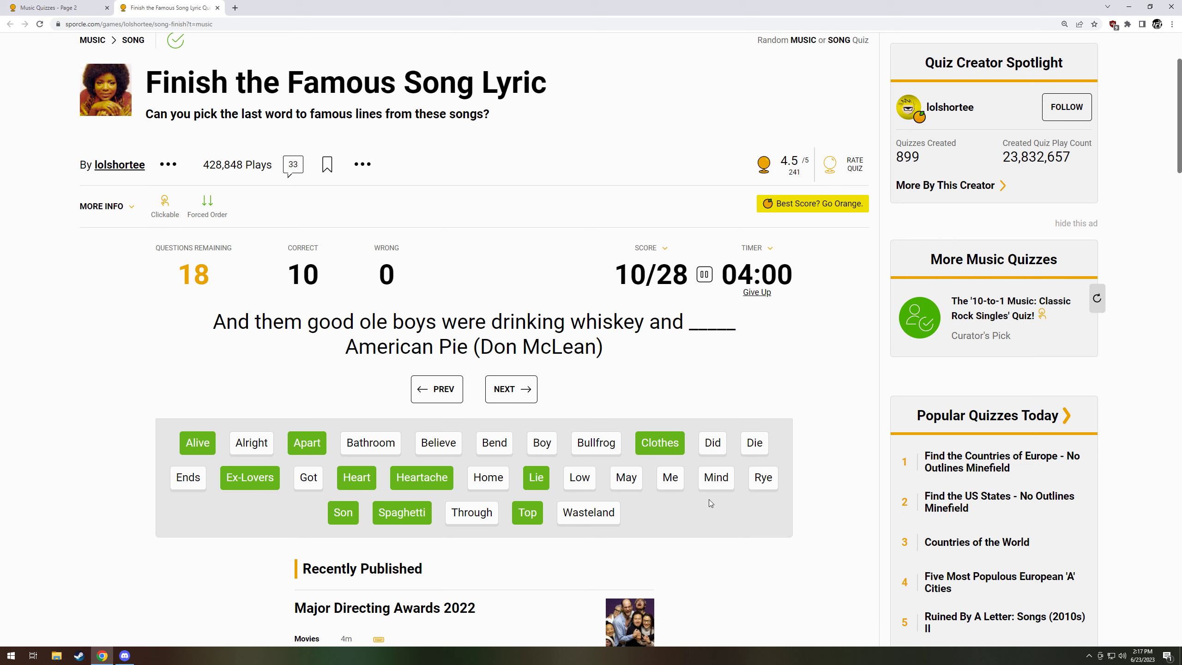
left_click(762, 478)
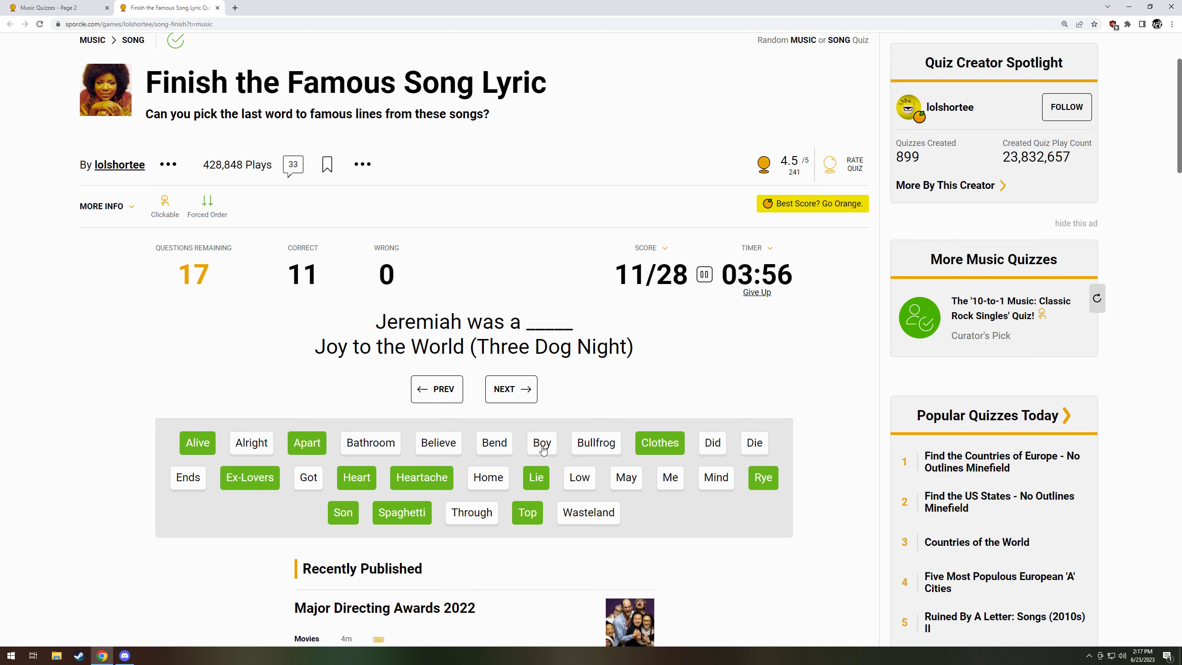
left_click(600, 448)
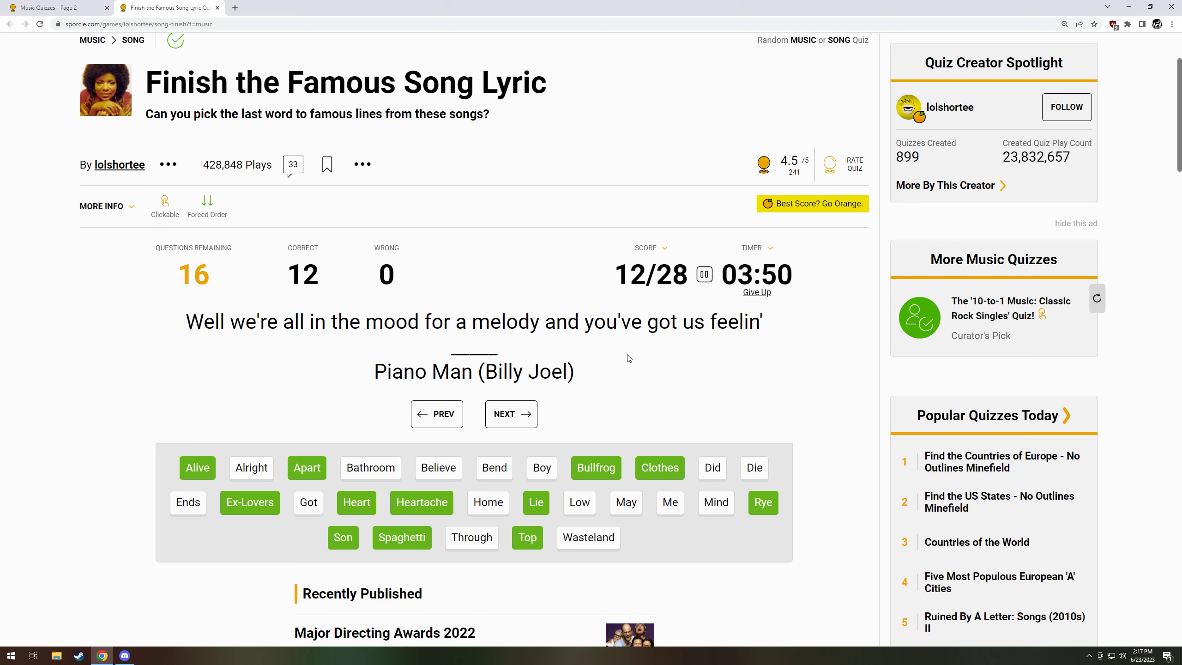
left_click(251, 469)
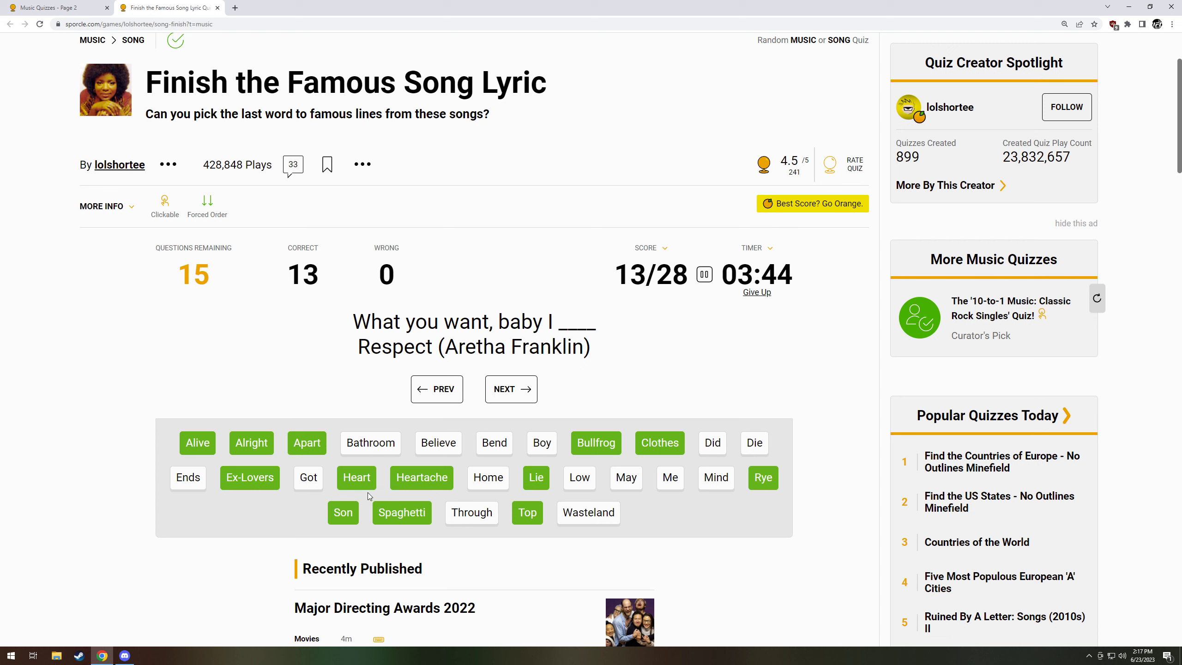
left_click(312, 478)
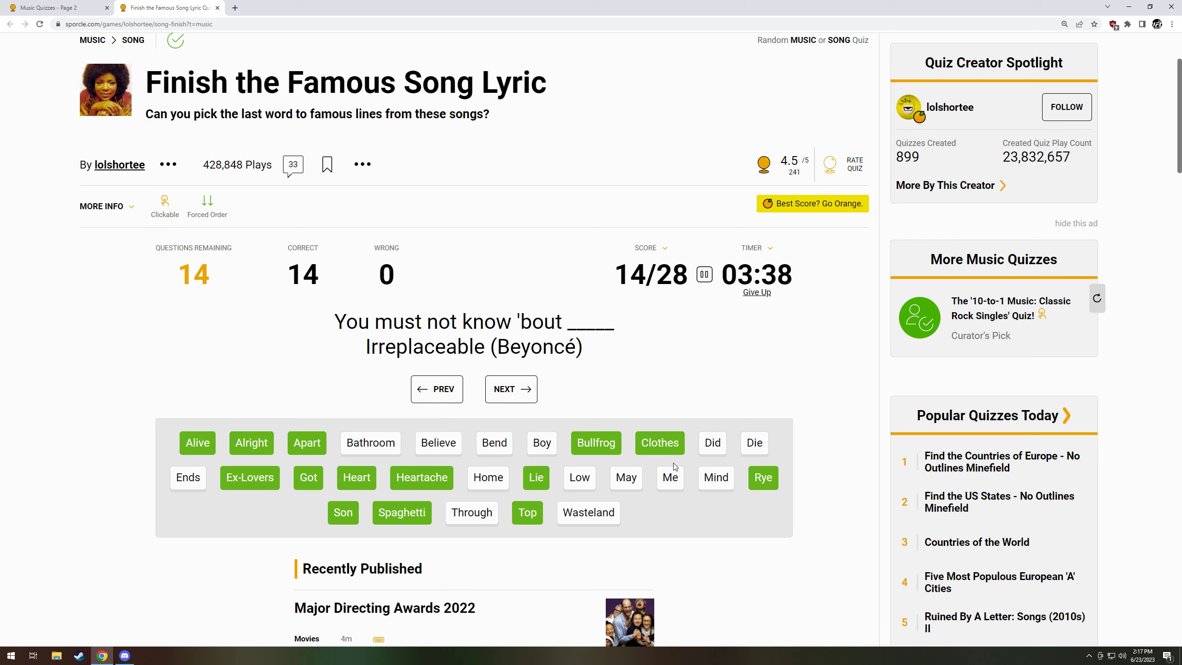
left_click(672, 479)
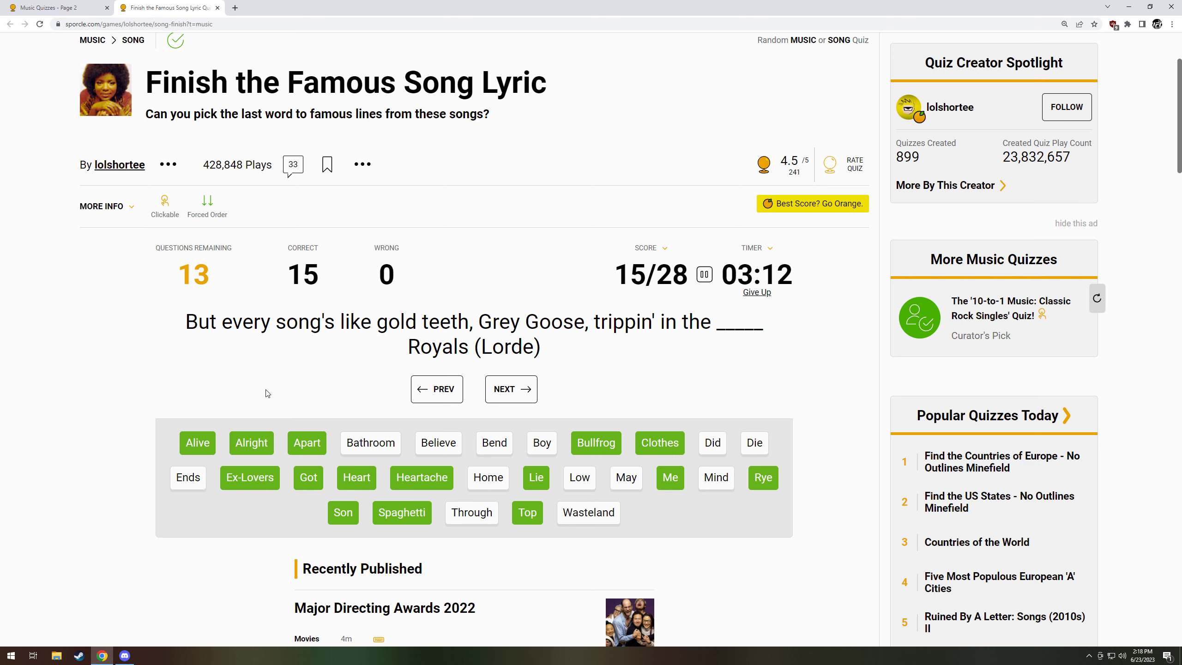
- Answer Bathroom, skip Candle in the Wind, then answer Bend, Low and May
left_click(363, 442)
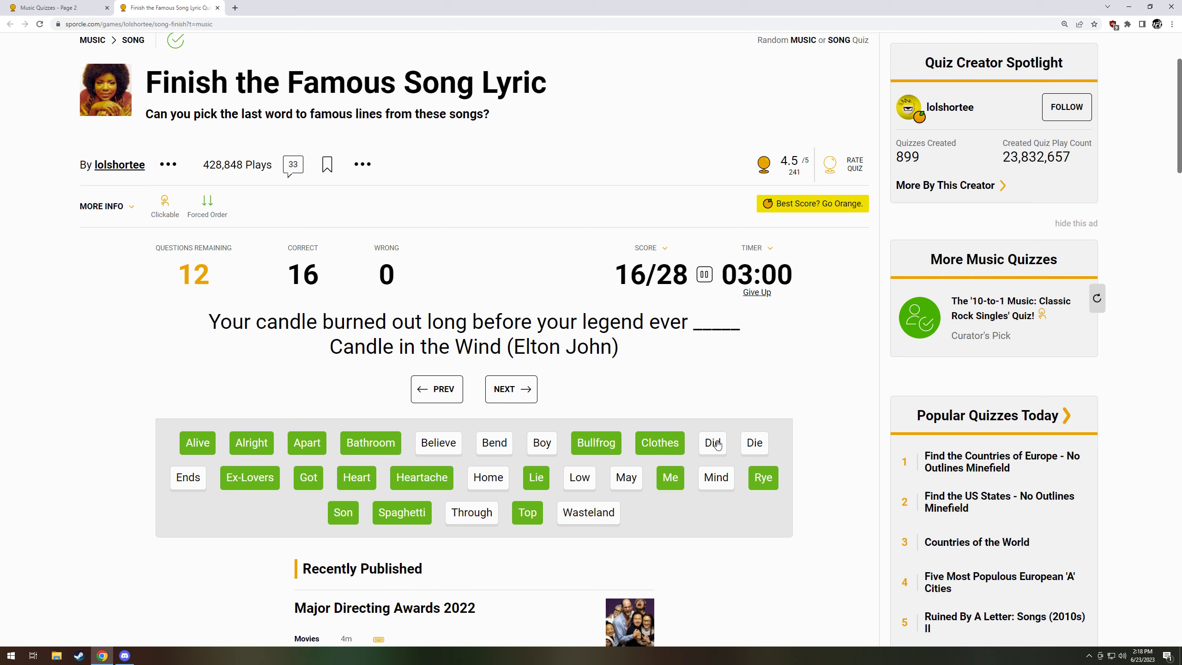
left_click(519, 390)
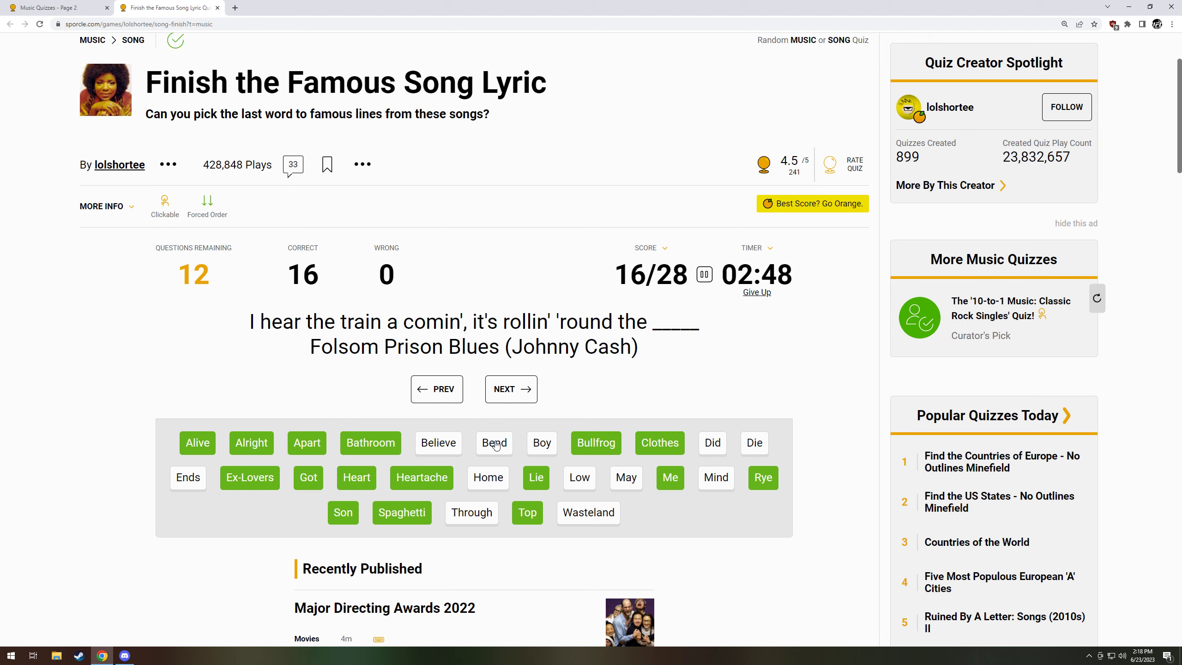
left_click(495, 444)
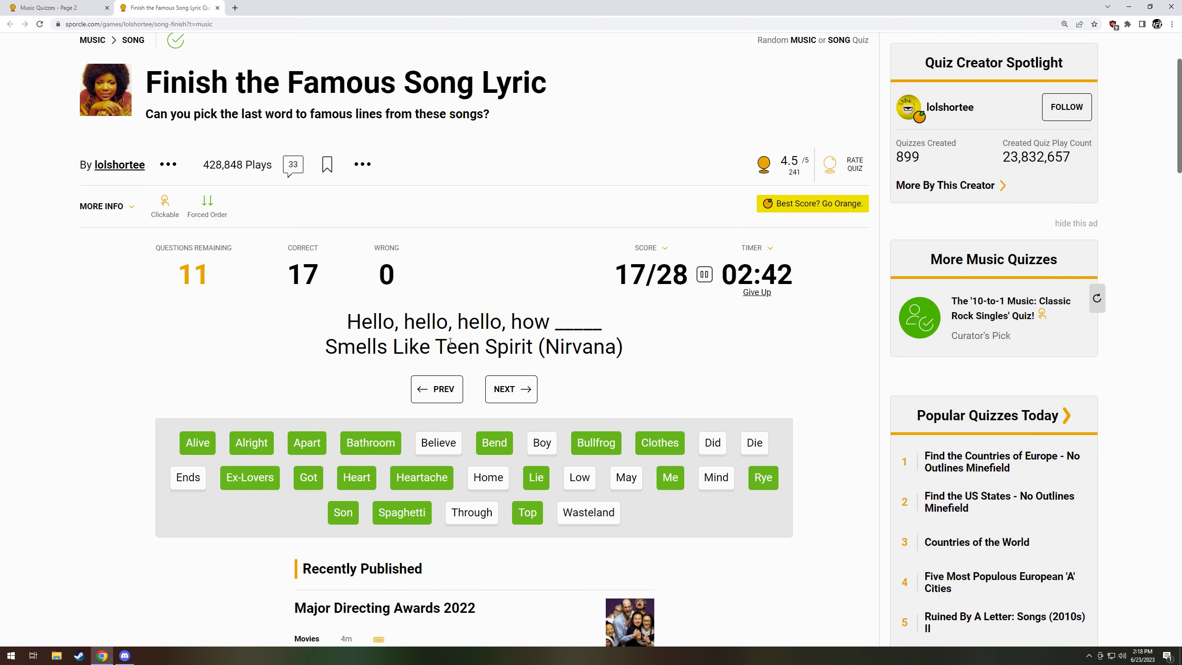
left_click(584, 479)
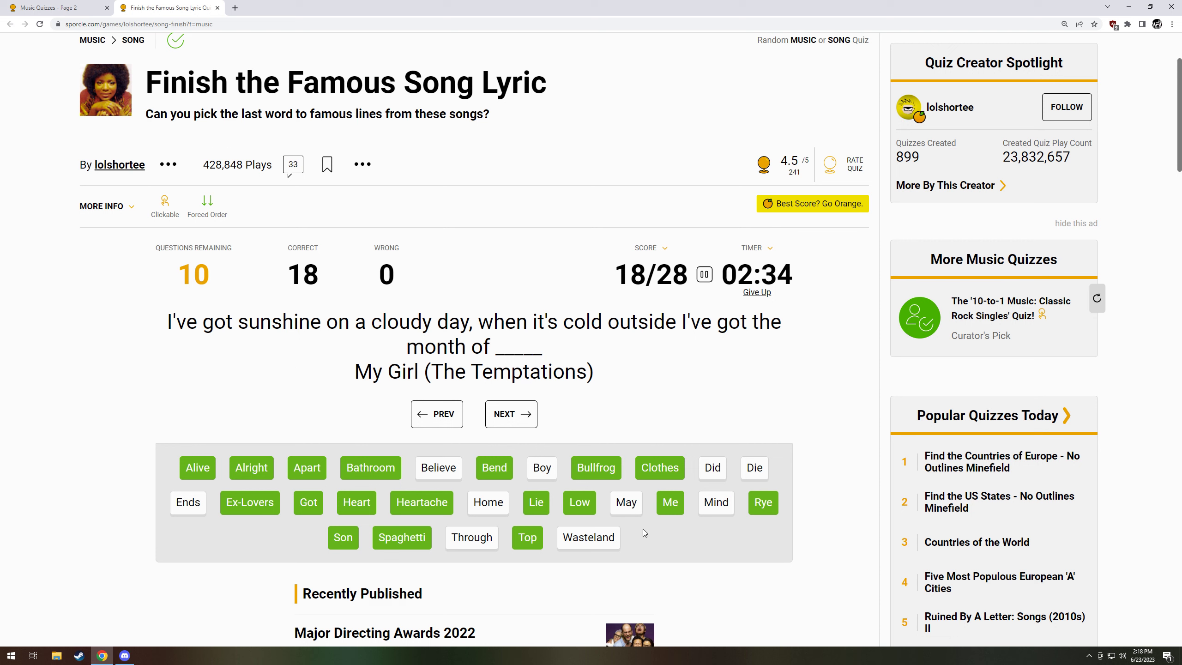
left_click(628, 504)
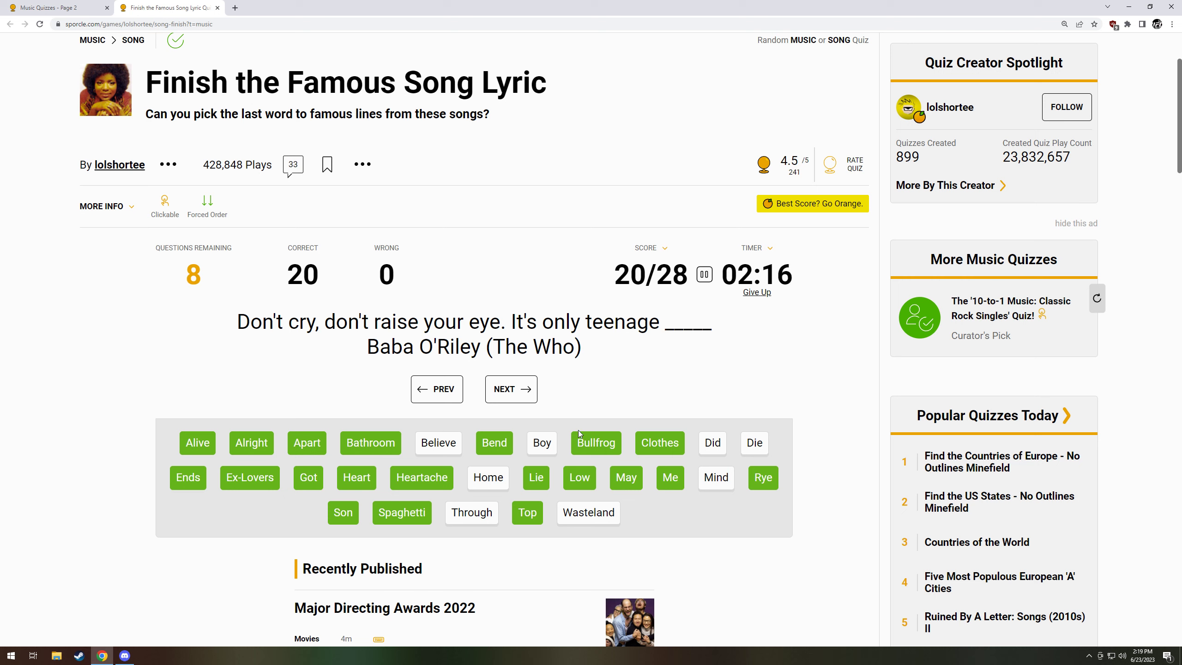
- Answer Baba O'Riley (Wasteland), Beatles (Boy), Elvis (Die), Gnarls Barkley (Mind), Dylan (Home), skipping Ray Charles
left_click(578, 517)
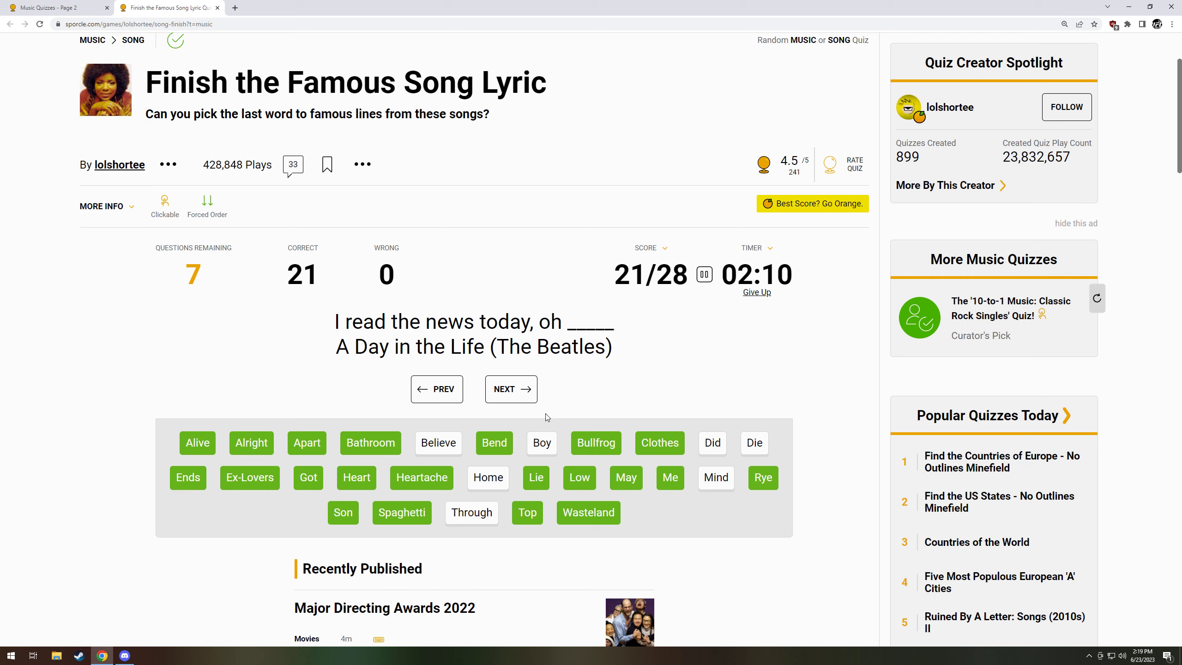
left_click(542, 443)
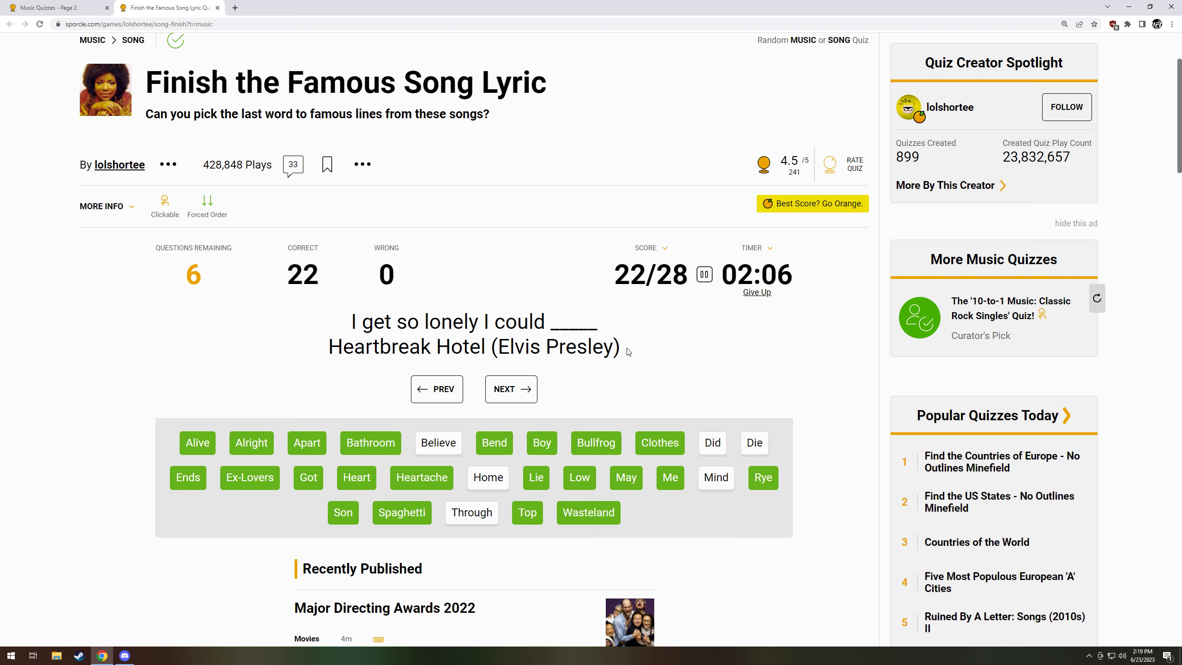
left_click(752, 447)
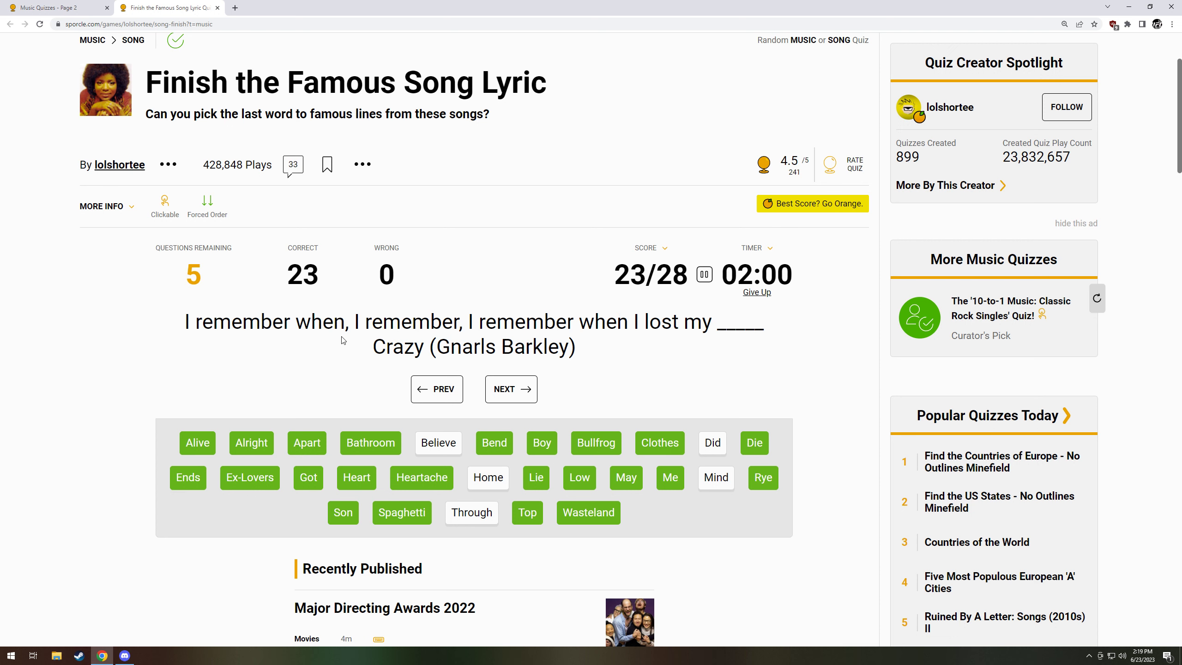
left_click(704, 482)
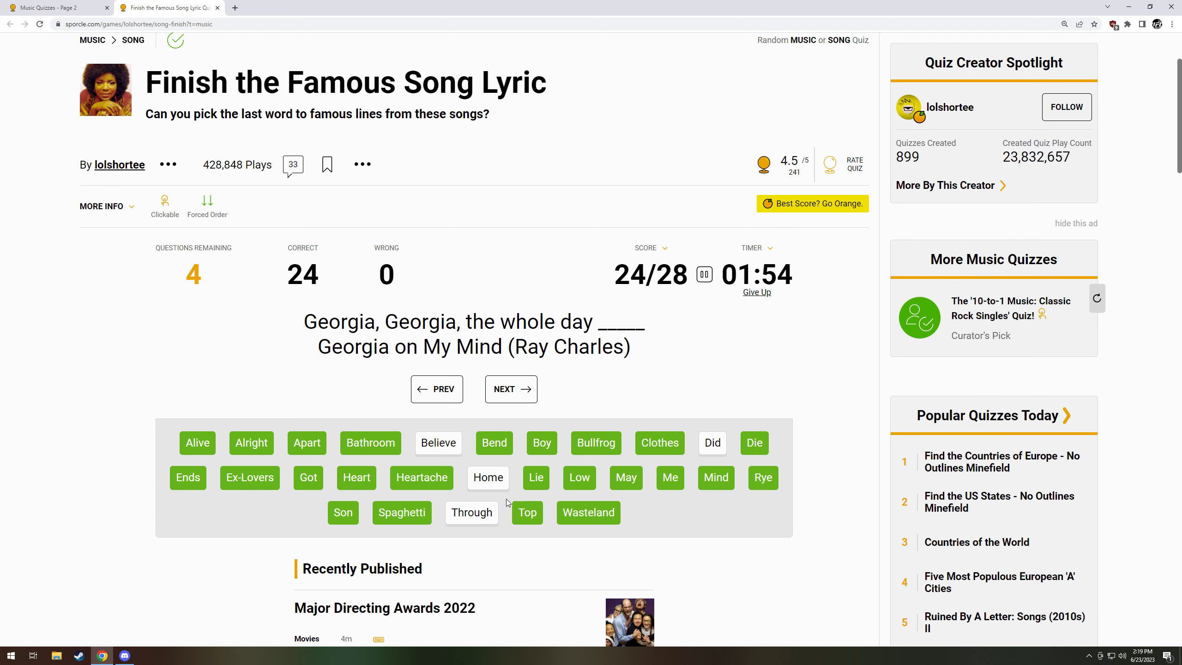
left_click(505, 404)
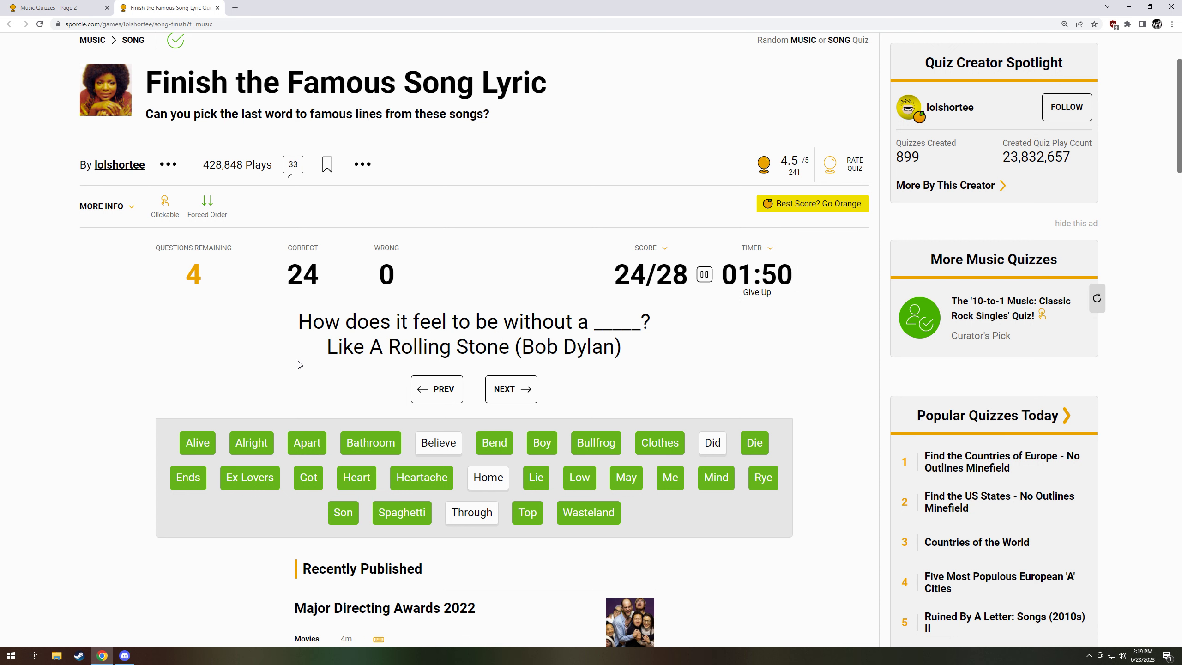
left_click(495, 476)
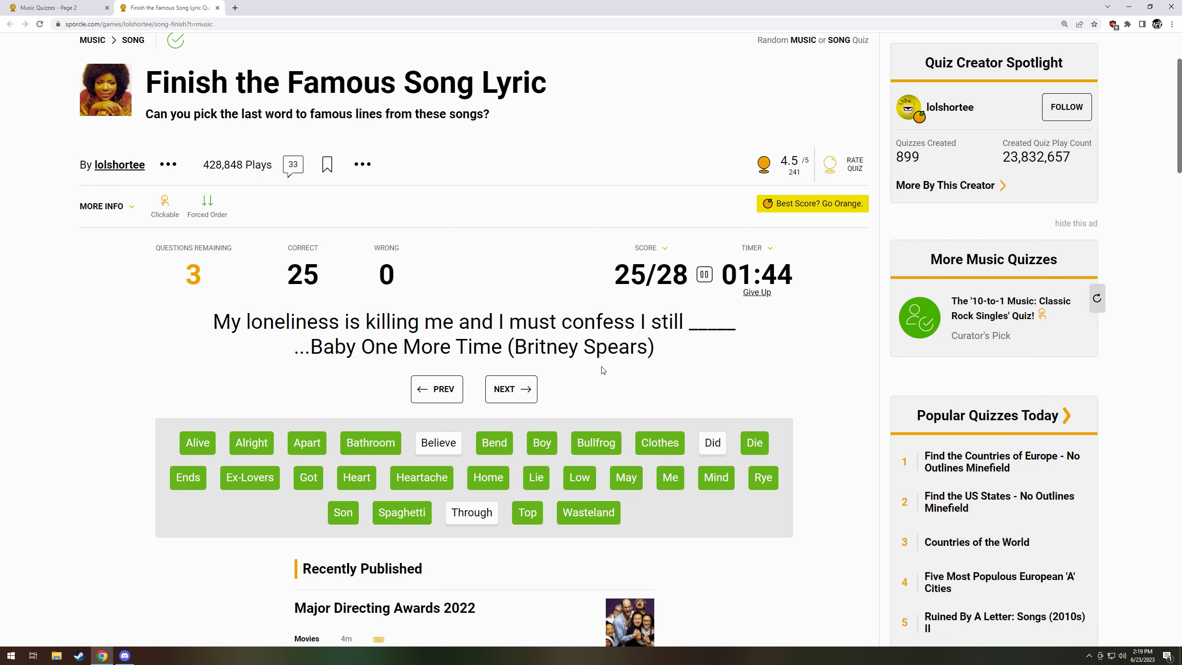
- Fill the last lyrics, including Candle in the Wind with 'Did' and Georgia with 'Through'
left_click(430, 447)
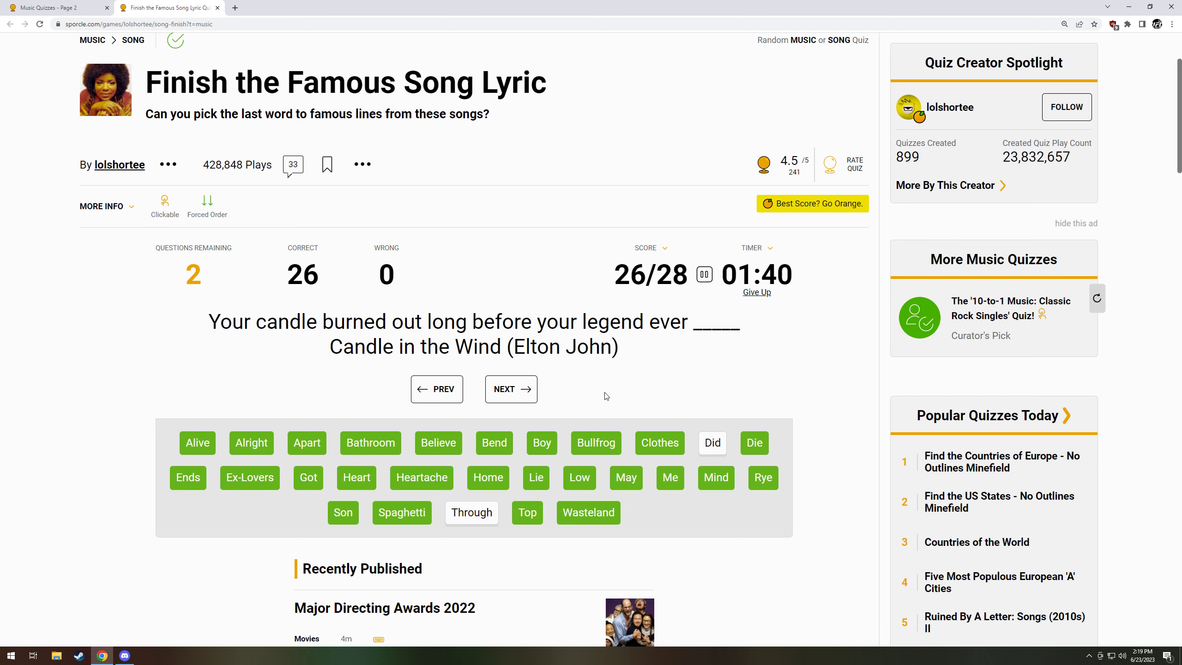
left_click(523, 389)
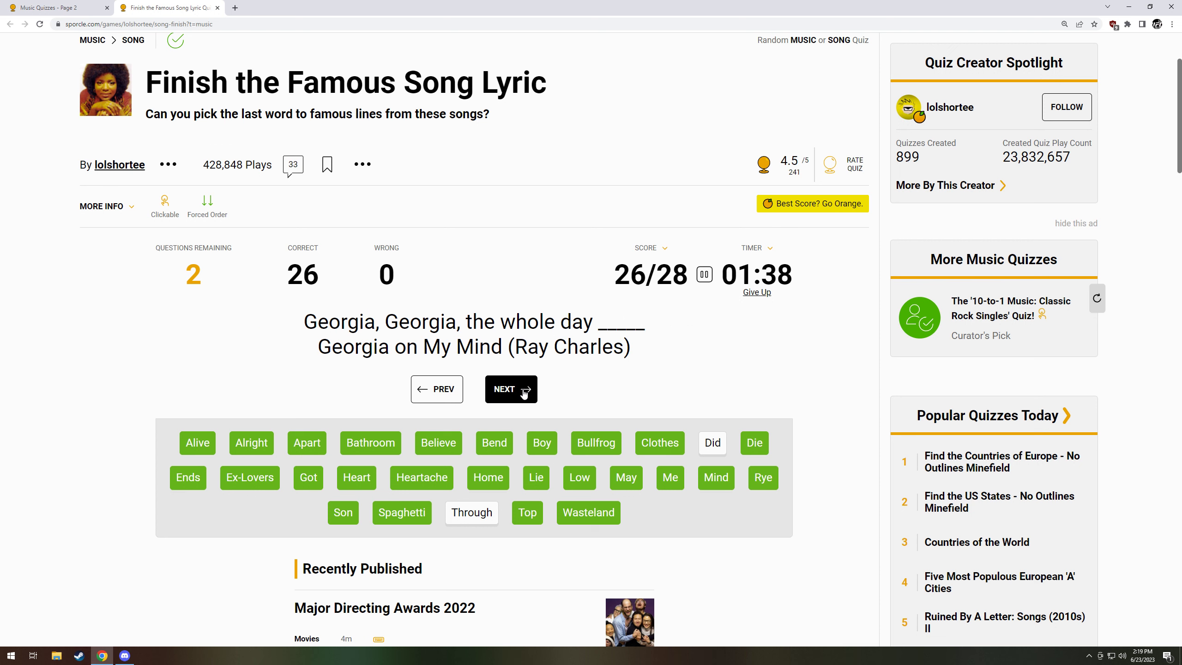
left_click(713, 446)
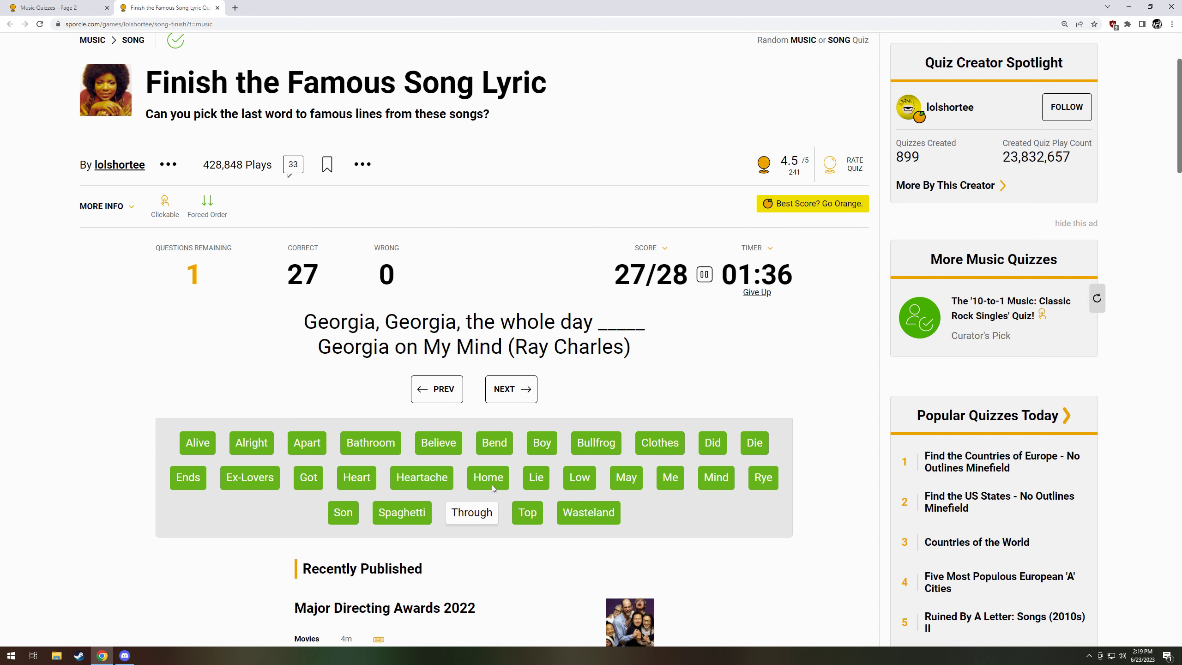
left_click(481, 512)
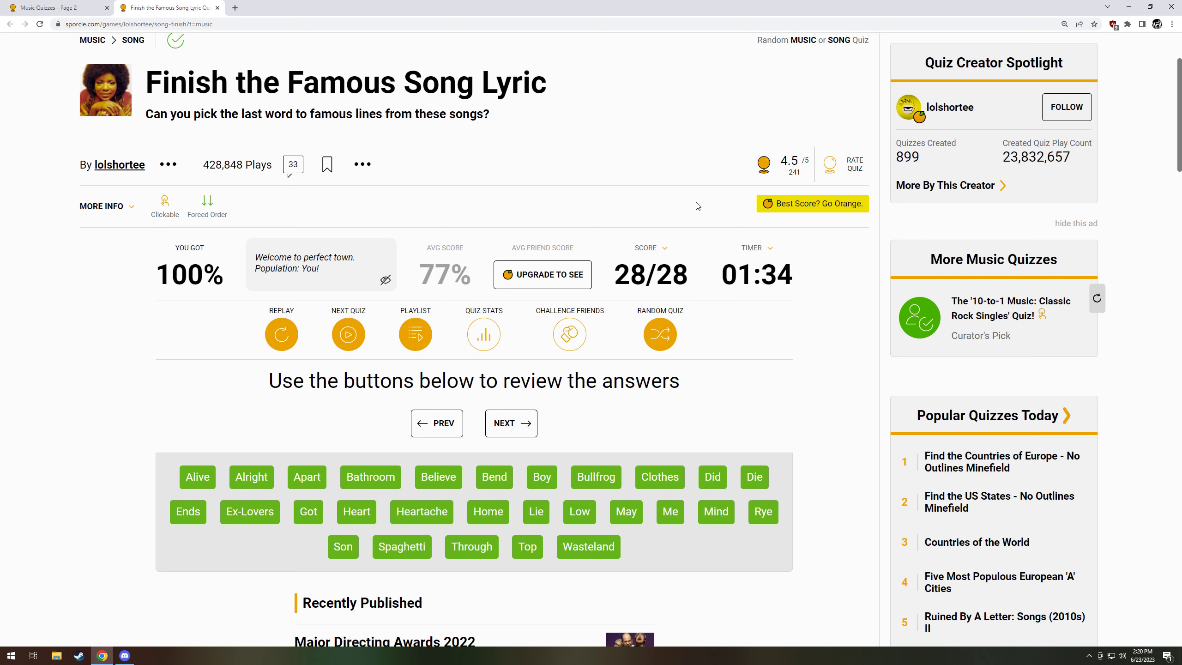
scroll(698, 207, "up", 2)
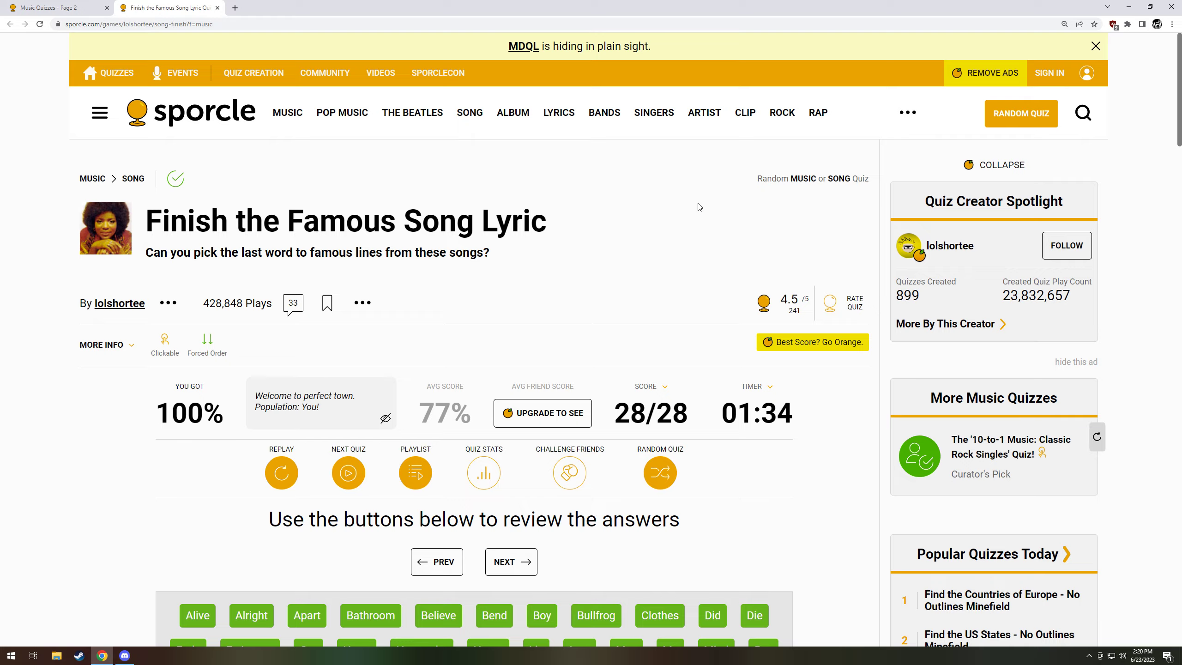
scroll(698, 207, "down", 2)
scroll(554, 185, "down", 2)
scroll(234, 113, "up", 3)
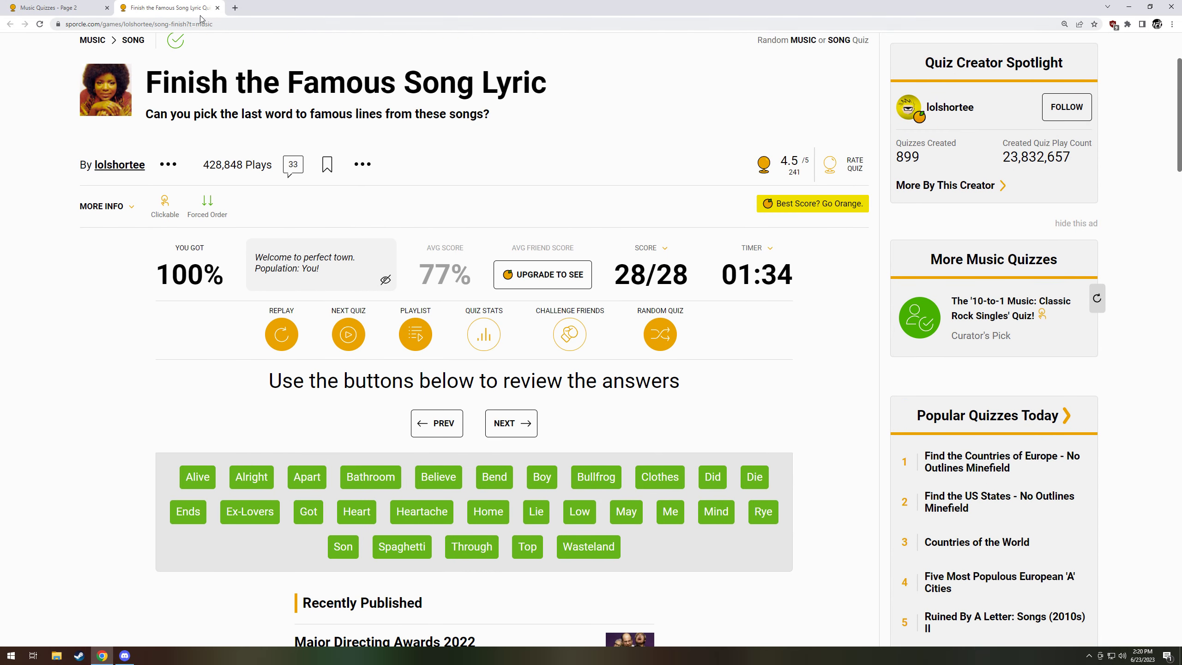
- Close the finished lyric quiz and bring up Don't Stop Believin' in a new tab
left_click(218, 7)
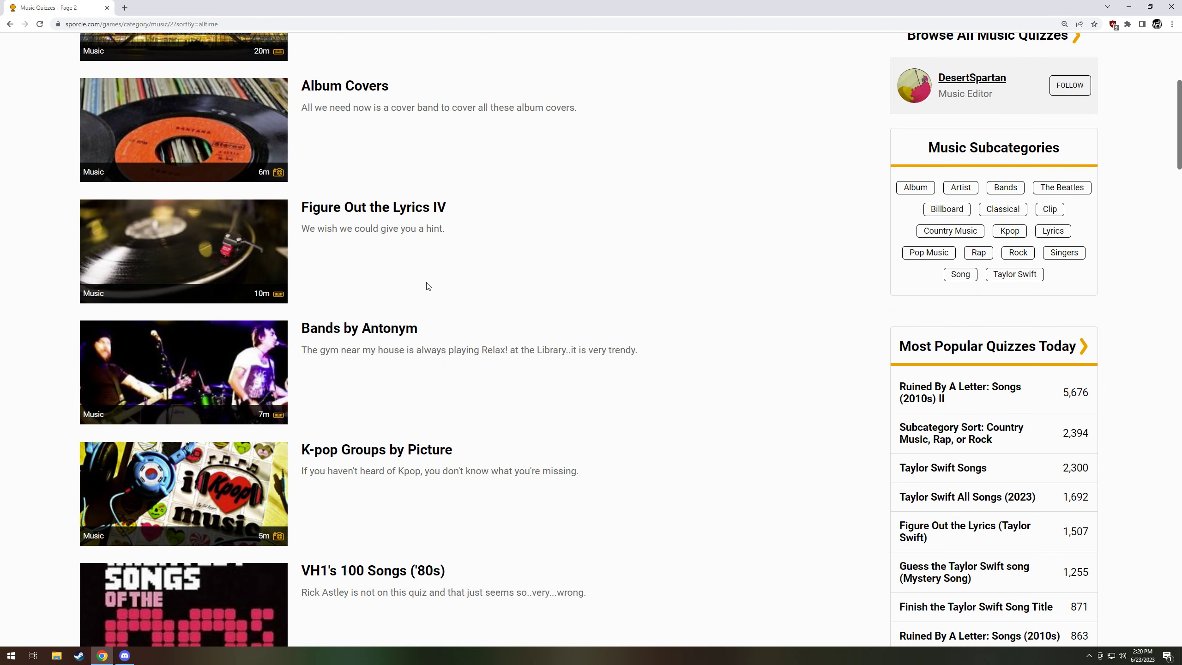
scroll(425, 286, "down", 1)
scroll(416, 316, "down", 1)
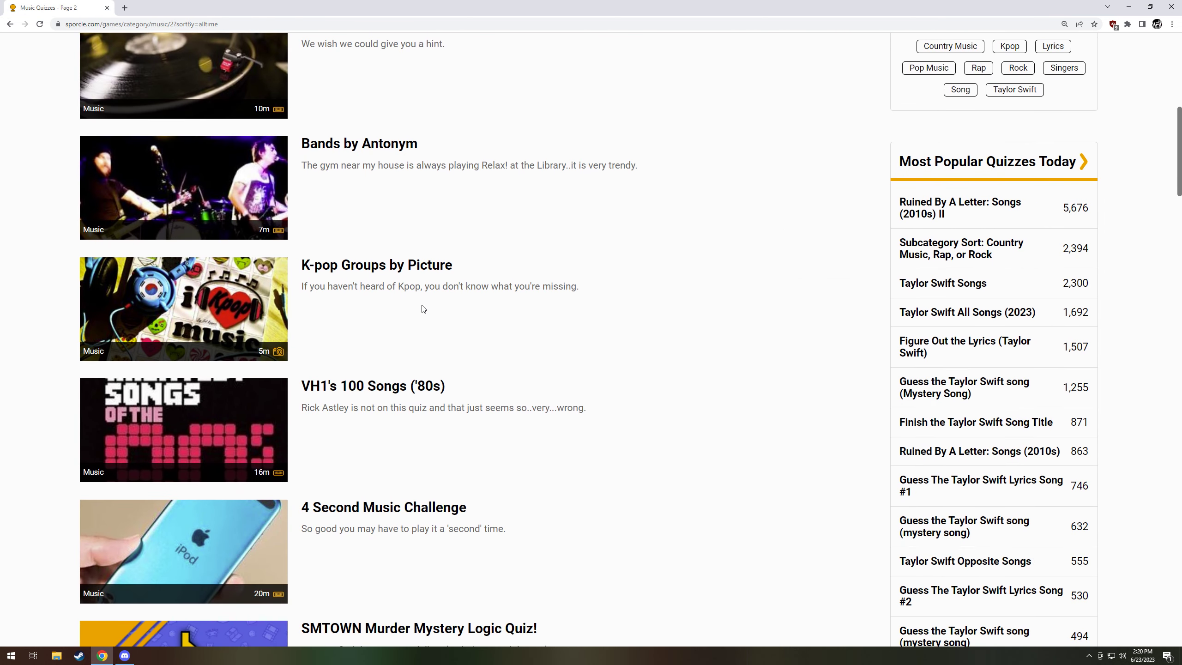
scroll(419, 310, "down", 1)
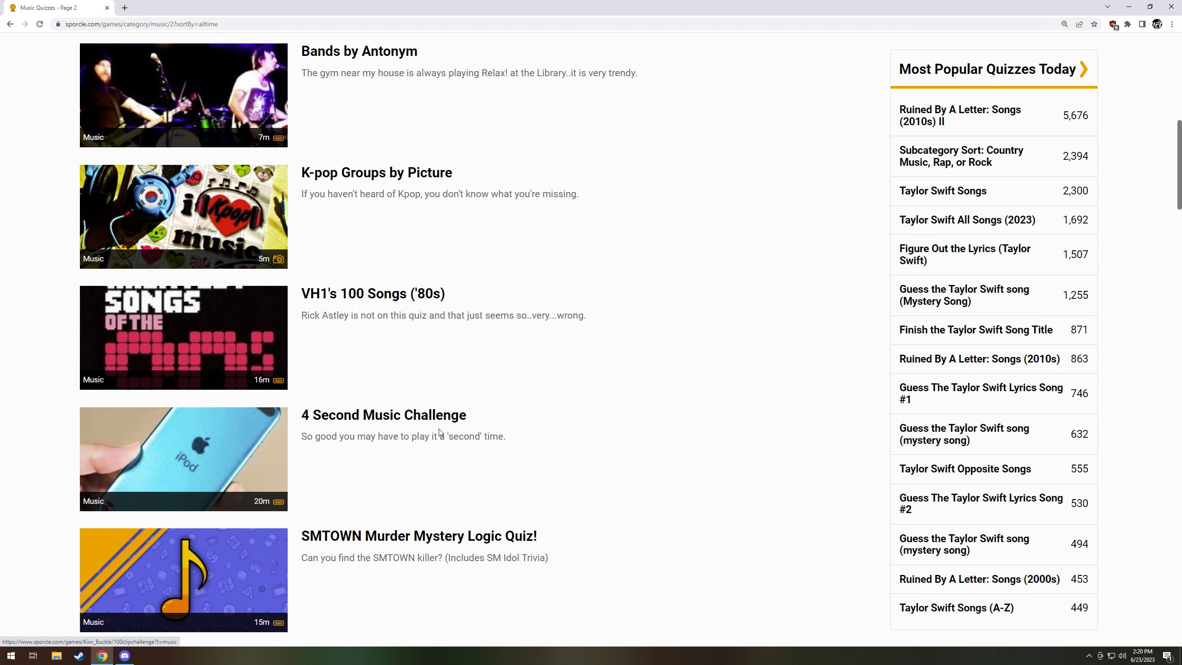
scroll(600, 403, "down", 1)
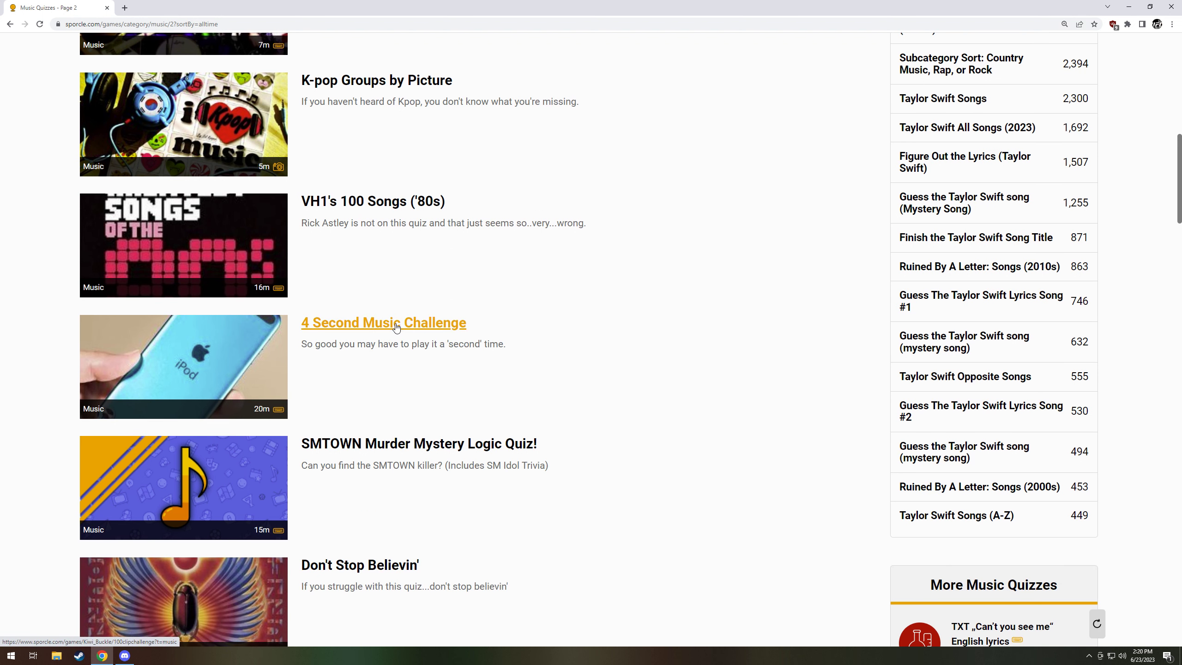
scroll(300, 399, "up", 1)
scroll(299, 399, "down", 1)
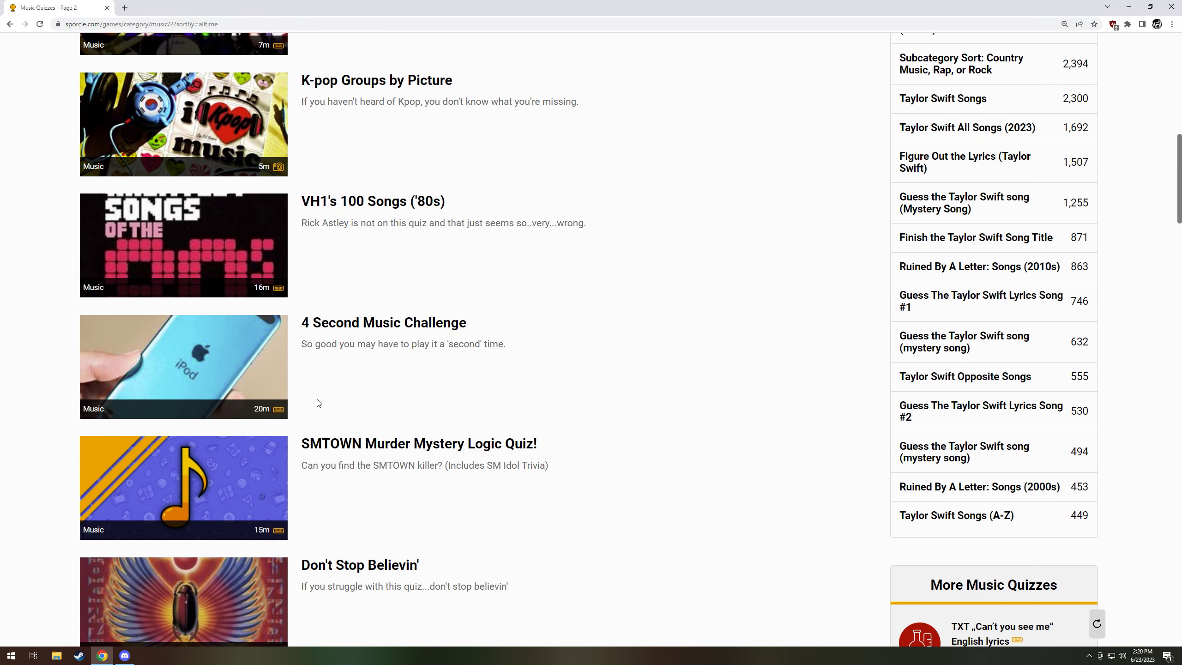
scroll(377, 410, "down", 1)
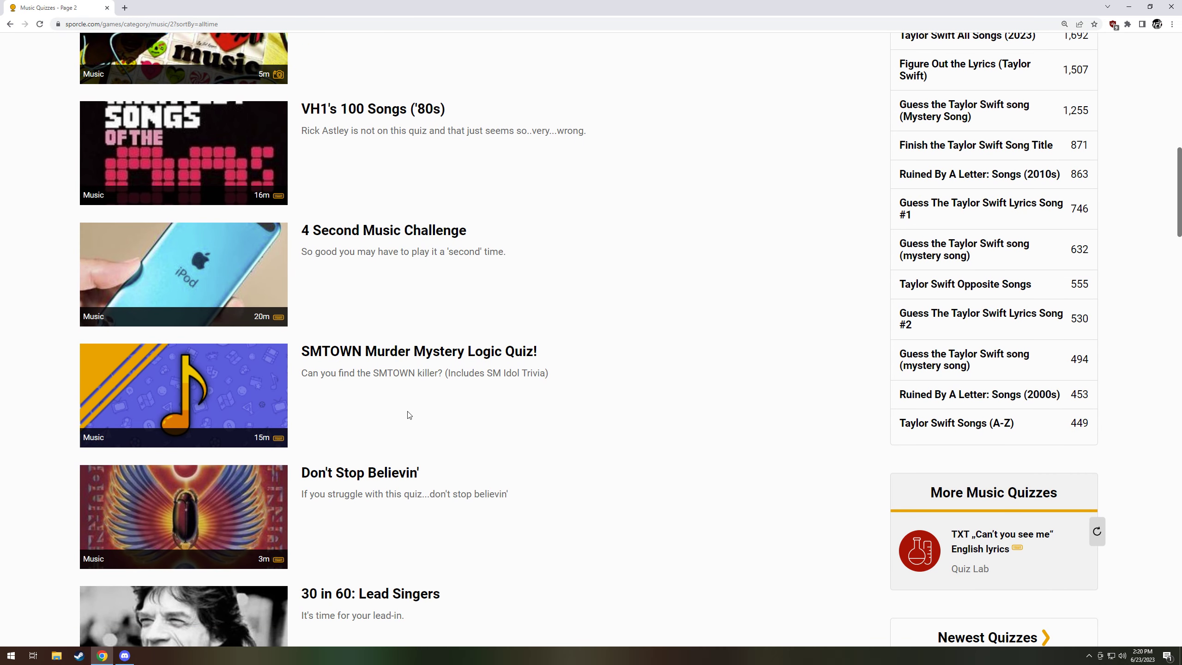
middle_click(370, 474)
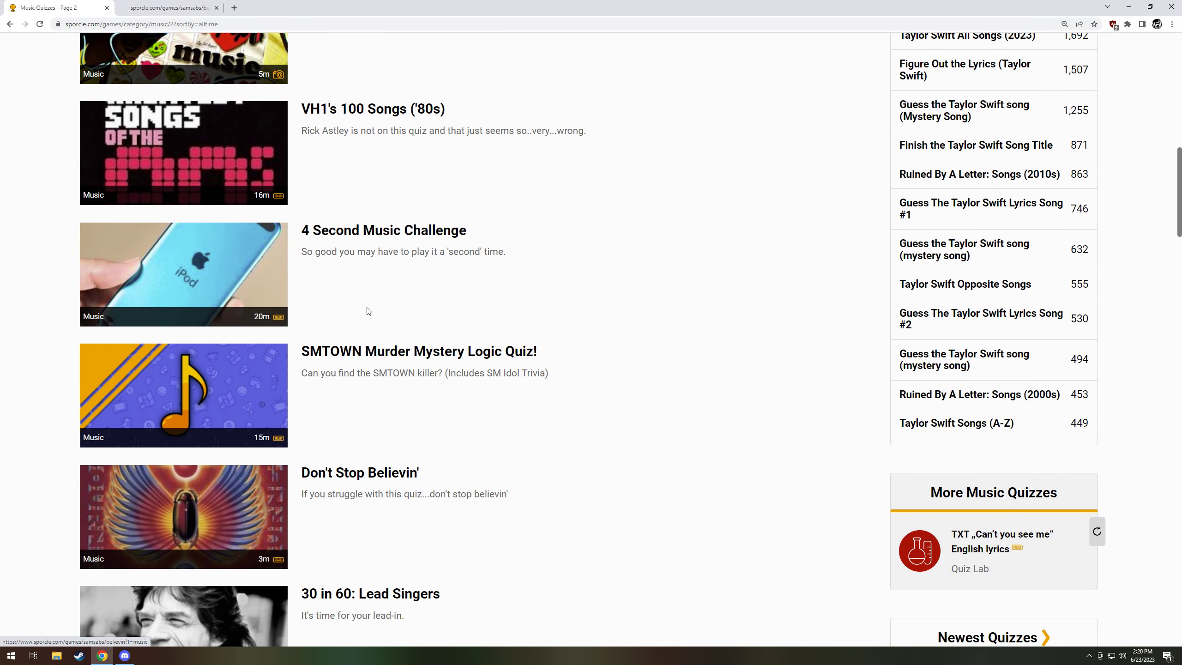
left_click(176, 9)
scroll(441, 283, "down", 1)
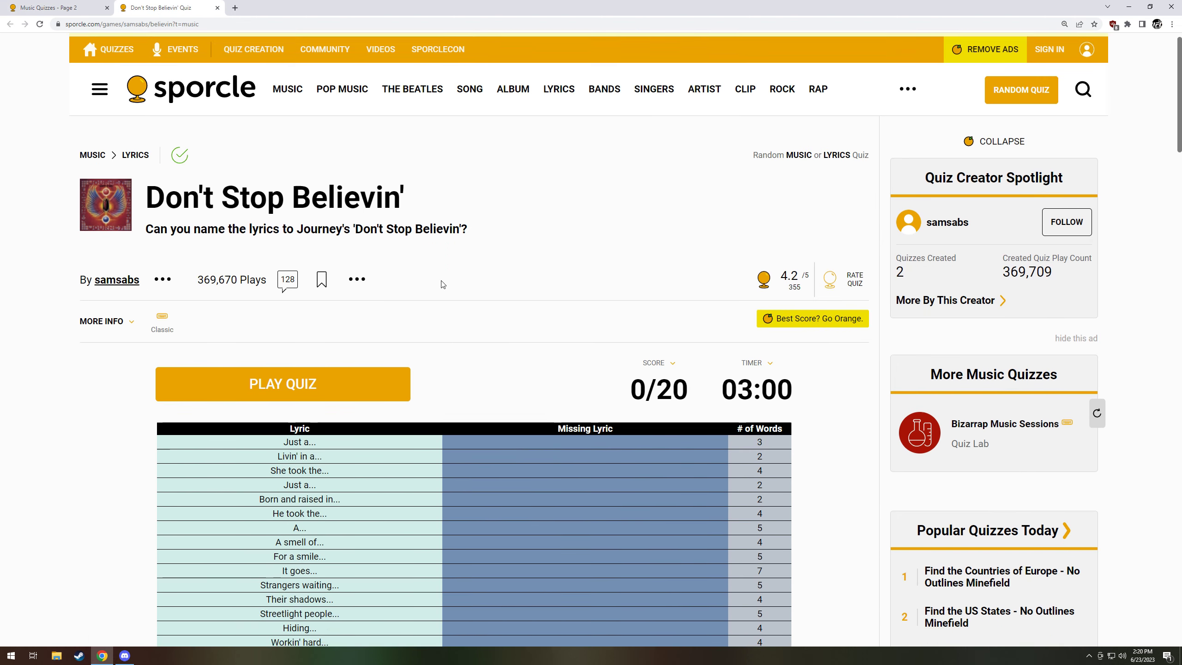
- Close Don't Stop Believin', then open and close the Figure Out the Lyrics: TV Theme quiz
left_click(218, 9)
scroll(378, 361, "down", 2)
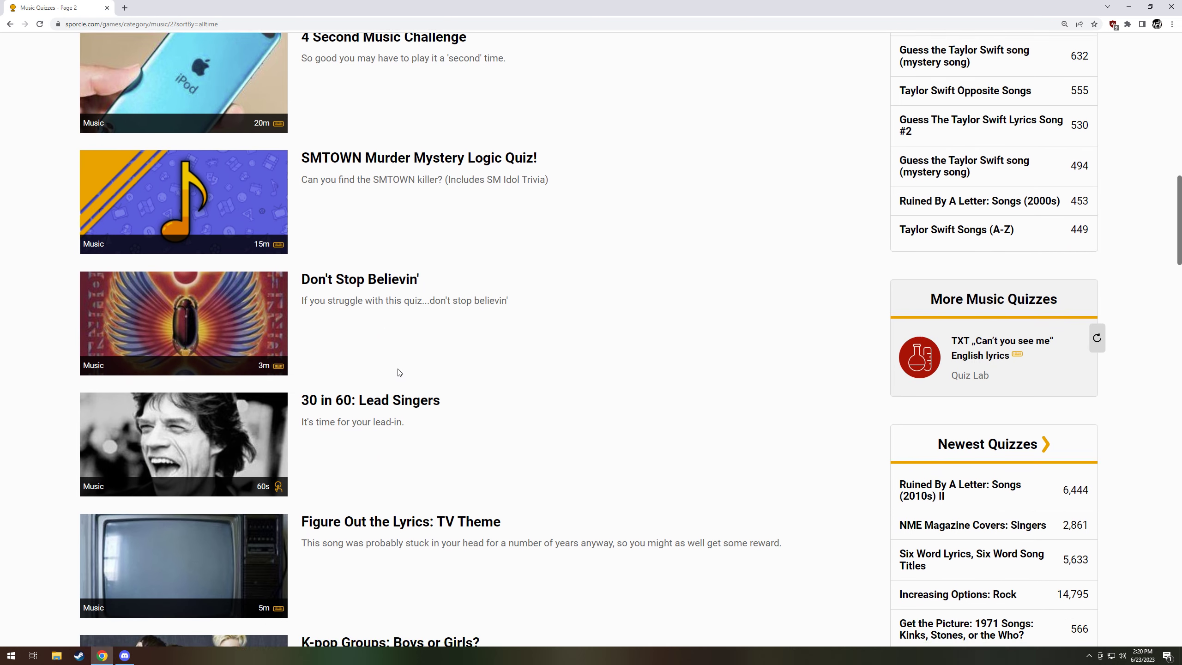
scroll(398, 372, "down", 1)
scroll(401, 373, "down", 1)
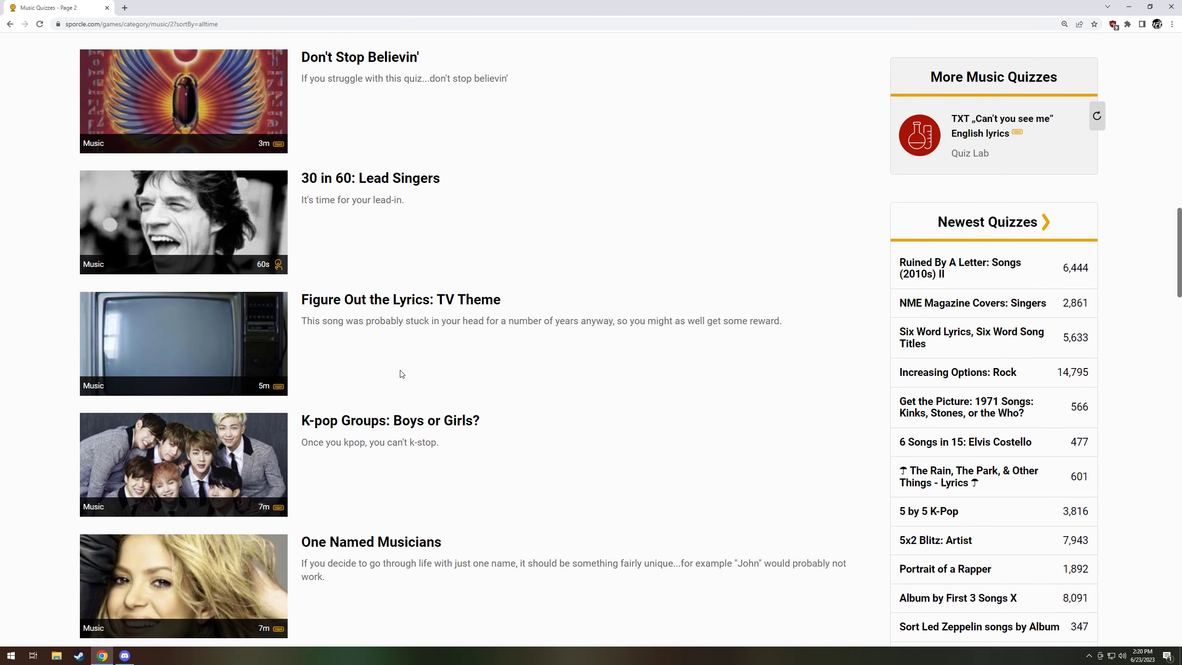
middle_click(391, 306)
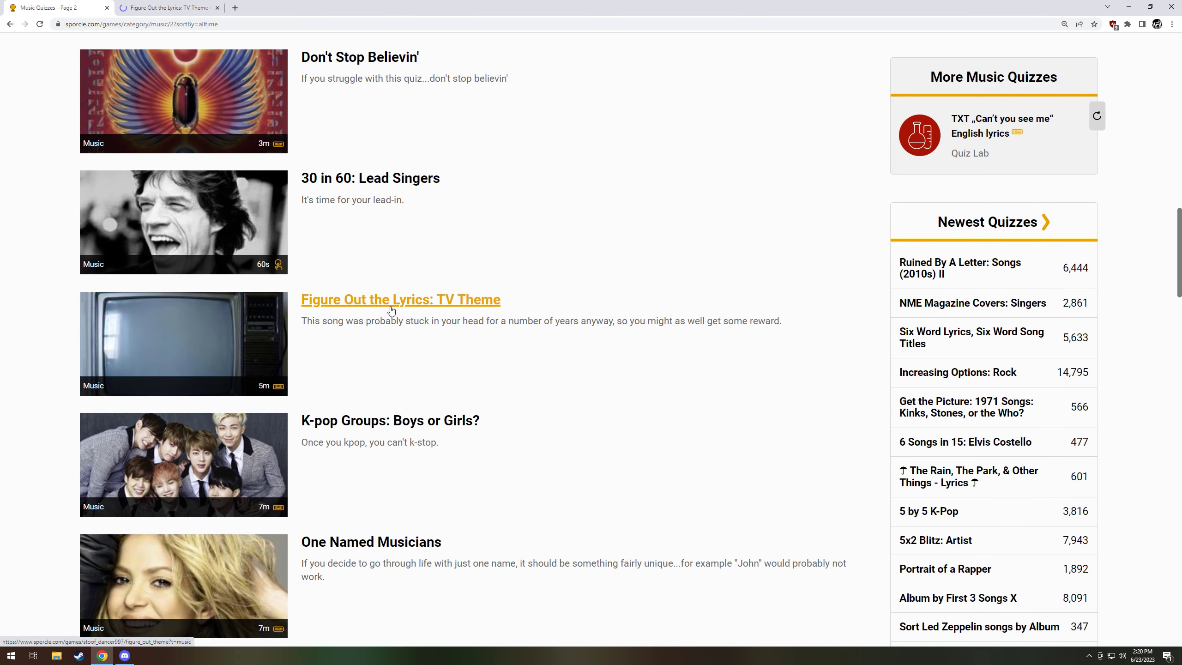
left_click(217, 7)
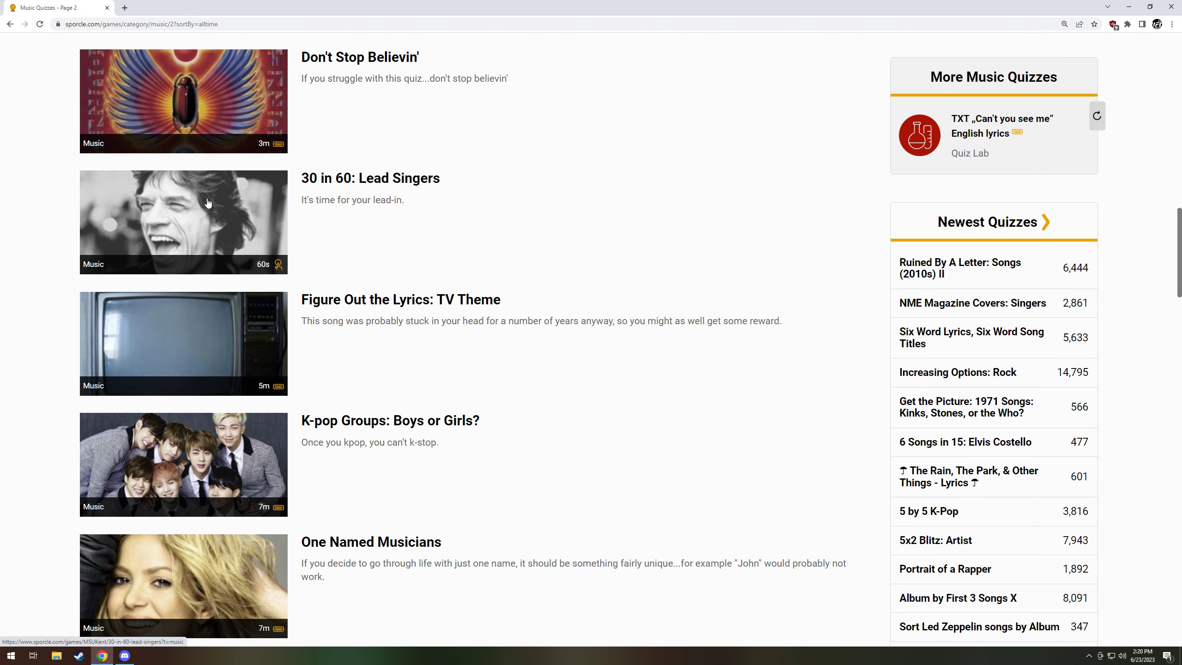
- Open 30 in 60: Lead Singers in a new tab and switch to it
middle_click(185, 222)
key("ctrl+Tab")
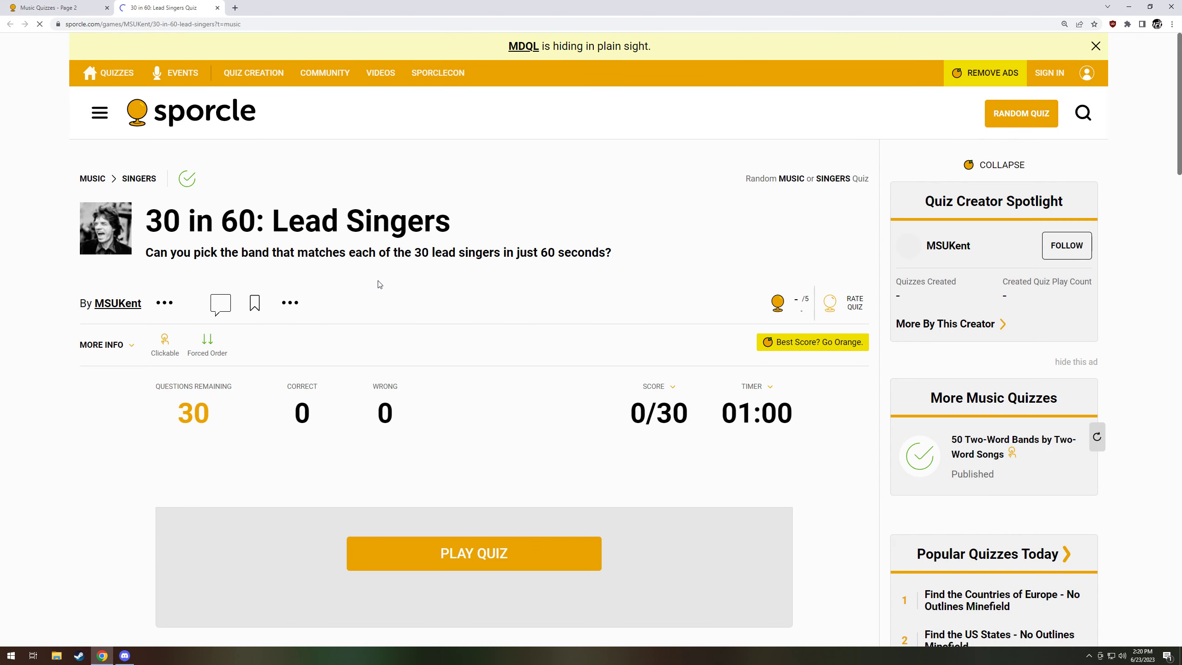
scroll(403, 324, "down", 3)
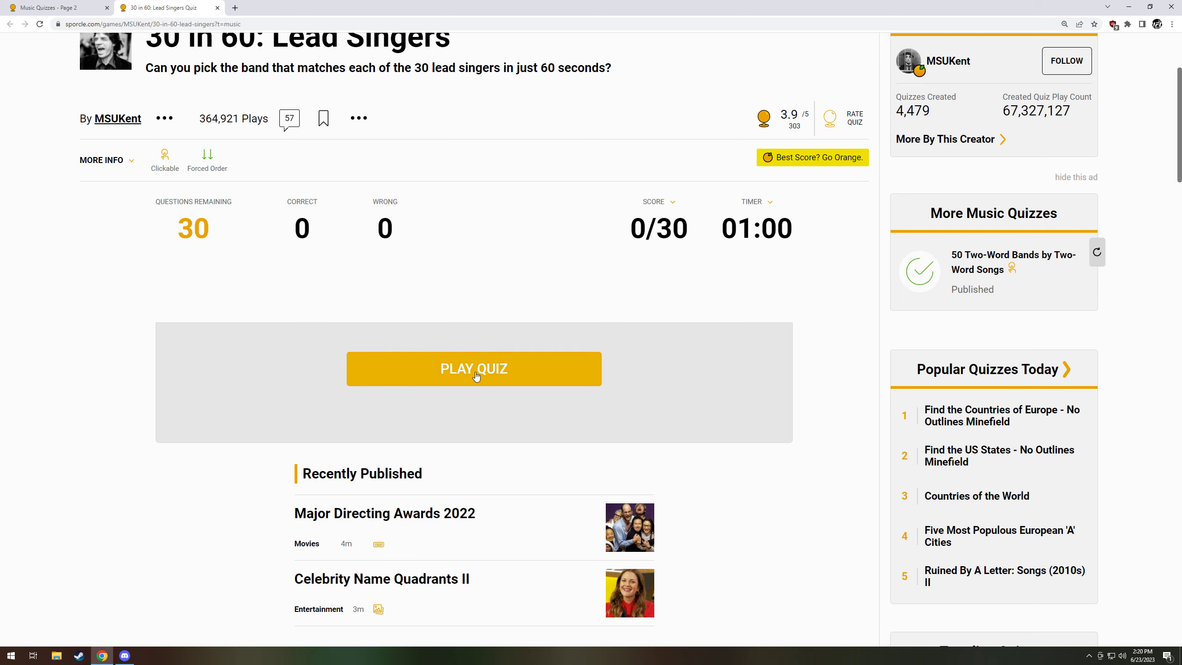
scroll(473, 337, "up", 1)
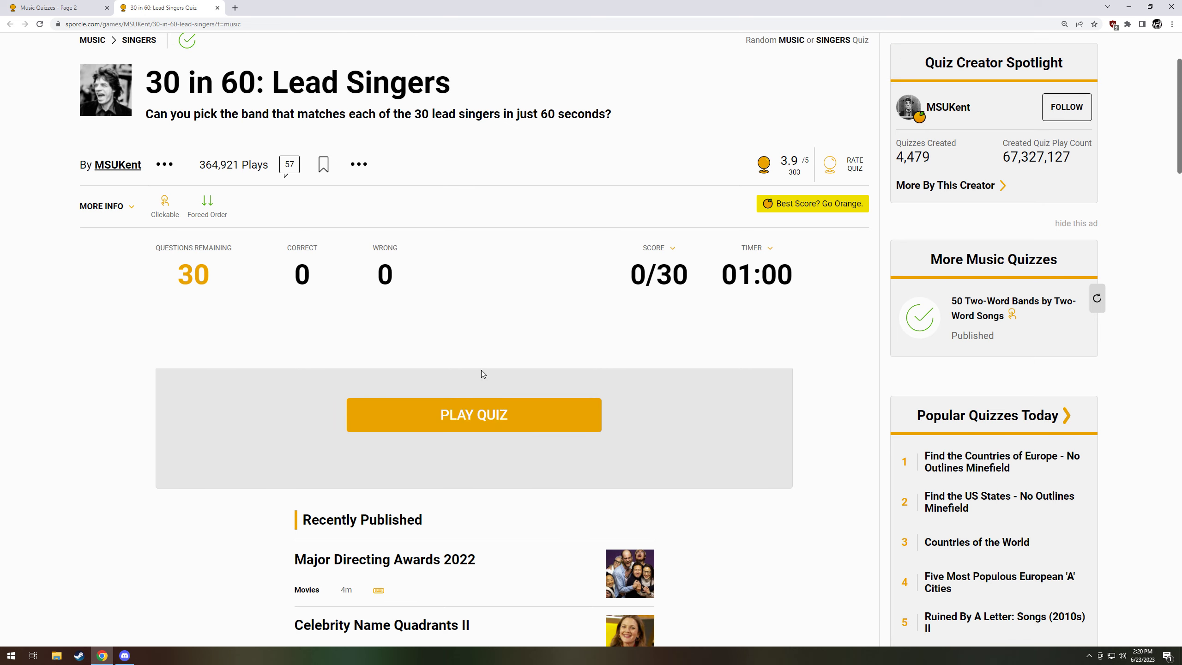
- Start the quiz; match Coldplay, Journey, The Rolling Stones and Led Zeppelin, skipping Ray Davies and Grace Slick
left_click(476, 415)
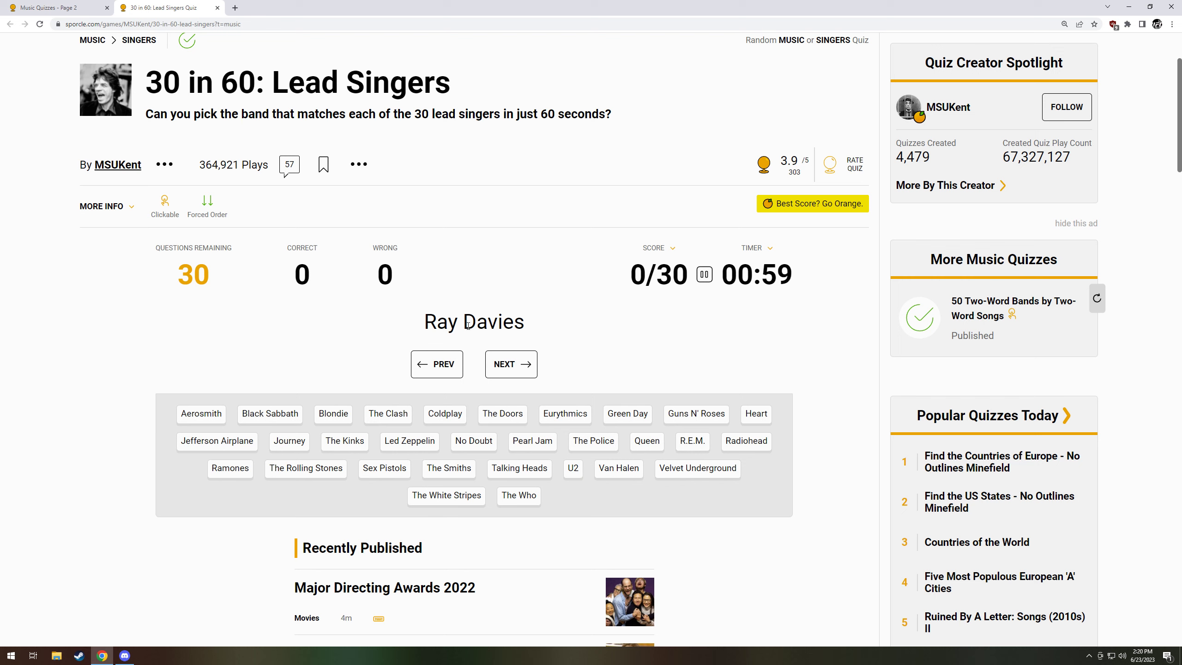
left_click(503, 364)
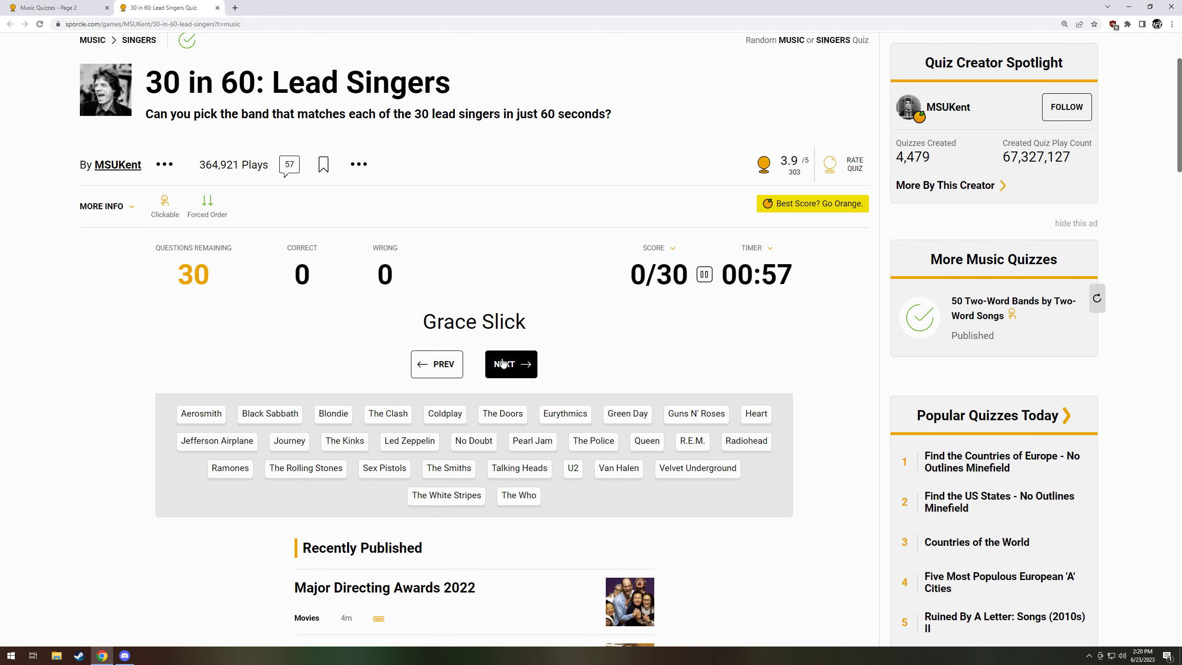
left_click(505, 366)
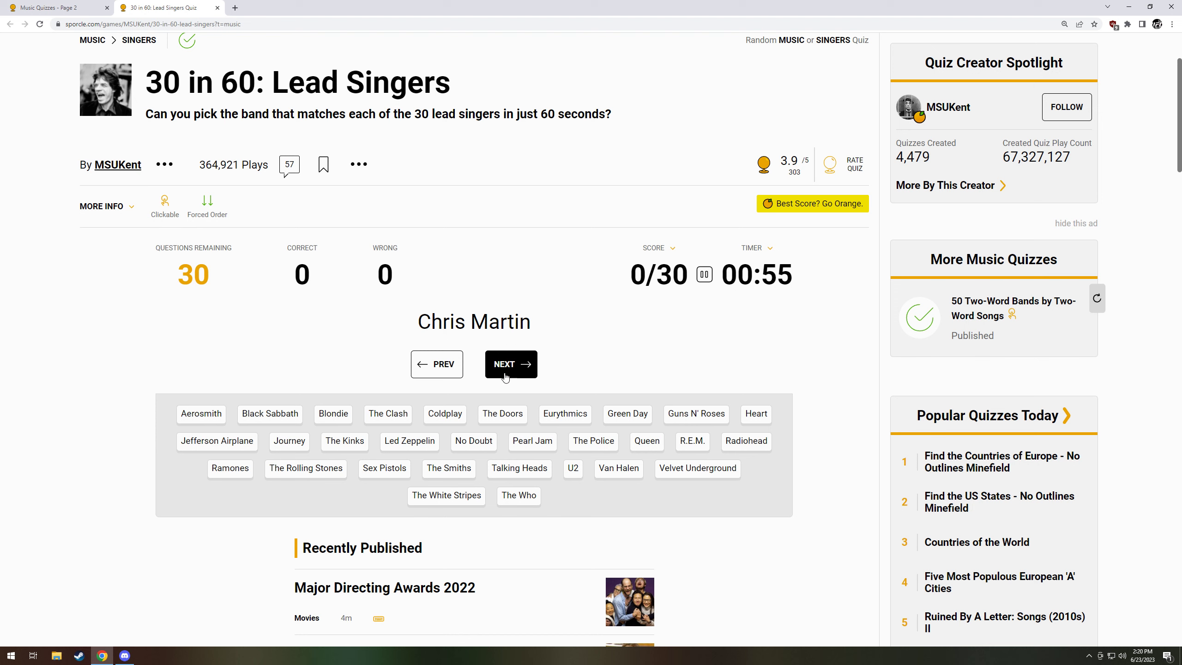
left_click(434, 416)
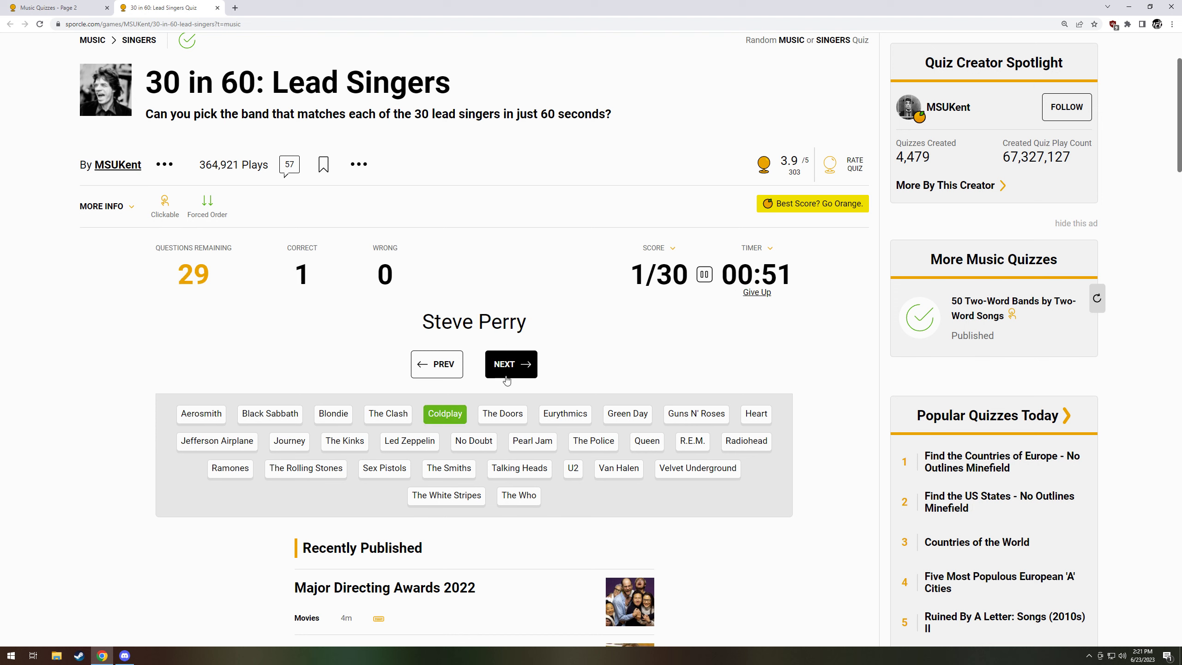
left_click(282, 442)
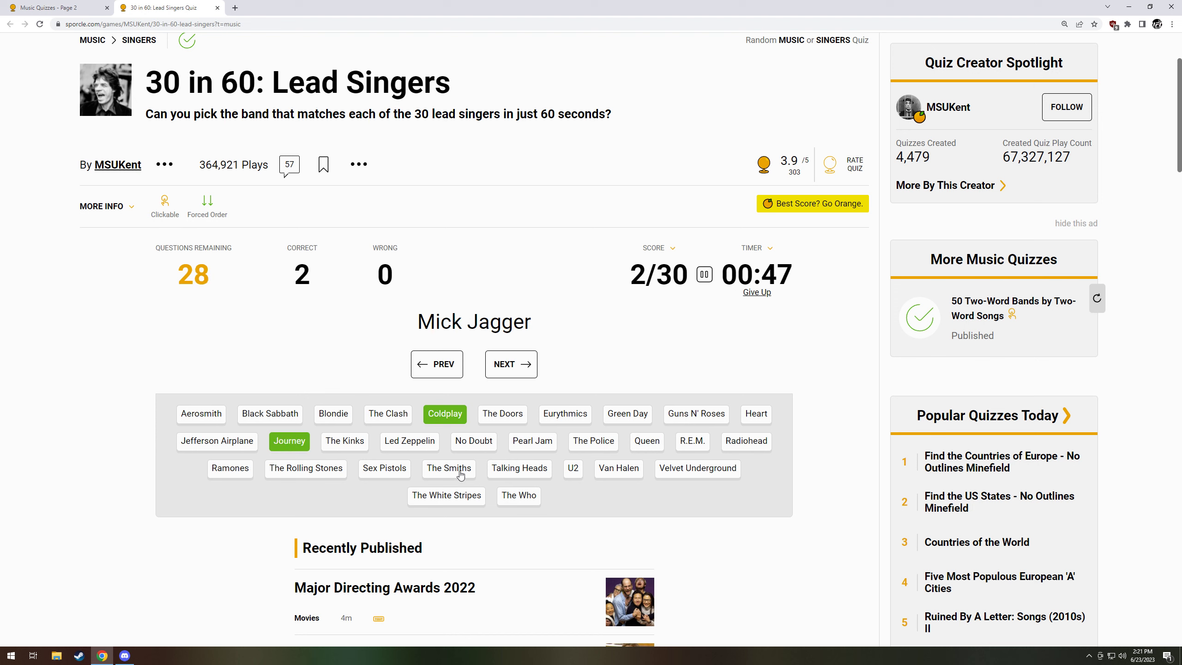
left_click(325, 471)
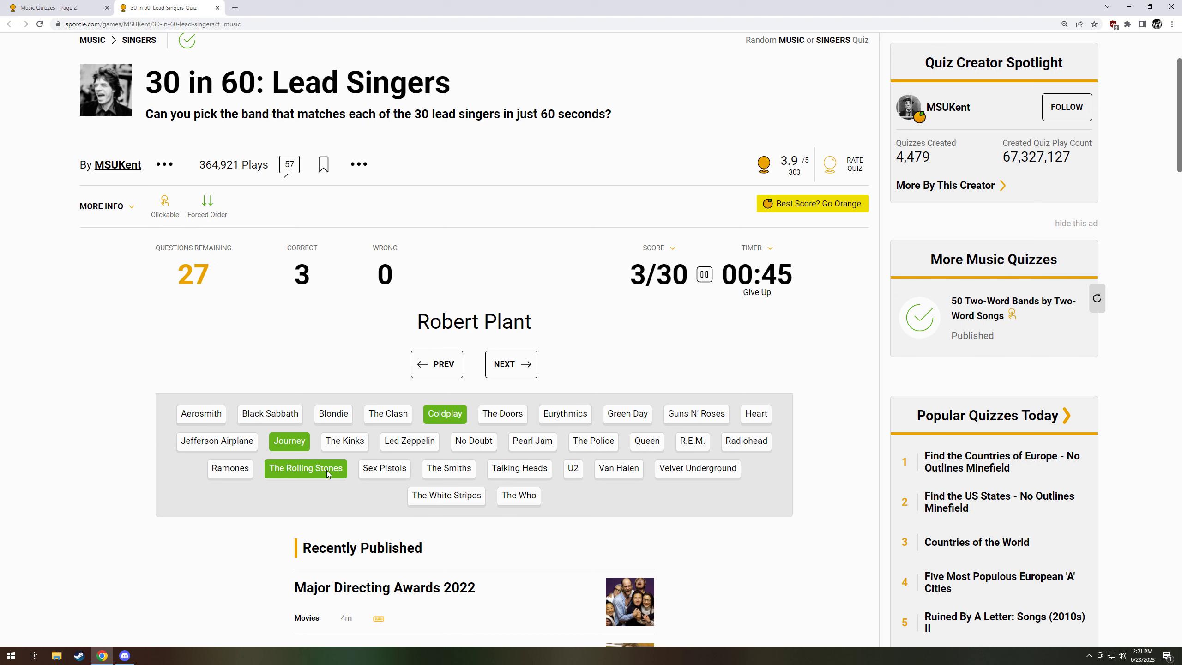
left_click(411, 443)
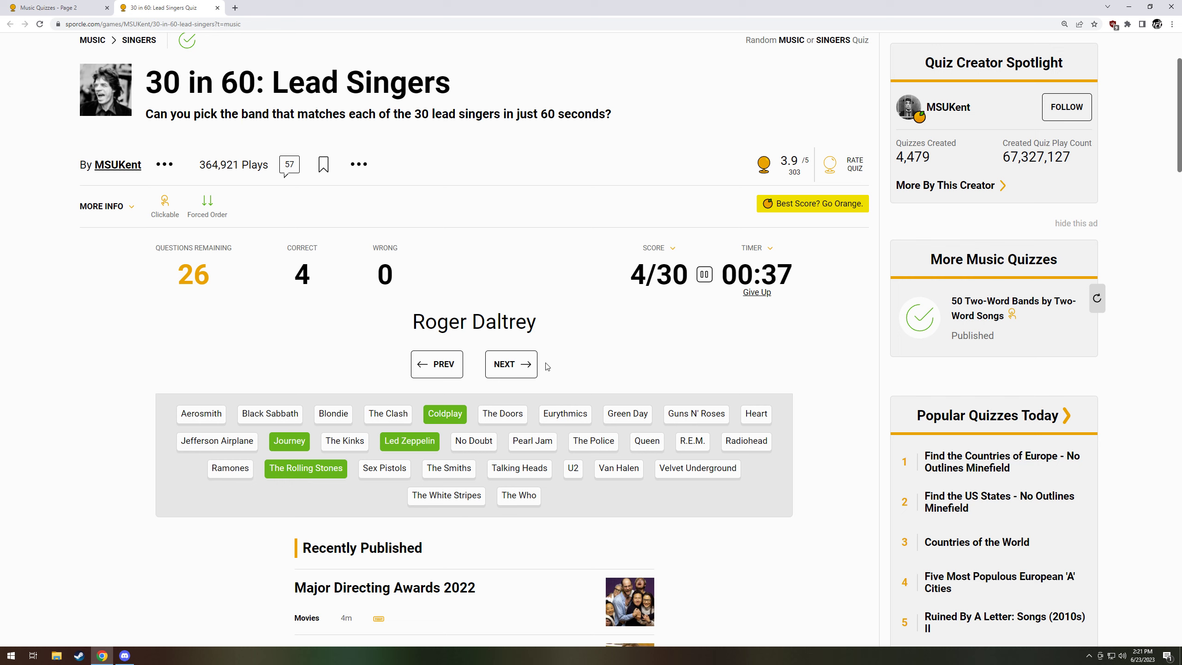
- Match Jim Morrison to The Doors and Eddie Vedder to Pearl Jam, skipping Daltrey, Strummer, Reed, Yorke
left_click(510, 367)
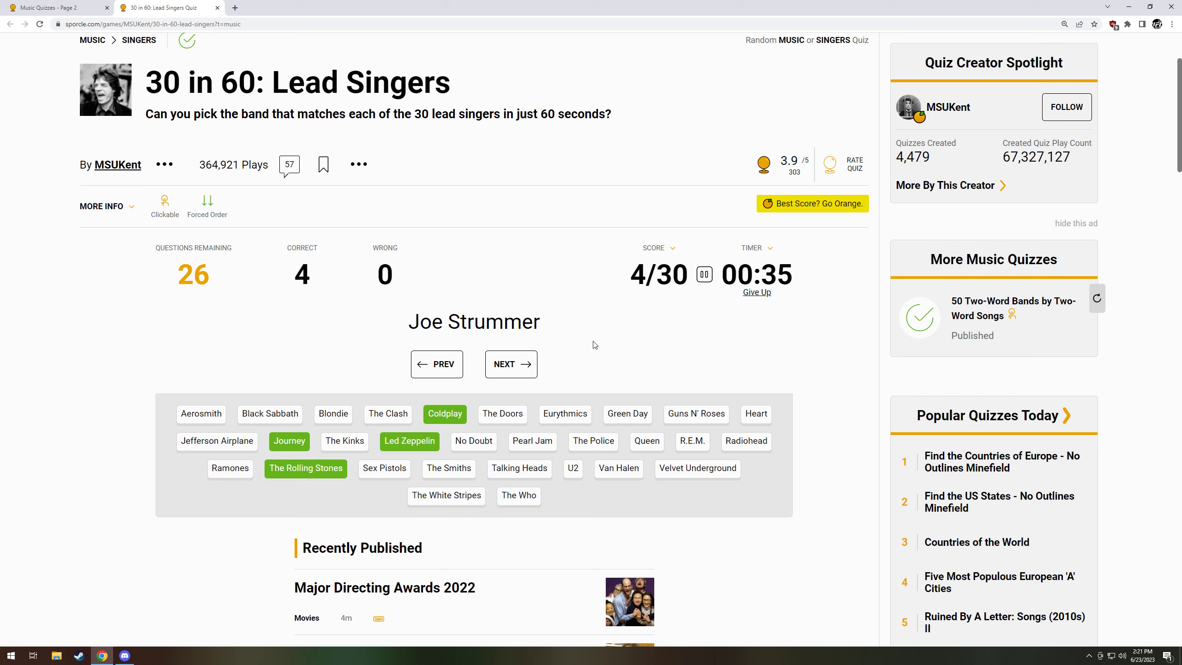
left_click(525, 368)
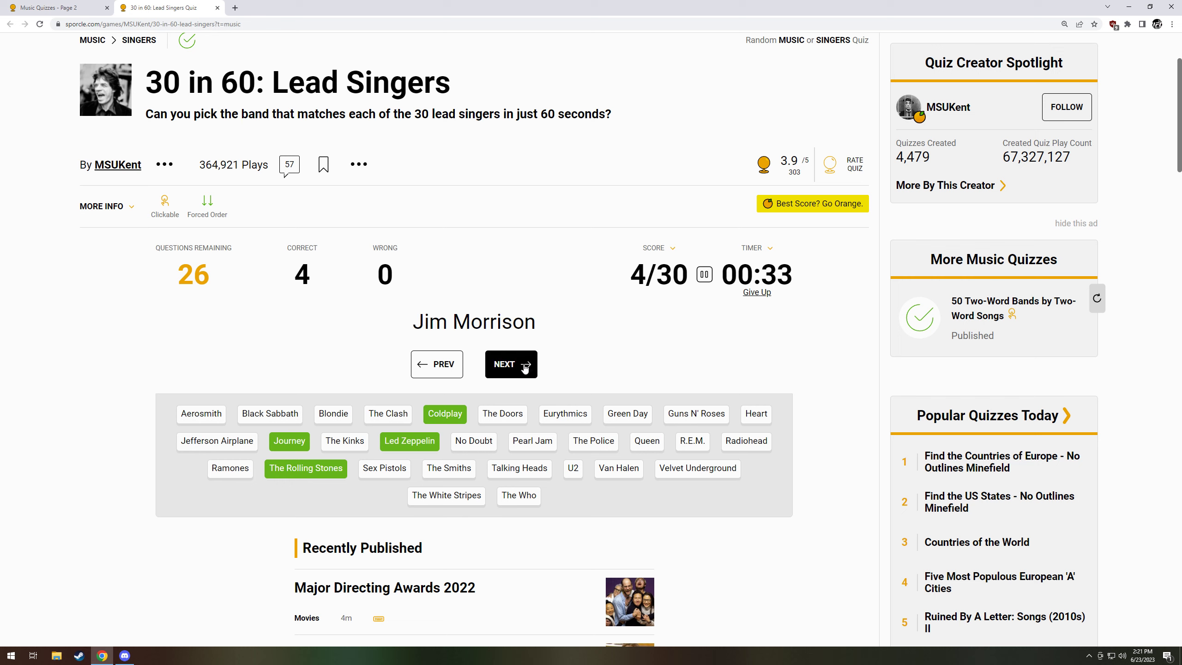
left_click(504, 415)
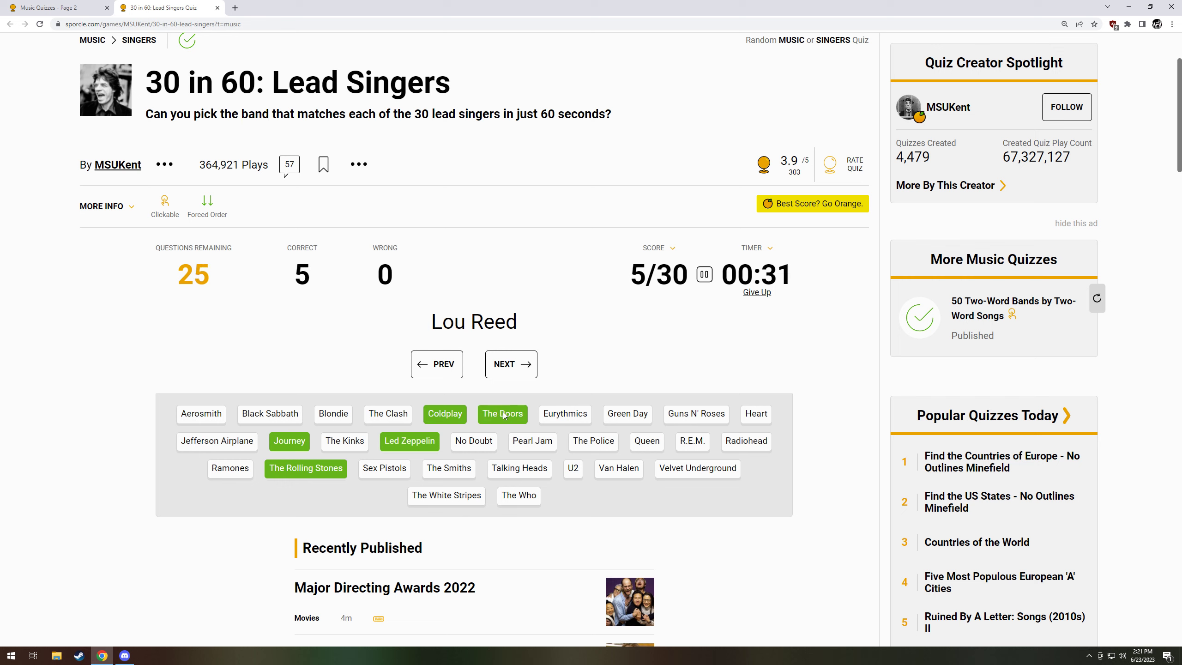
left_click(531, 372)
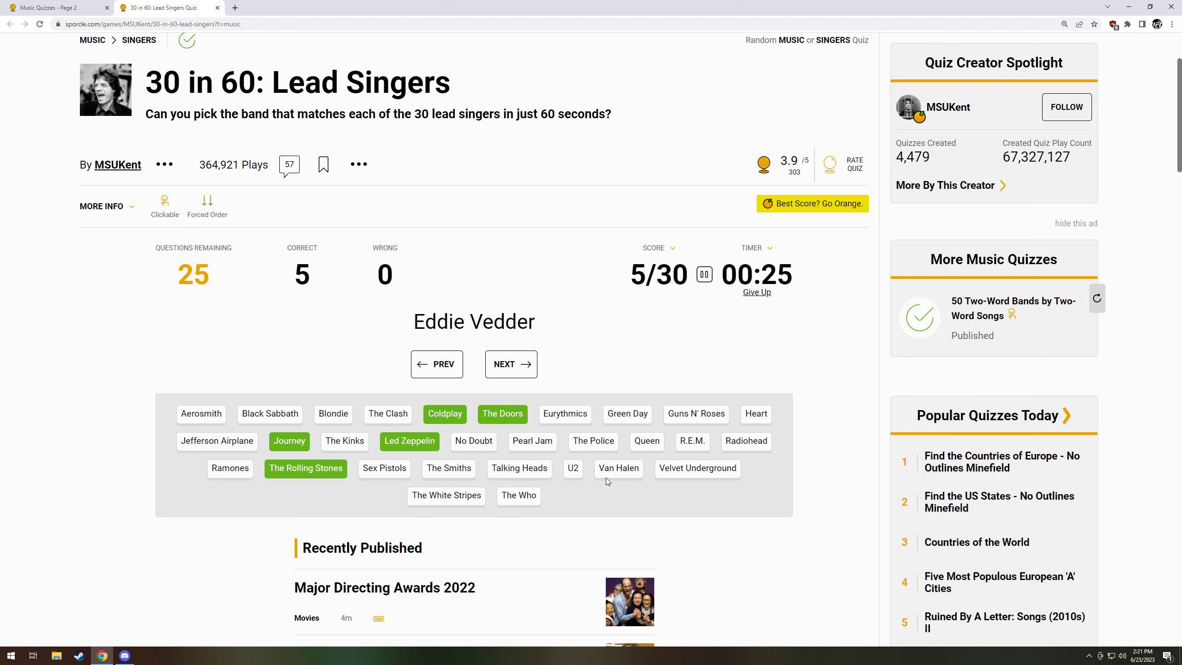
left_click(532, 441)
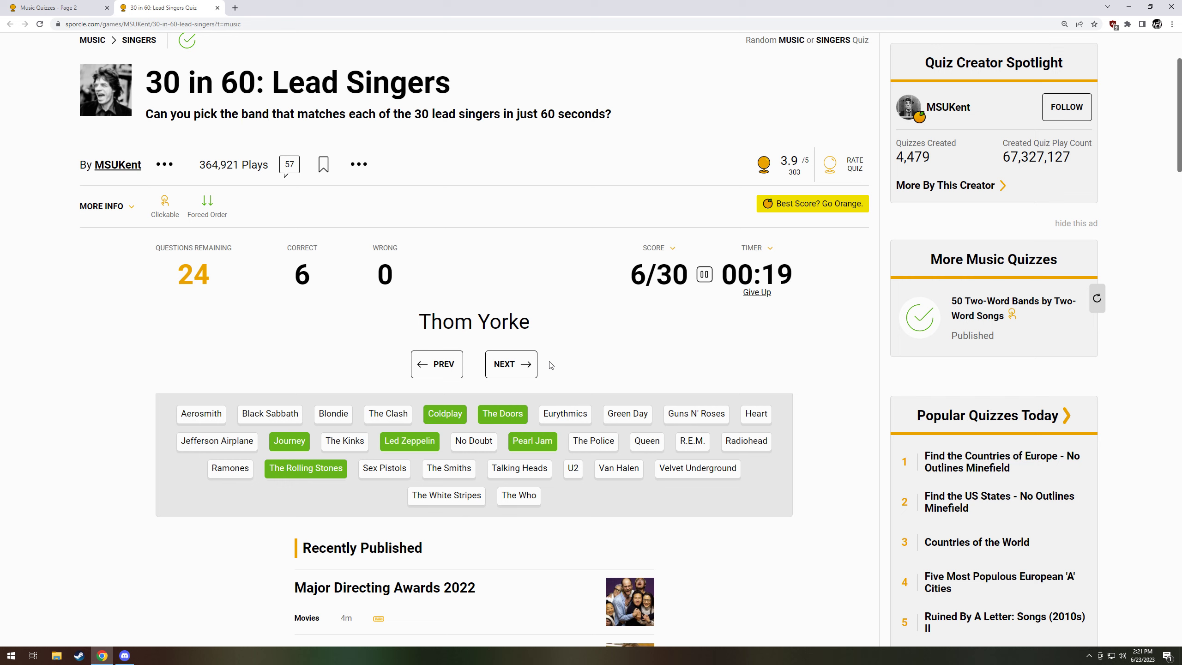
left_click(524, 363)
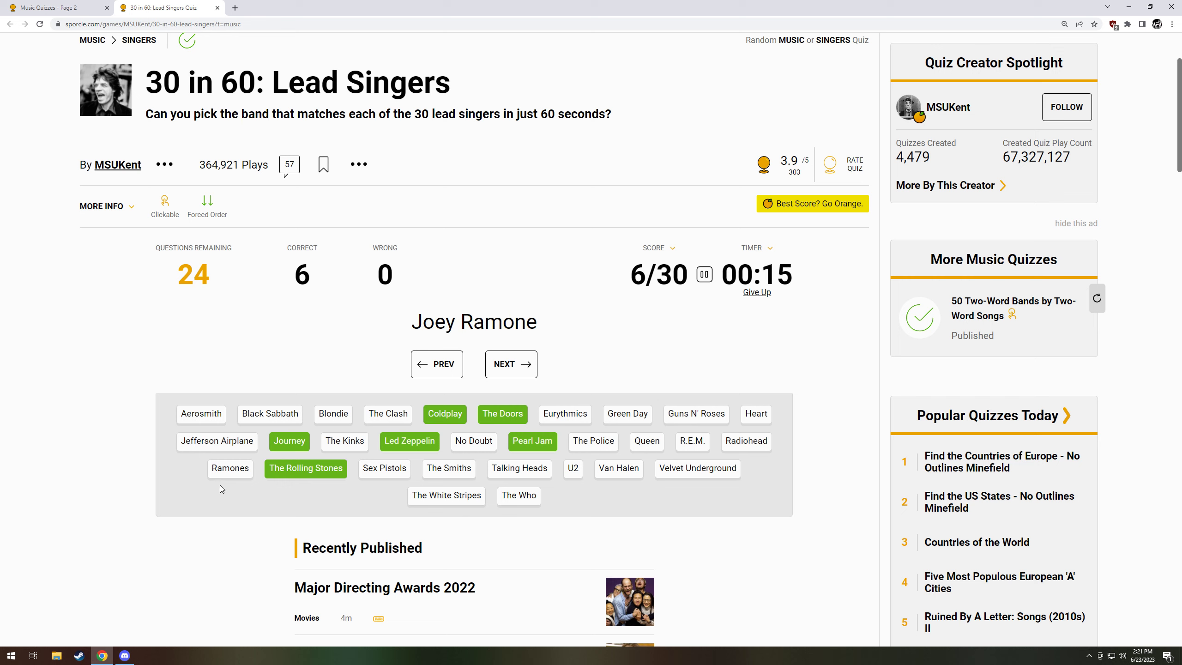
- Match Ramones, No Doubt, Blondie and Guns N' Roses, skipping Johnny Rotten and David Byrne
left_click(231, 469)
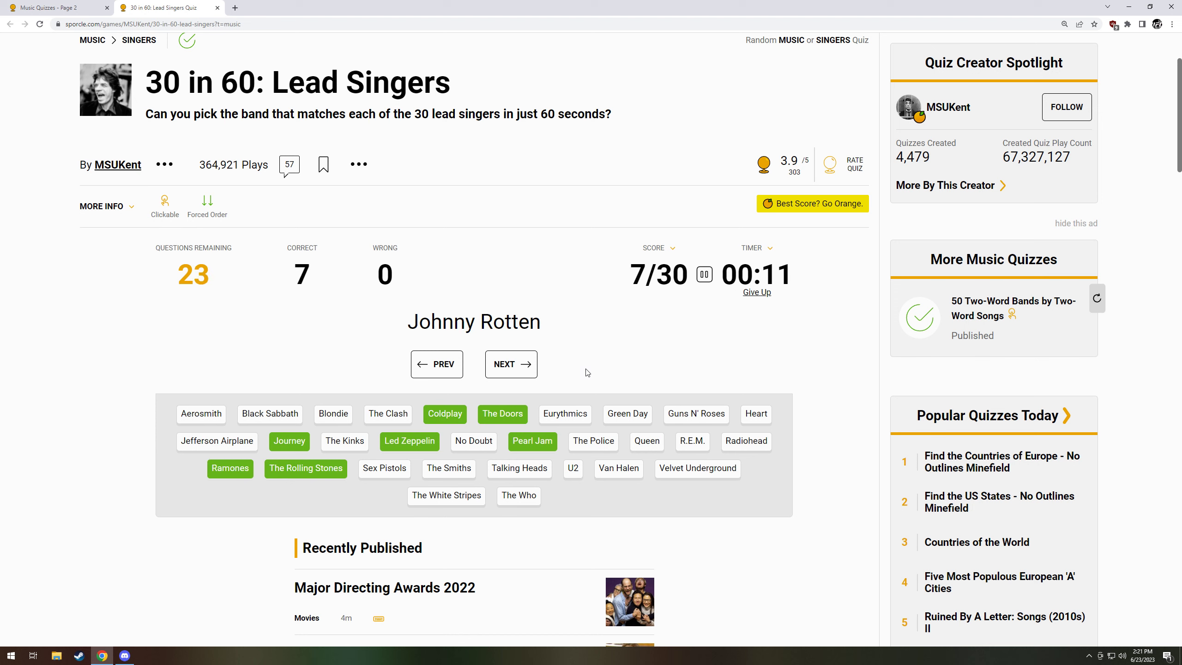
left_click(529, 370)
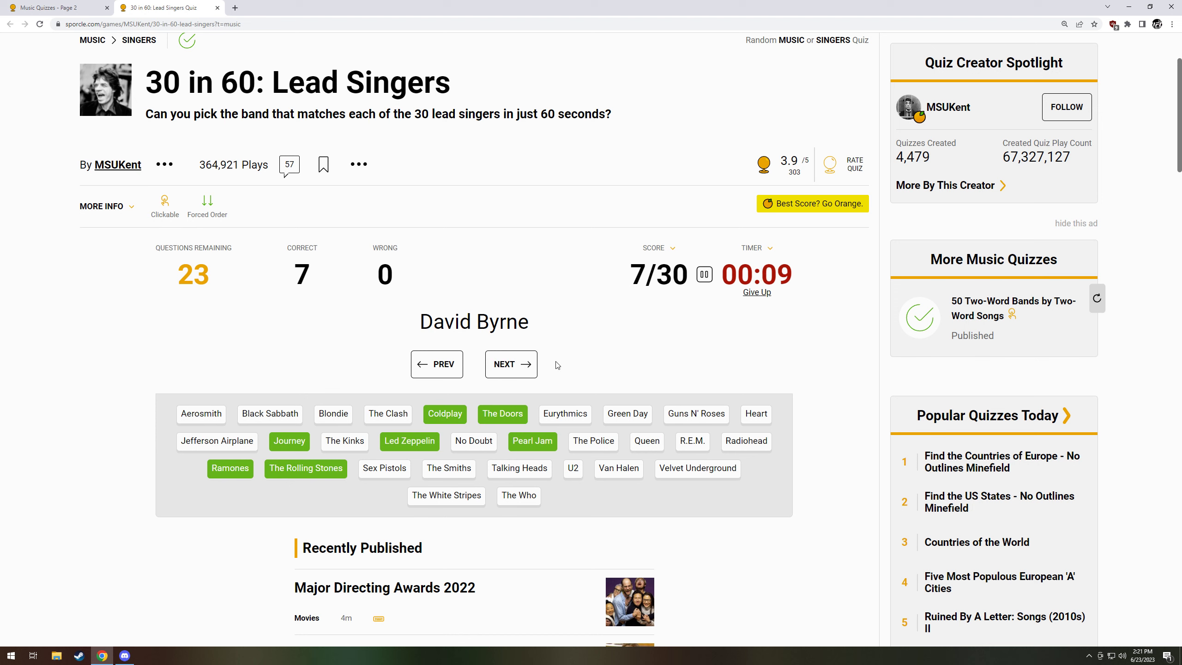
left_click(530, 371)
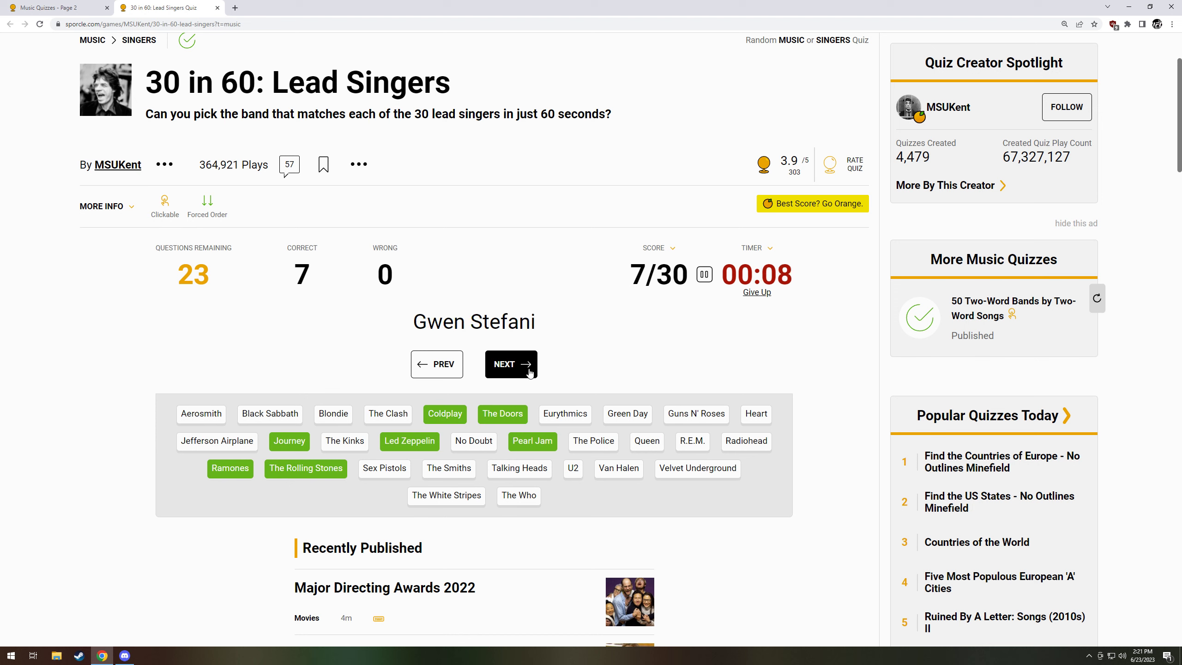
left_click(481, 444)
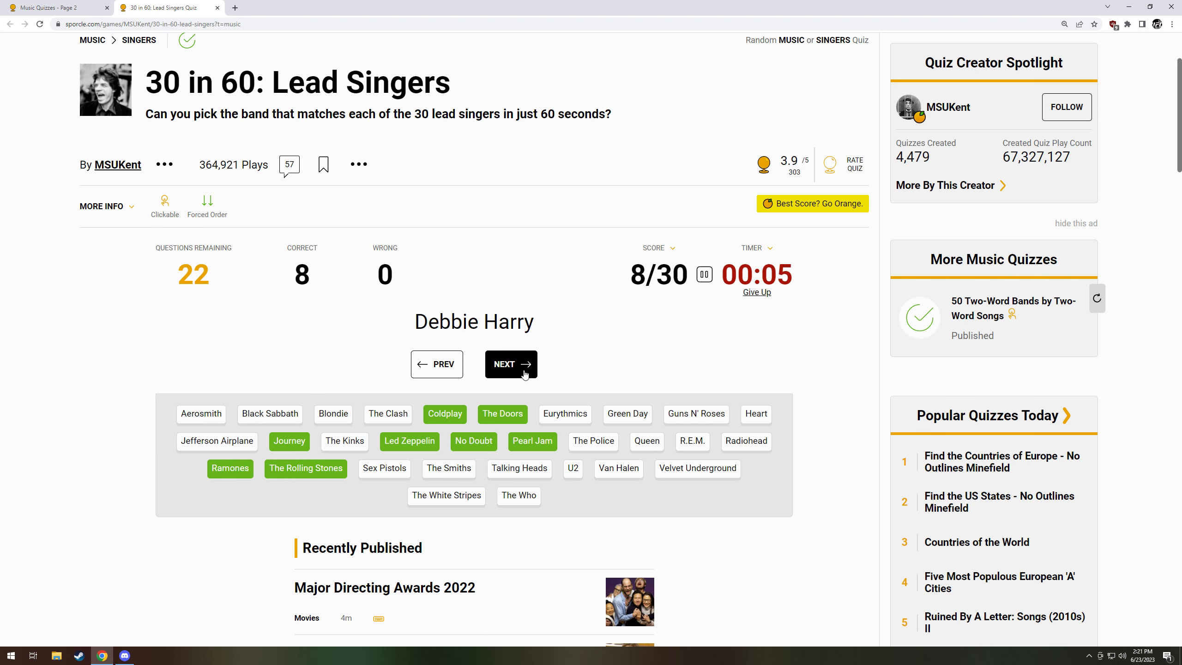
left_click(334, 413)
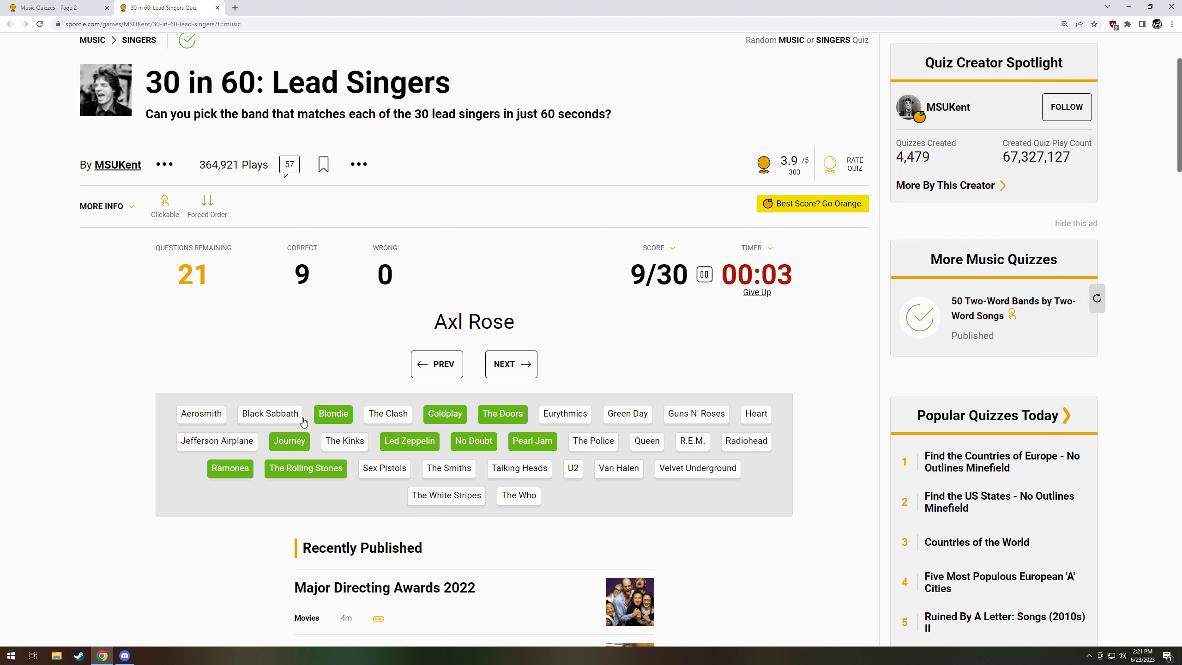
left_click(685, 418)
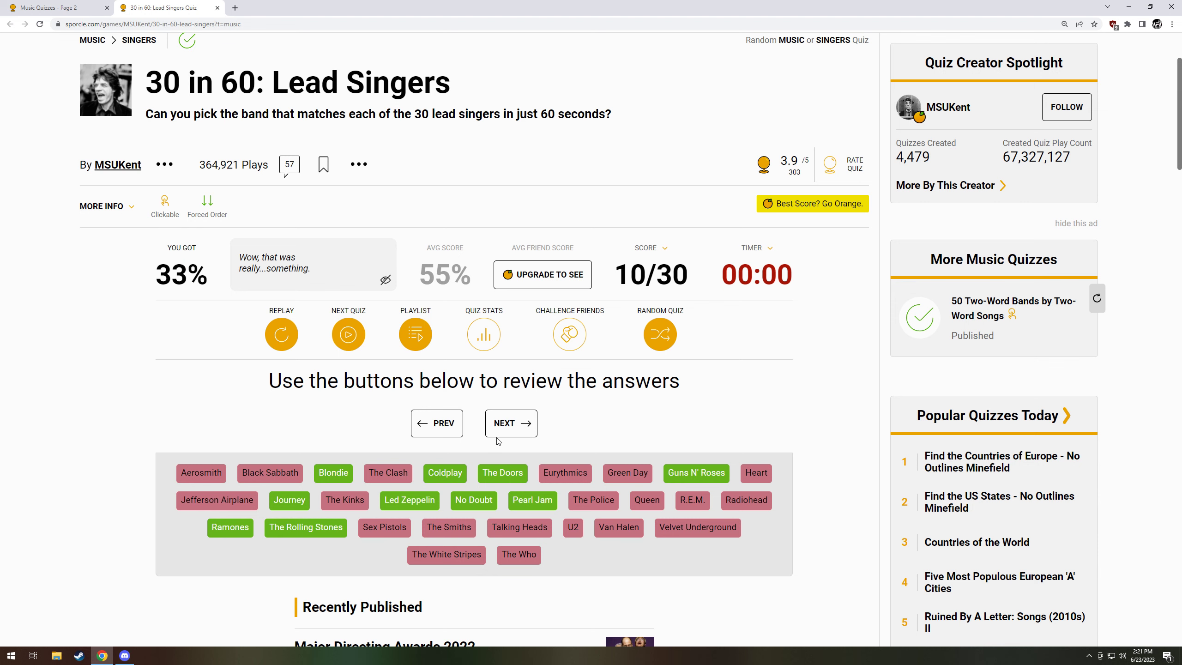
scroll(504, 421, "down", 1)
- Review the correct bands from Steven Tyler through Axl Rose, Ann Wilson and Gwen Stefani
left_click(511, 381)
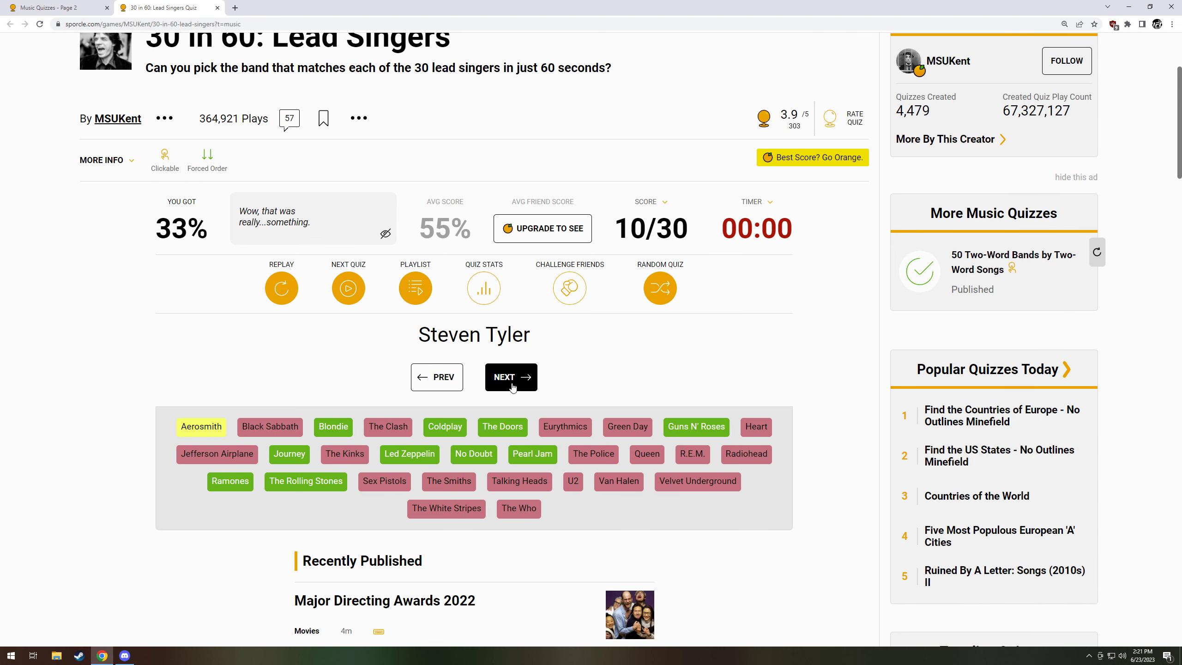
left_click(514, 384)
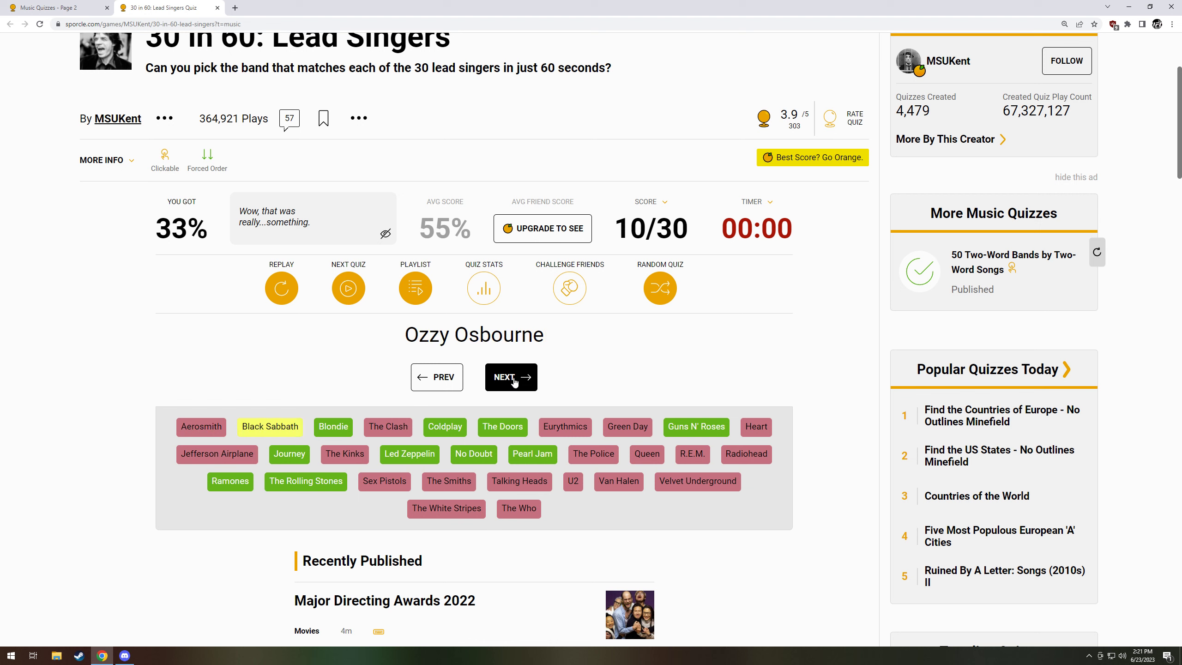
left_click(515, 383)
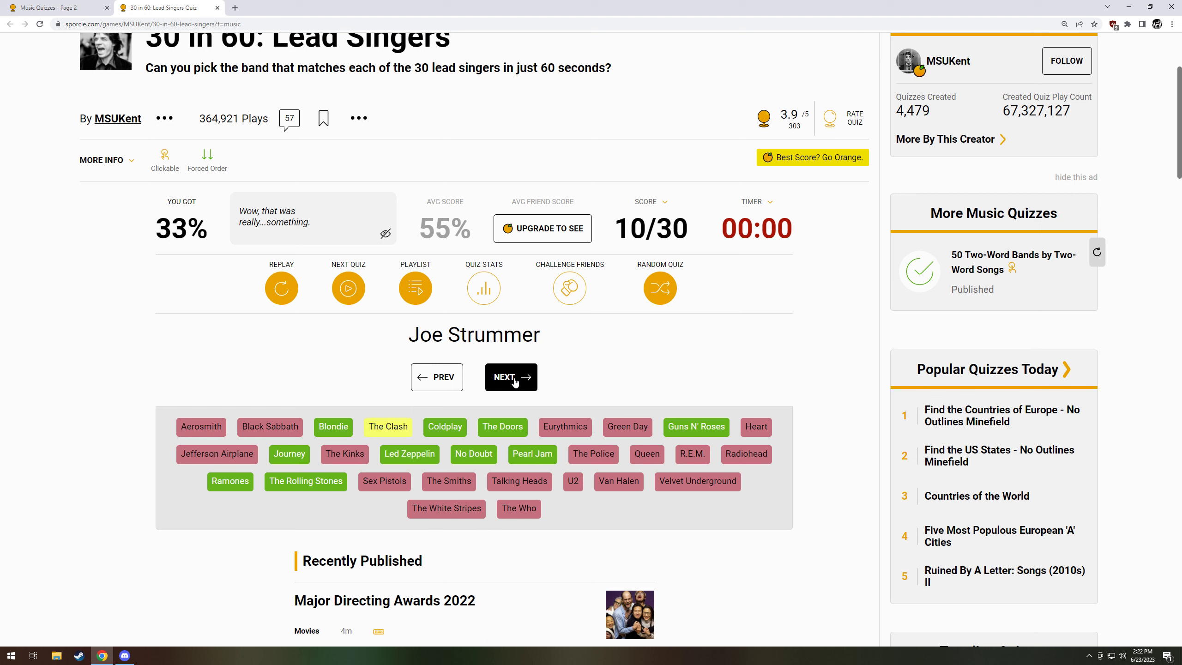
left_click(515, 382)
left_click(515, 383)
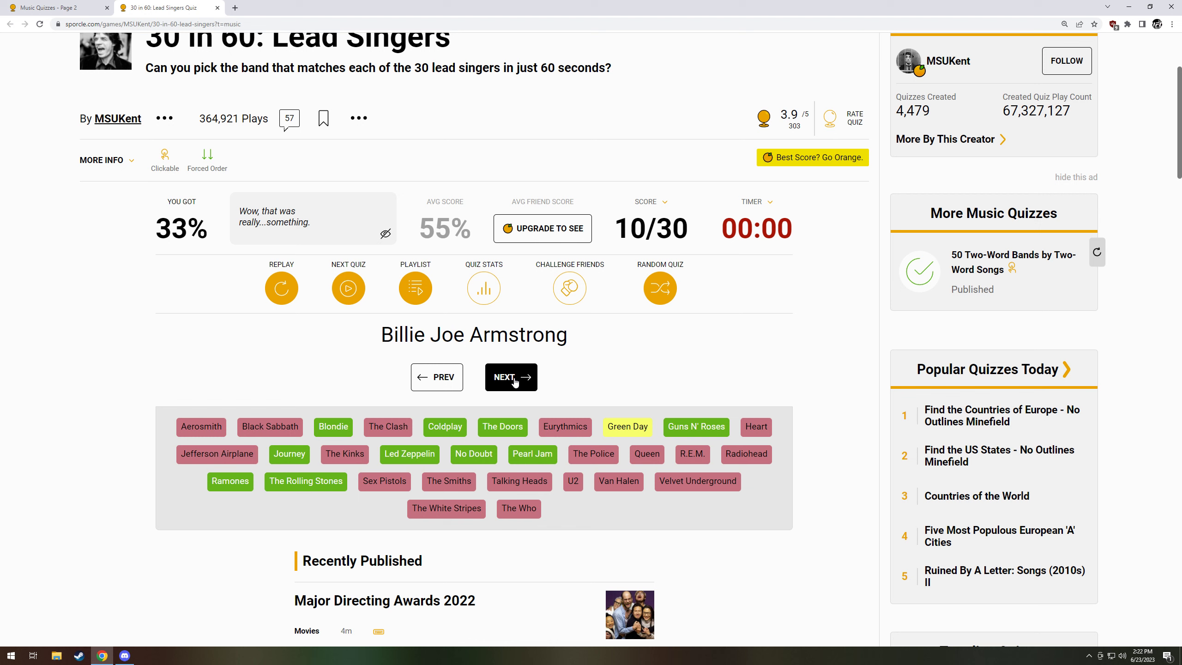
left_click(517, 379)
left_click(518, 377)
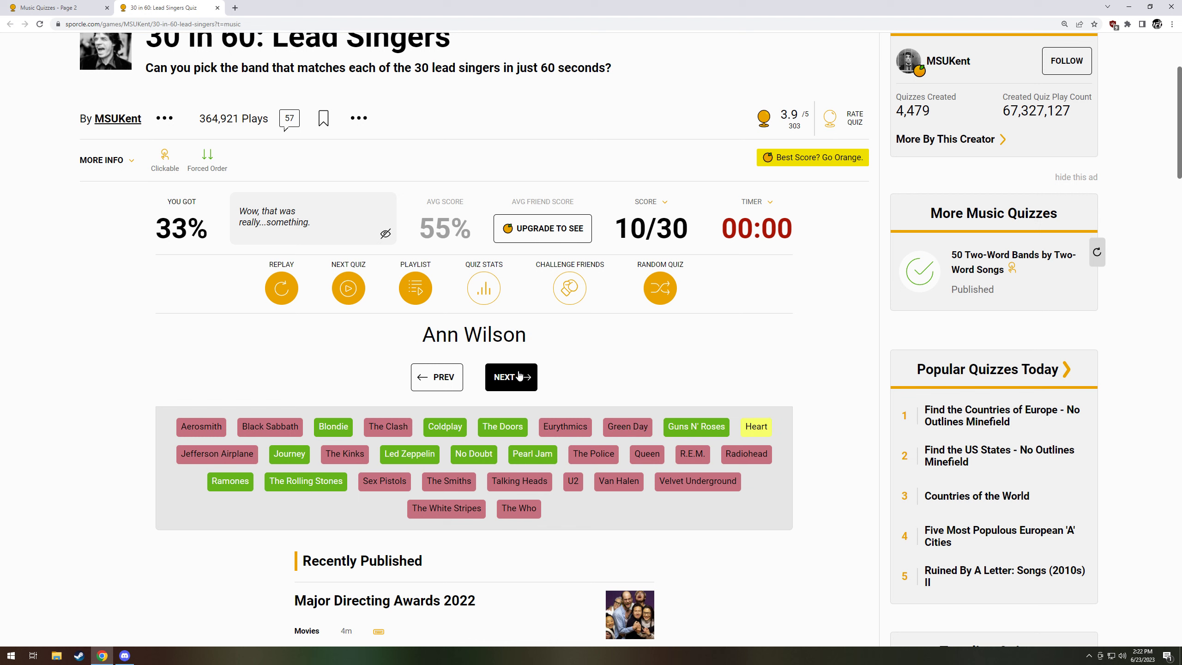
left_click(519, 377)
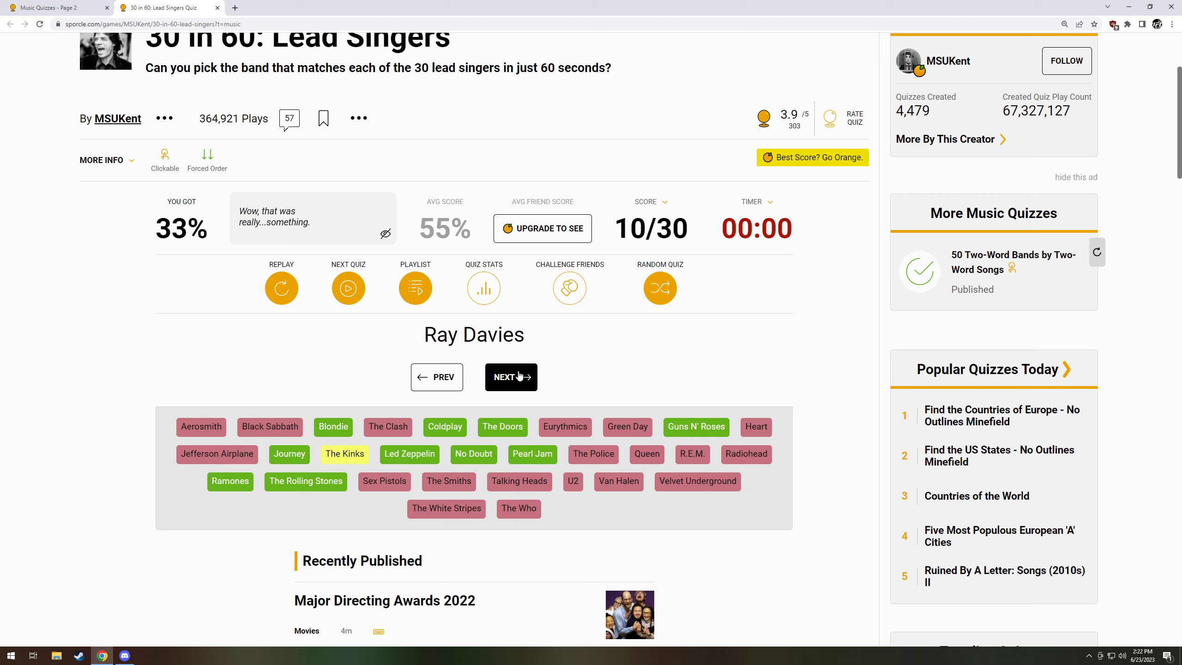
left_click(518, 377)
- Review the bands from Sting through Roger Daltrey, then step back to Jack White
left_click(518, 377)
left_click(519, 377)
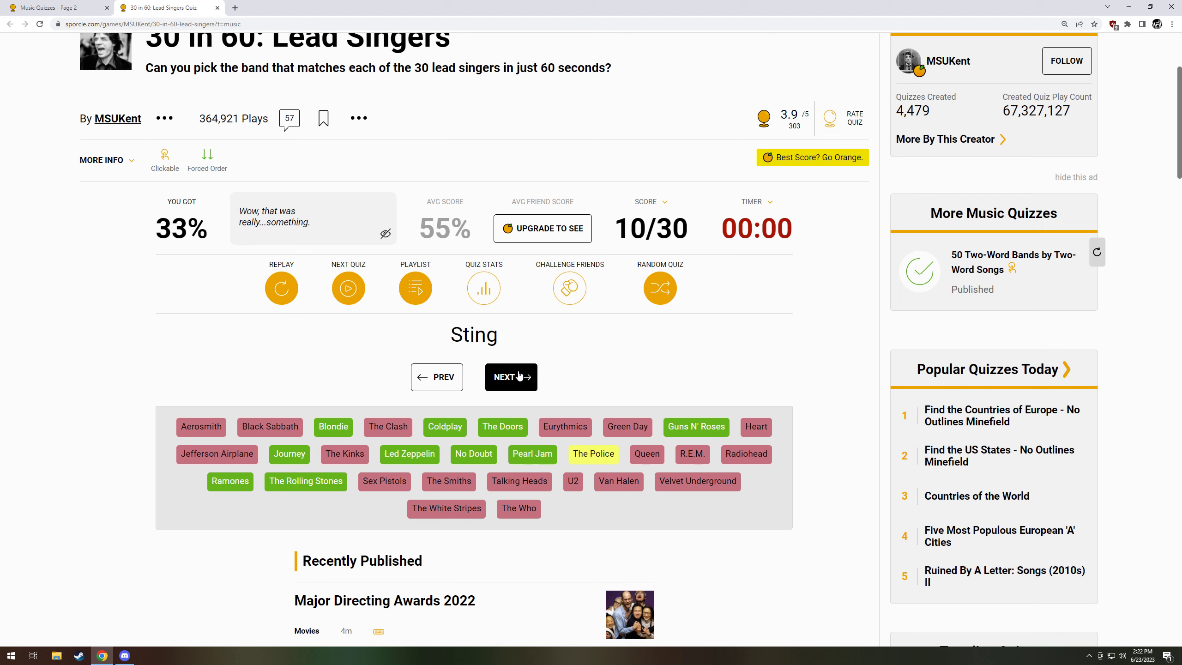
left_click(519, 377)
left_click(518, 377)
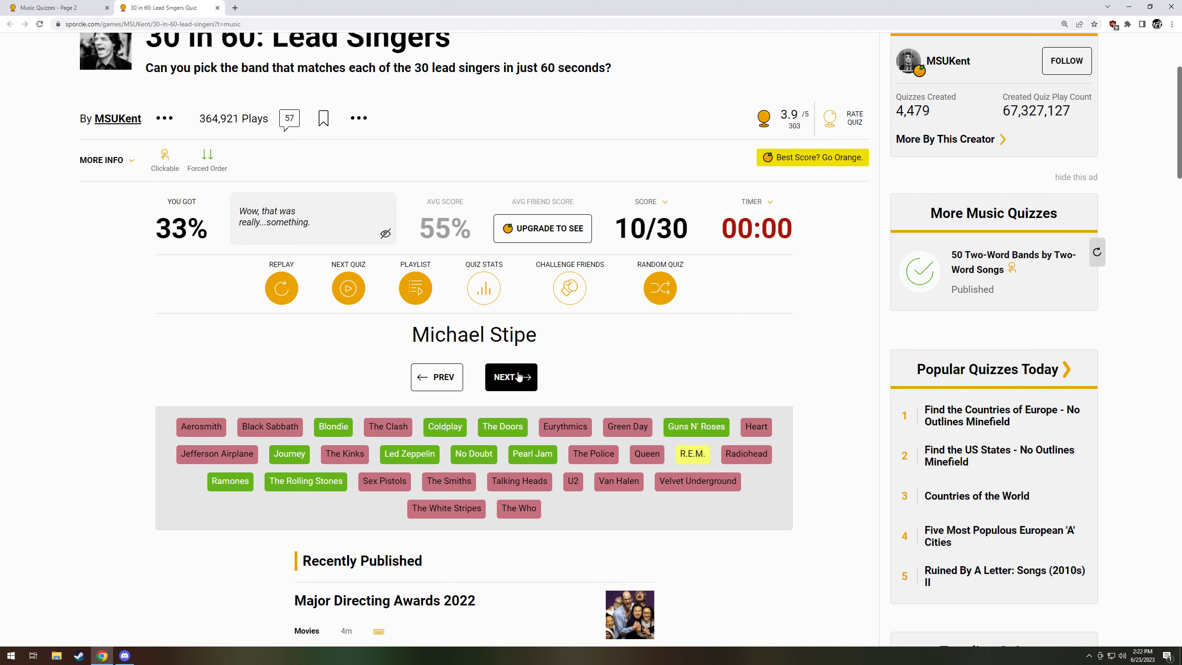
left_click(518, 377)
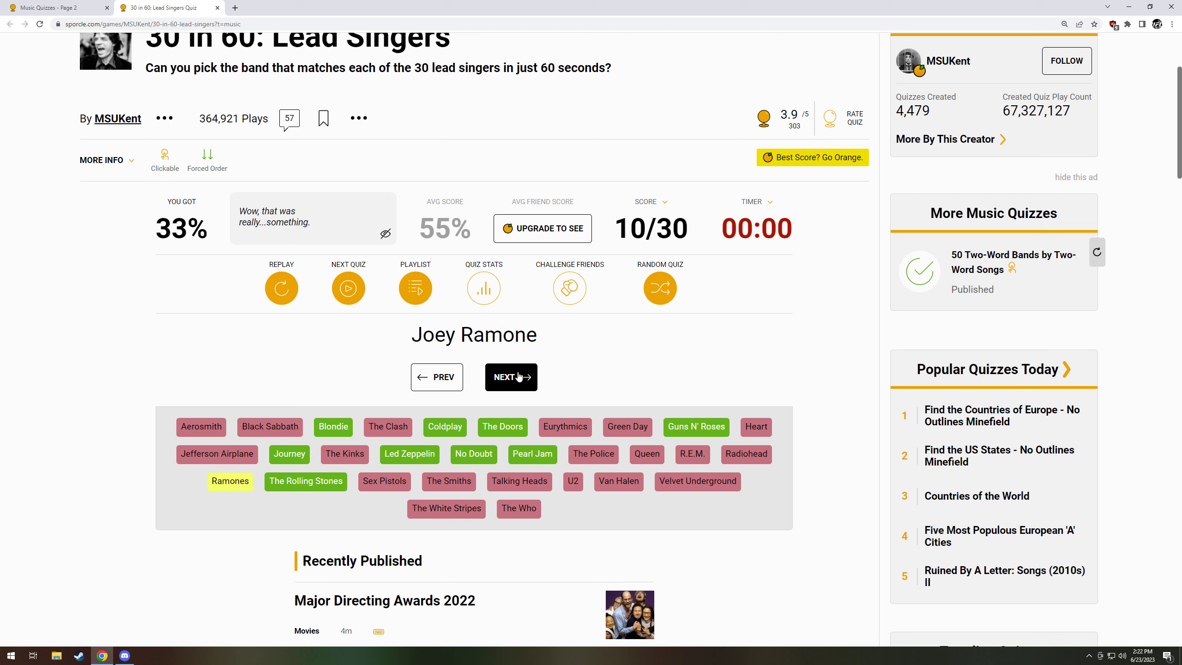
left_click(518, 377)
left_click(518, 376)
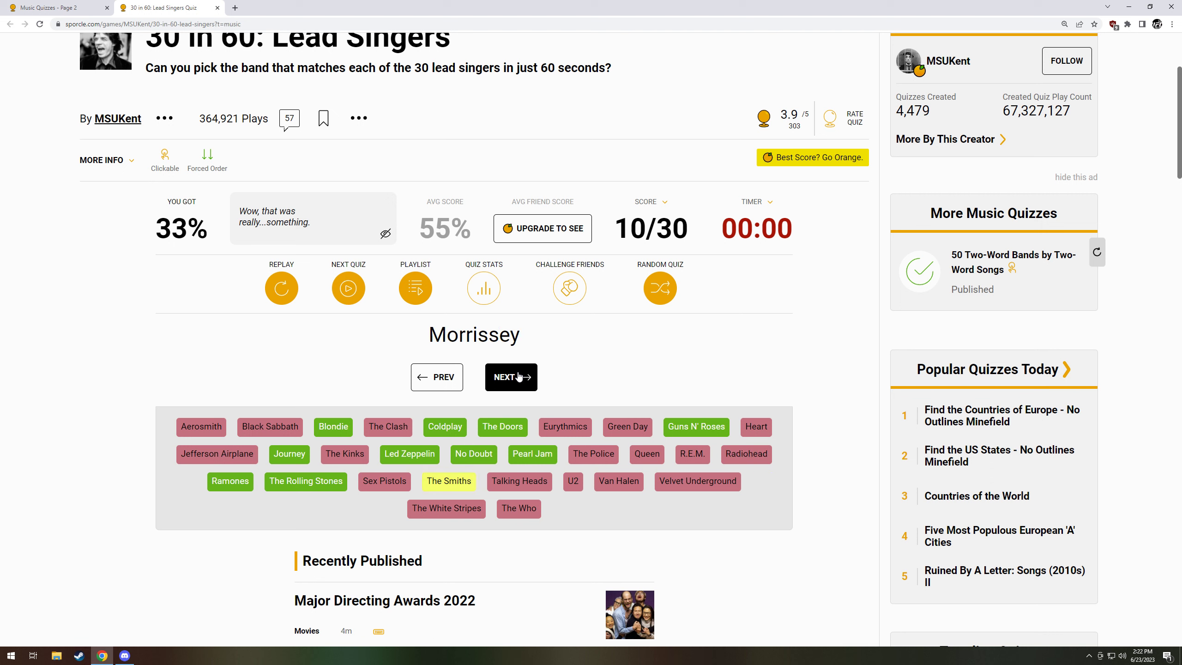
left_click(518, 377)
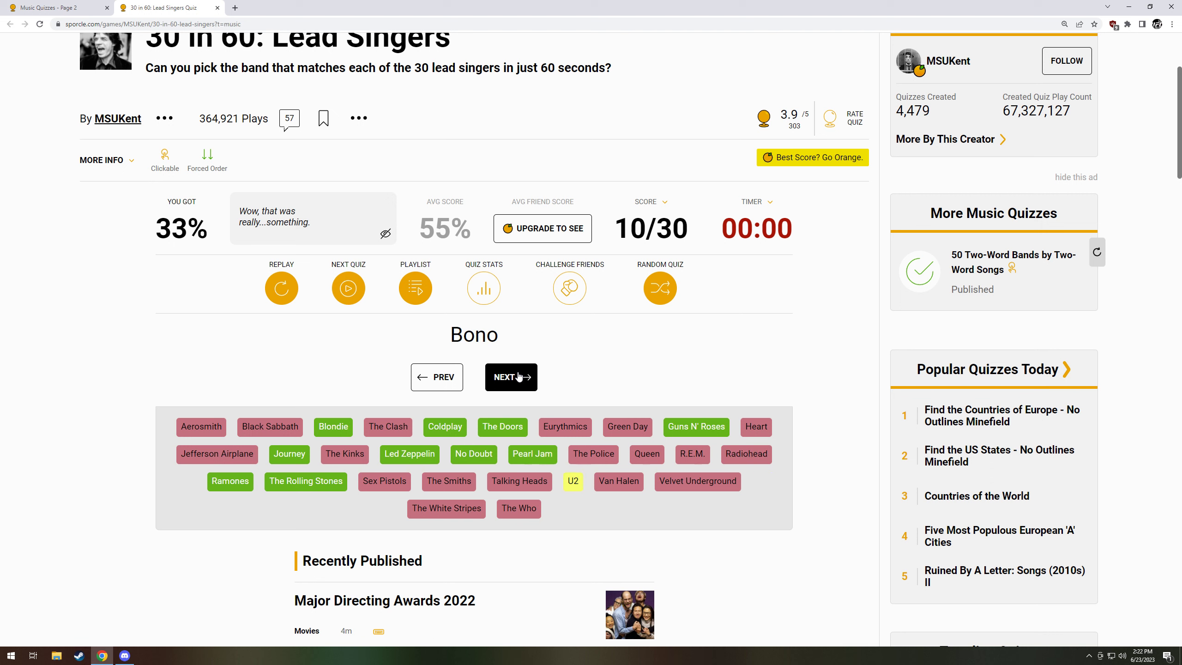
left_click(519, 377)
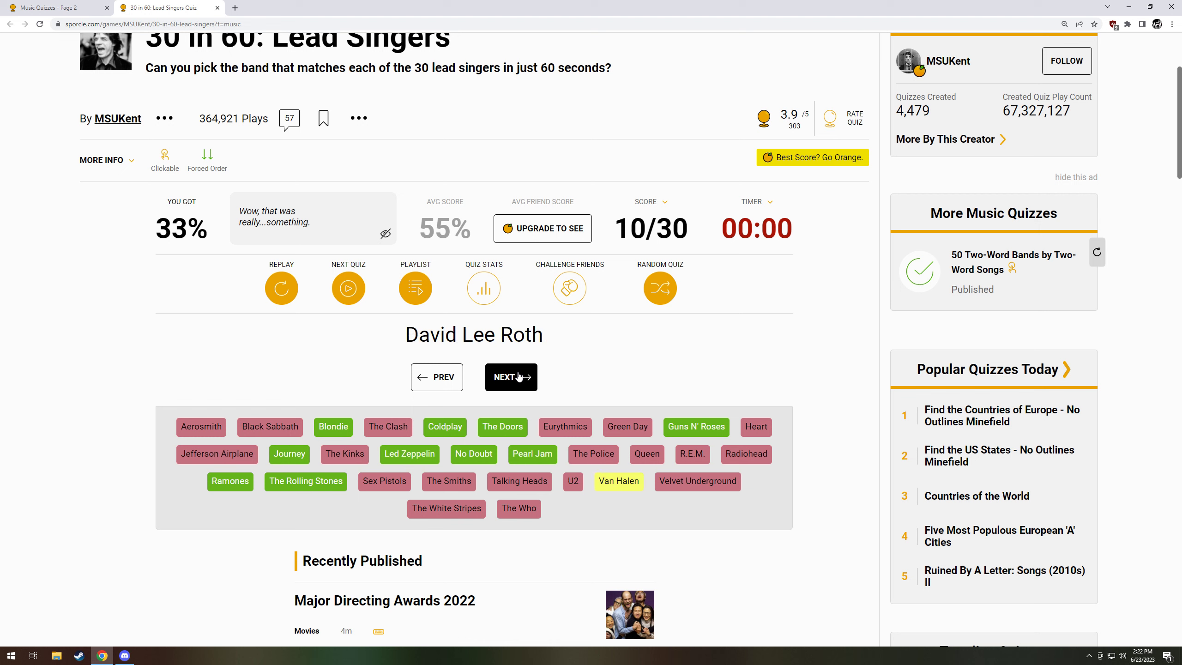
left_click(518, 377)
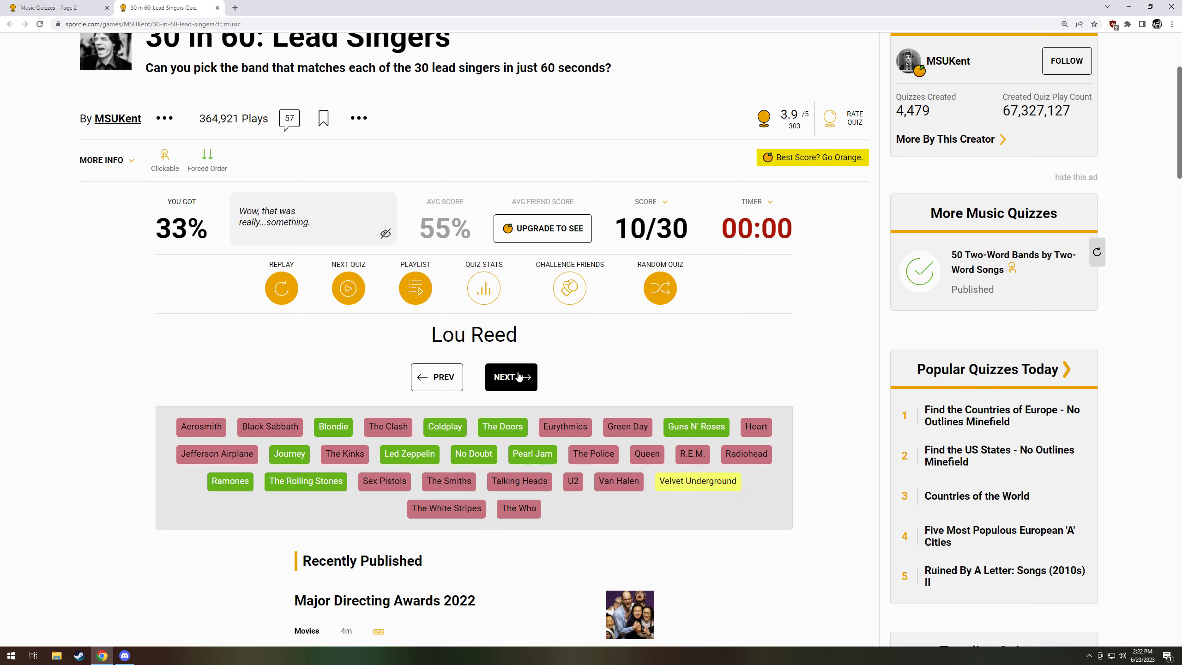
left_click(518, 377)
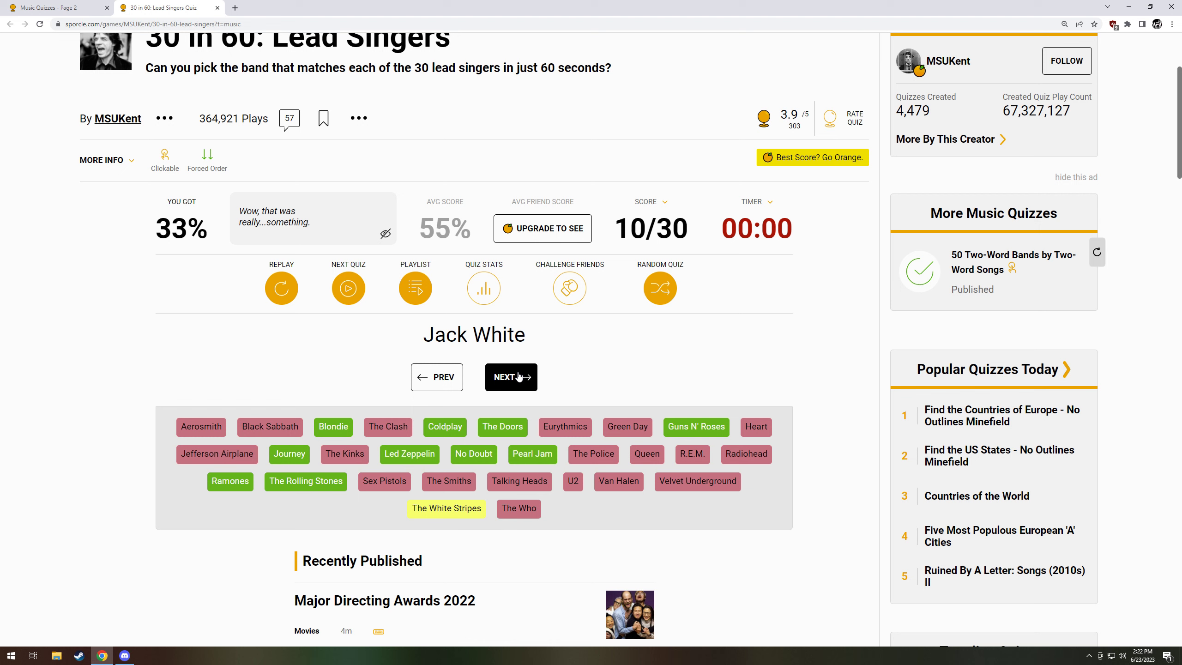
left_click(518, 377)
left_click(444, 377)
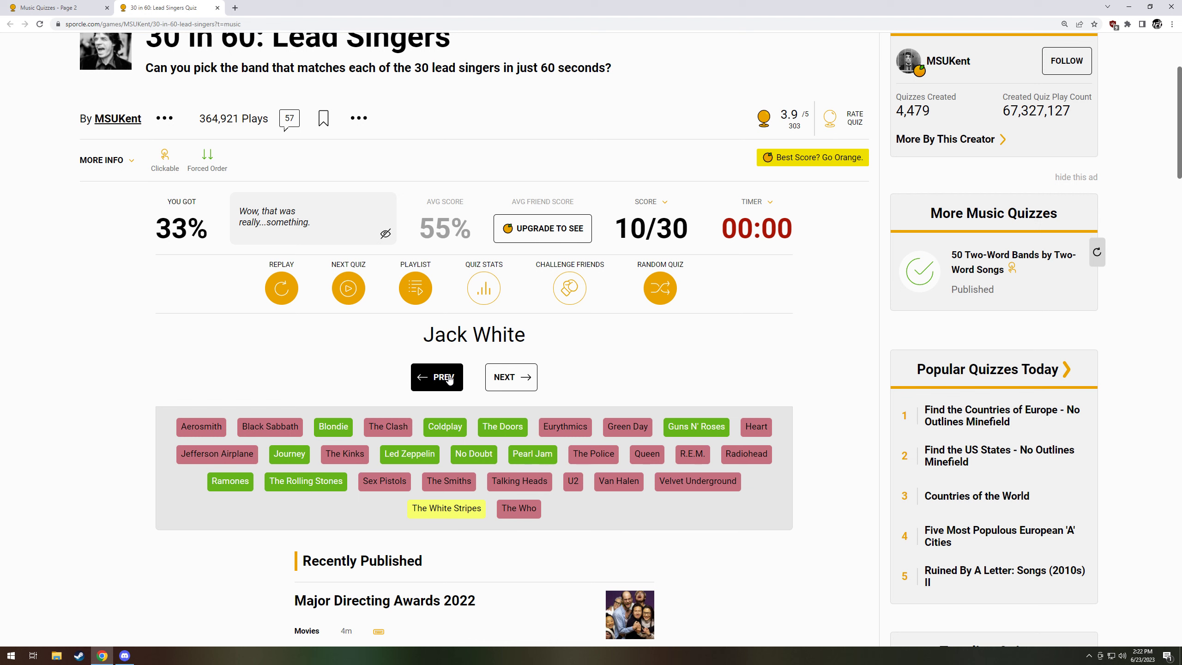
- Close the 30 in 60: Lead Singers quiz tab
left_click(220, 7)
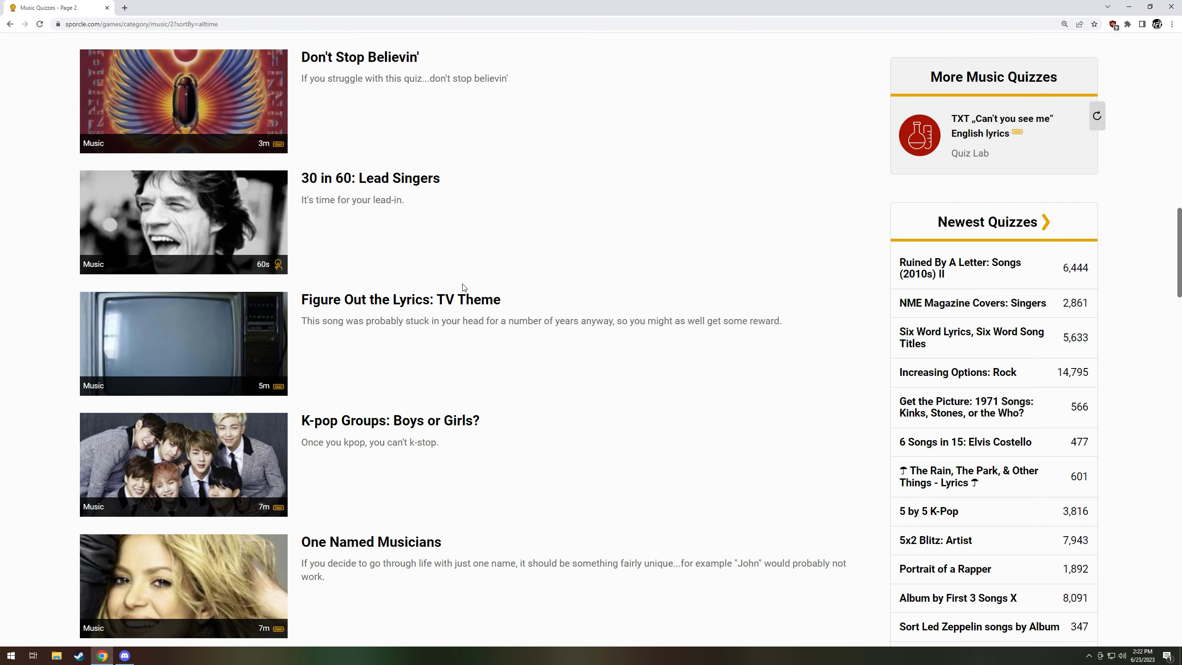